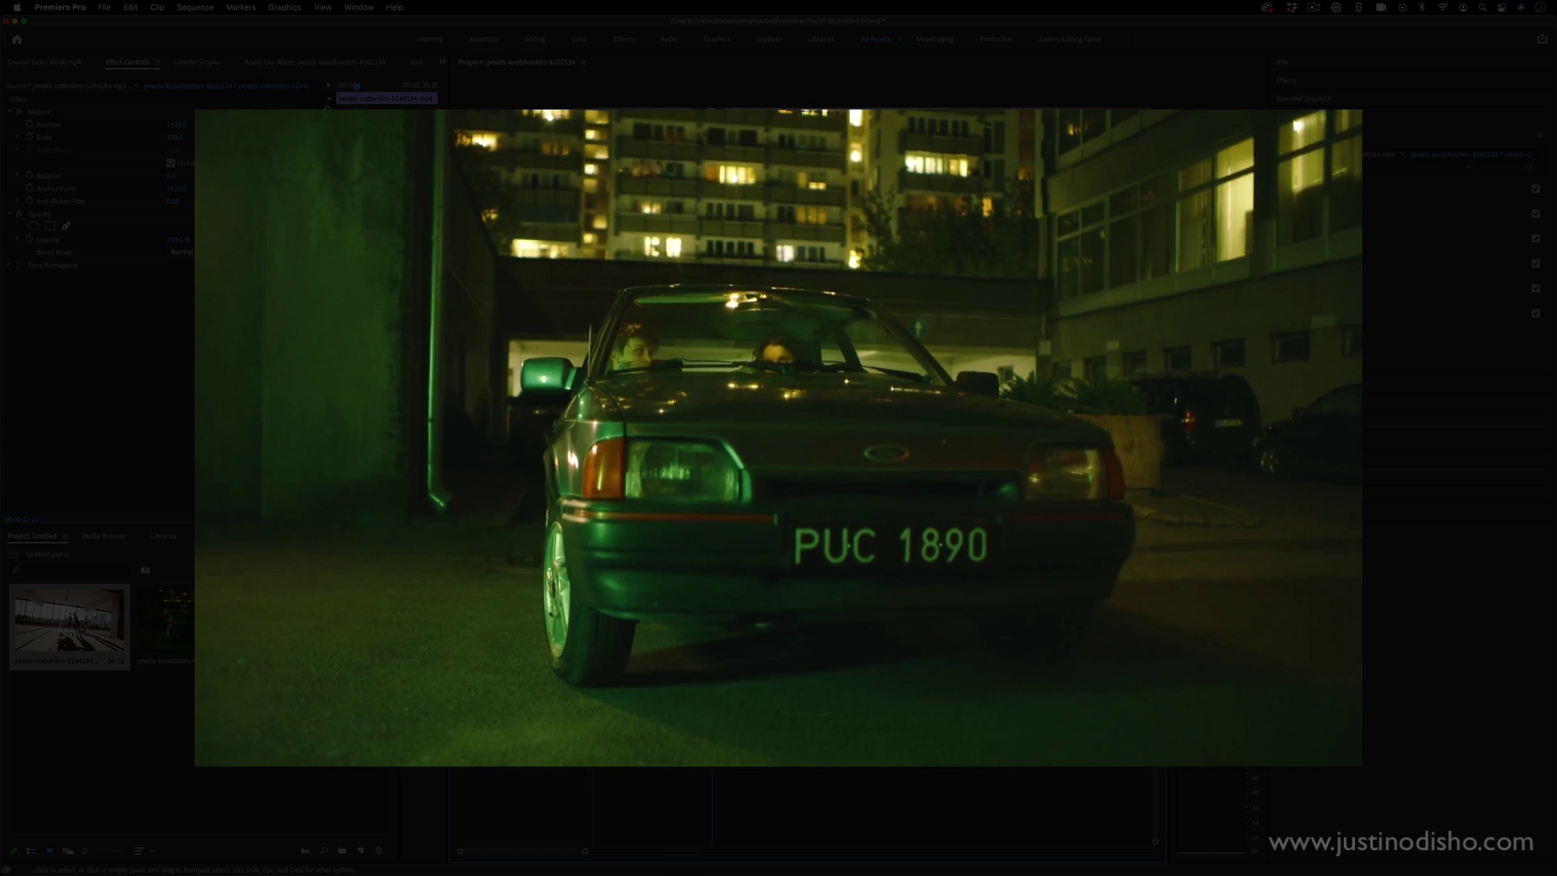
Step: Scrub back and forth through the pillar footage and play it
click(641, 566)
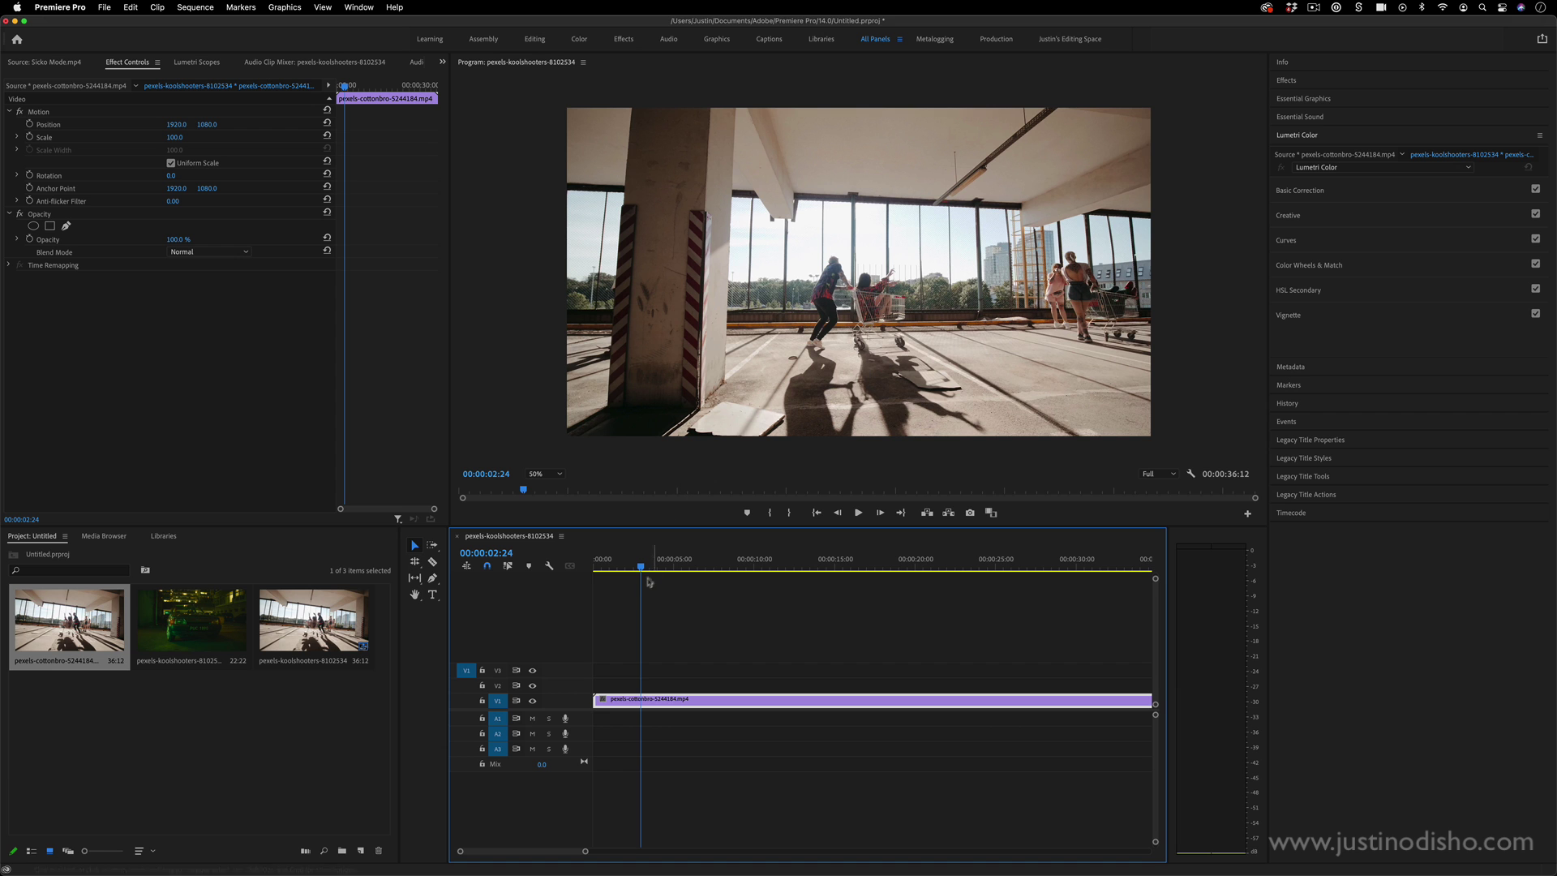
drag(642, 566, 647, 567)
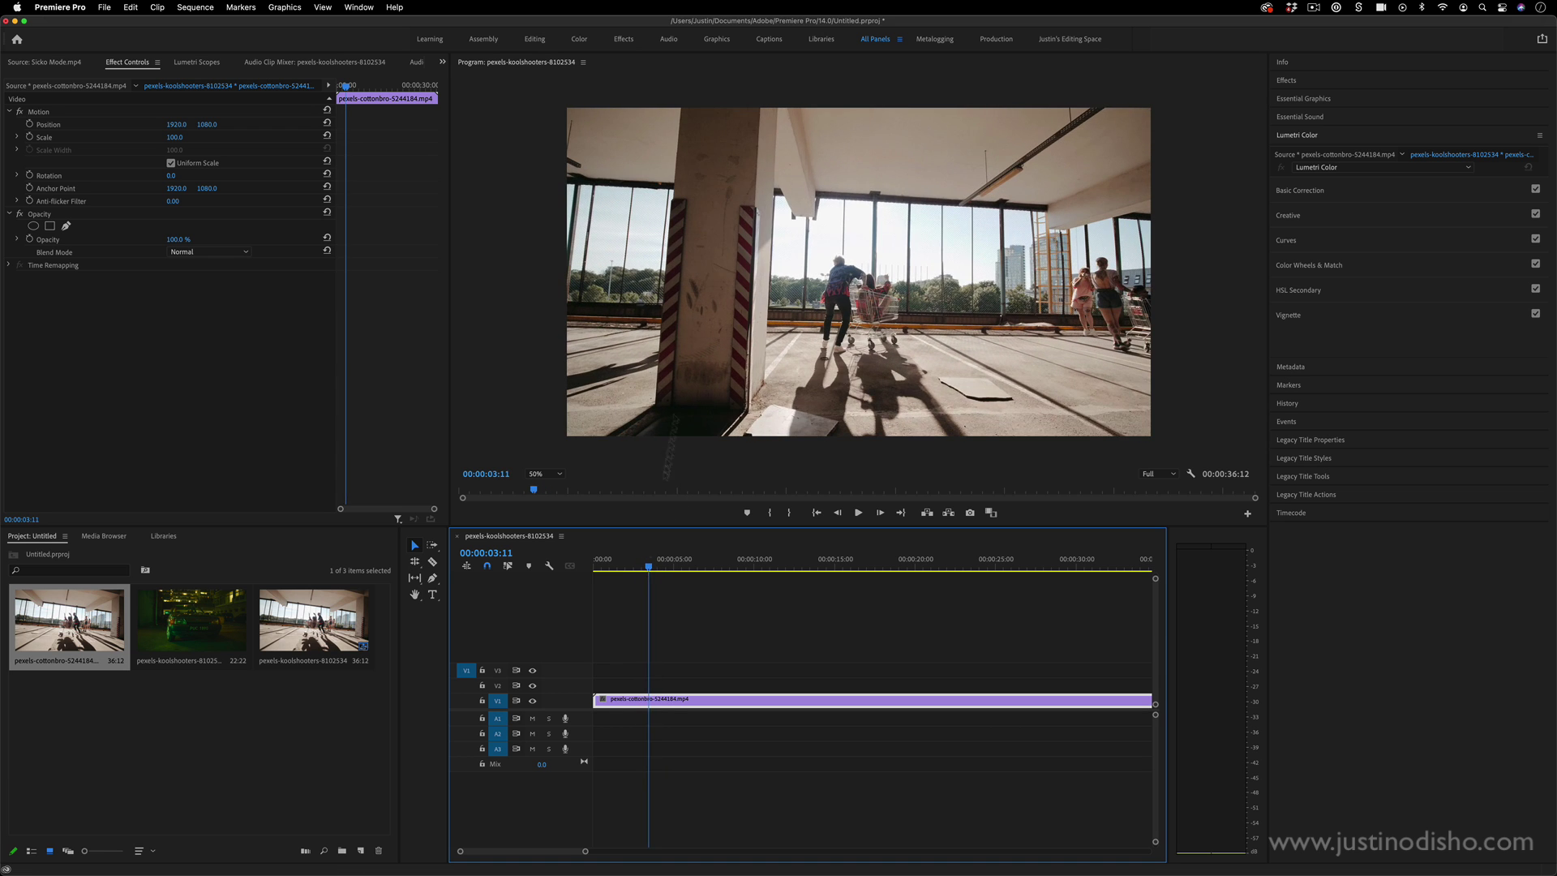
click(704, 104)
drag(648, 566, 621, 576)
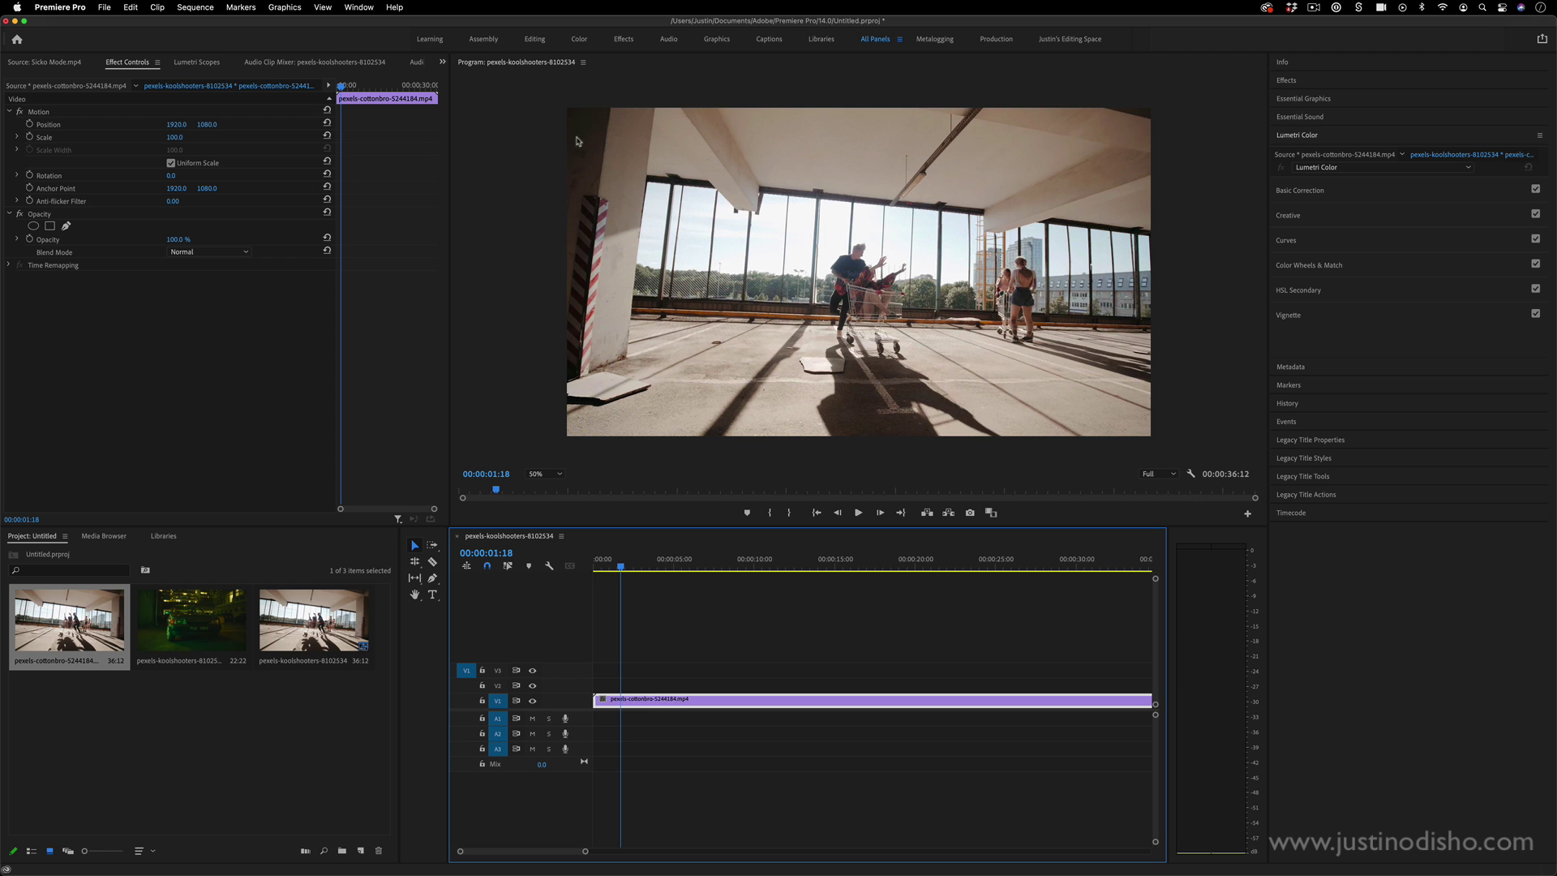
key(space)
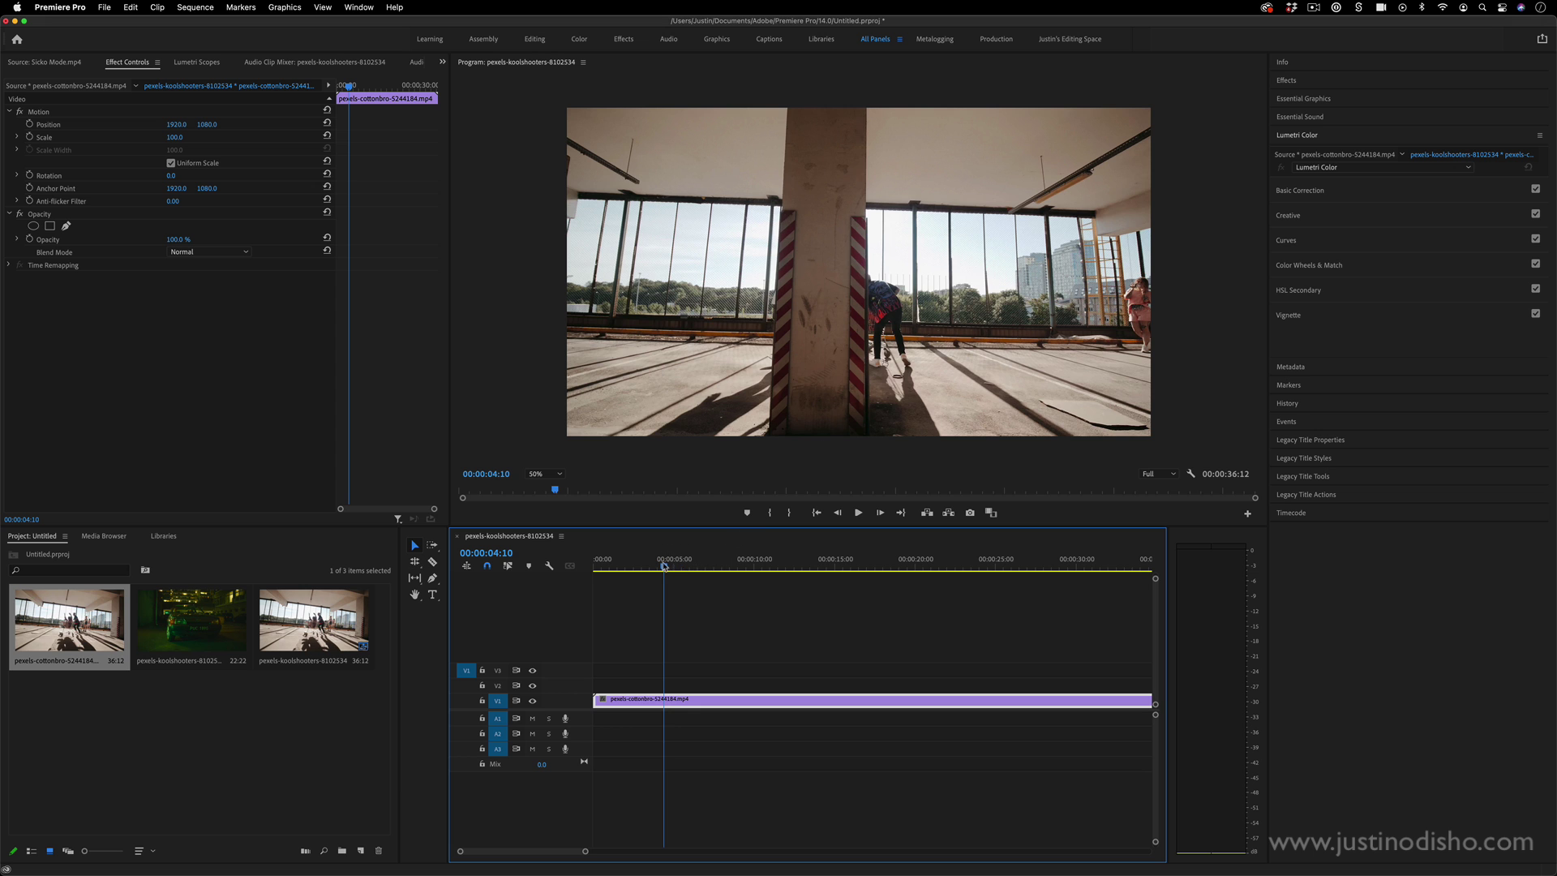
Step: Review the clip further, then set Scale to 120 and Position Y to 1174
drag(664, 568, 685, 567)
key(space)
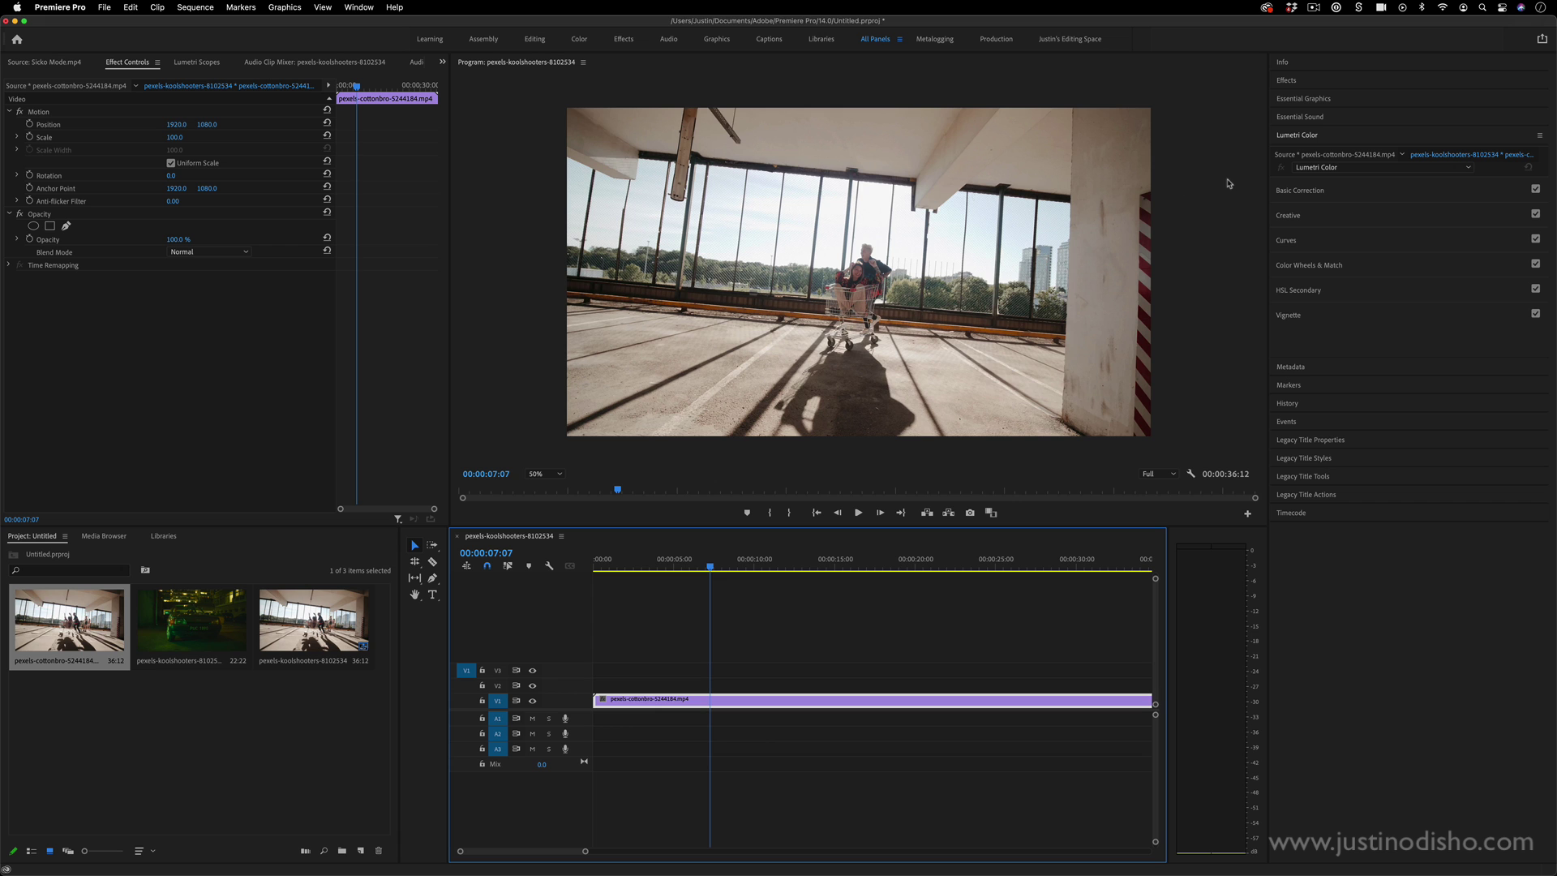
drag(712, 568, 672, 568)
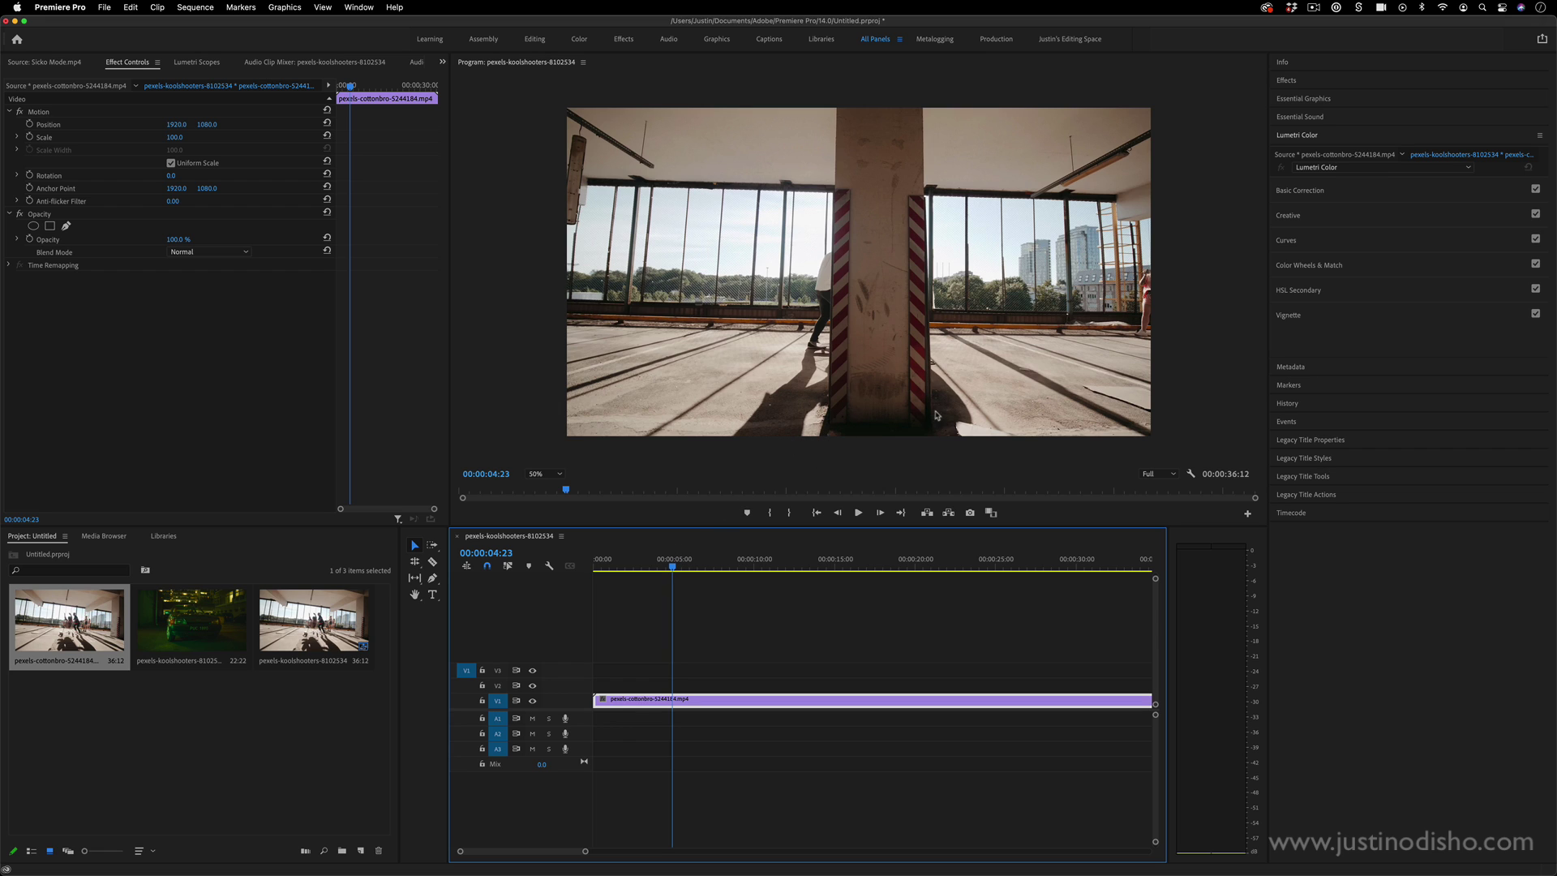
drag(173, 140, 285, 124)
click(671, 570)
mouse_move(672, 570)
mouse_down()
mouse_move(630, 571)
mouse_move(648, 570)
mouse_up()
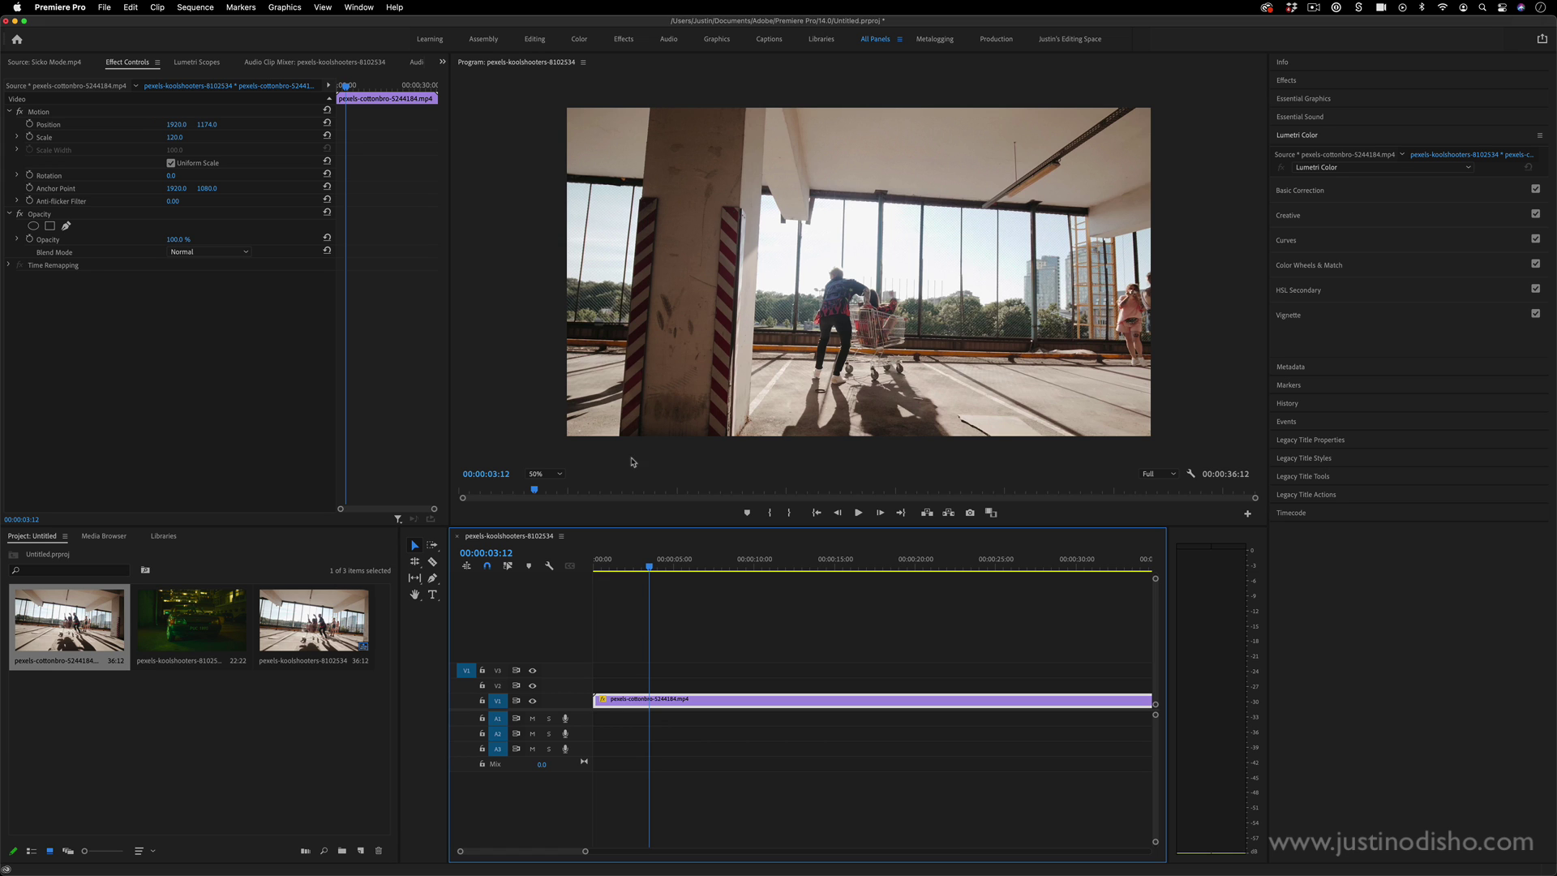
mouse_move(649, 568)
mouse_down()
mouse_move(635, 570)
mouse_move(705, 573)
mouse_move(638, 576)
mouse_up()
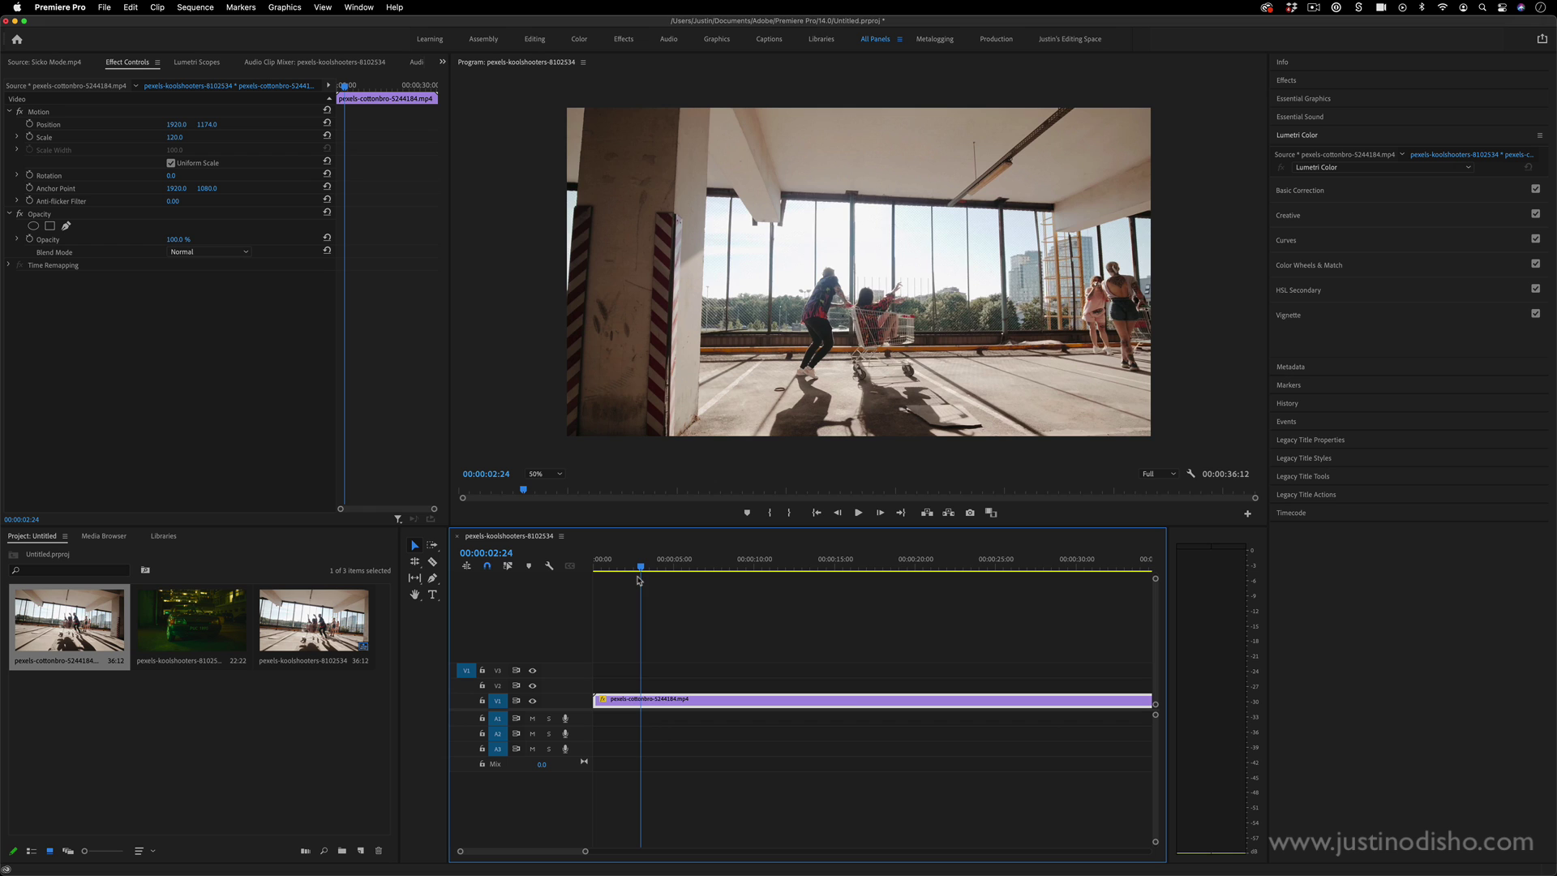
Step: Step frame by frame with the arrow keys to land on 00:00:03:08
key(Left)
key(Left)
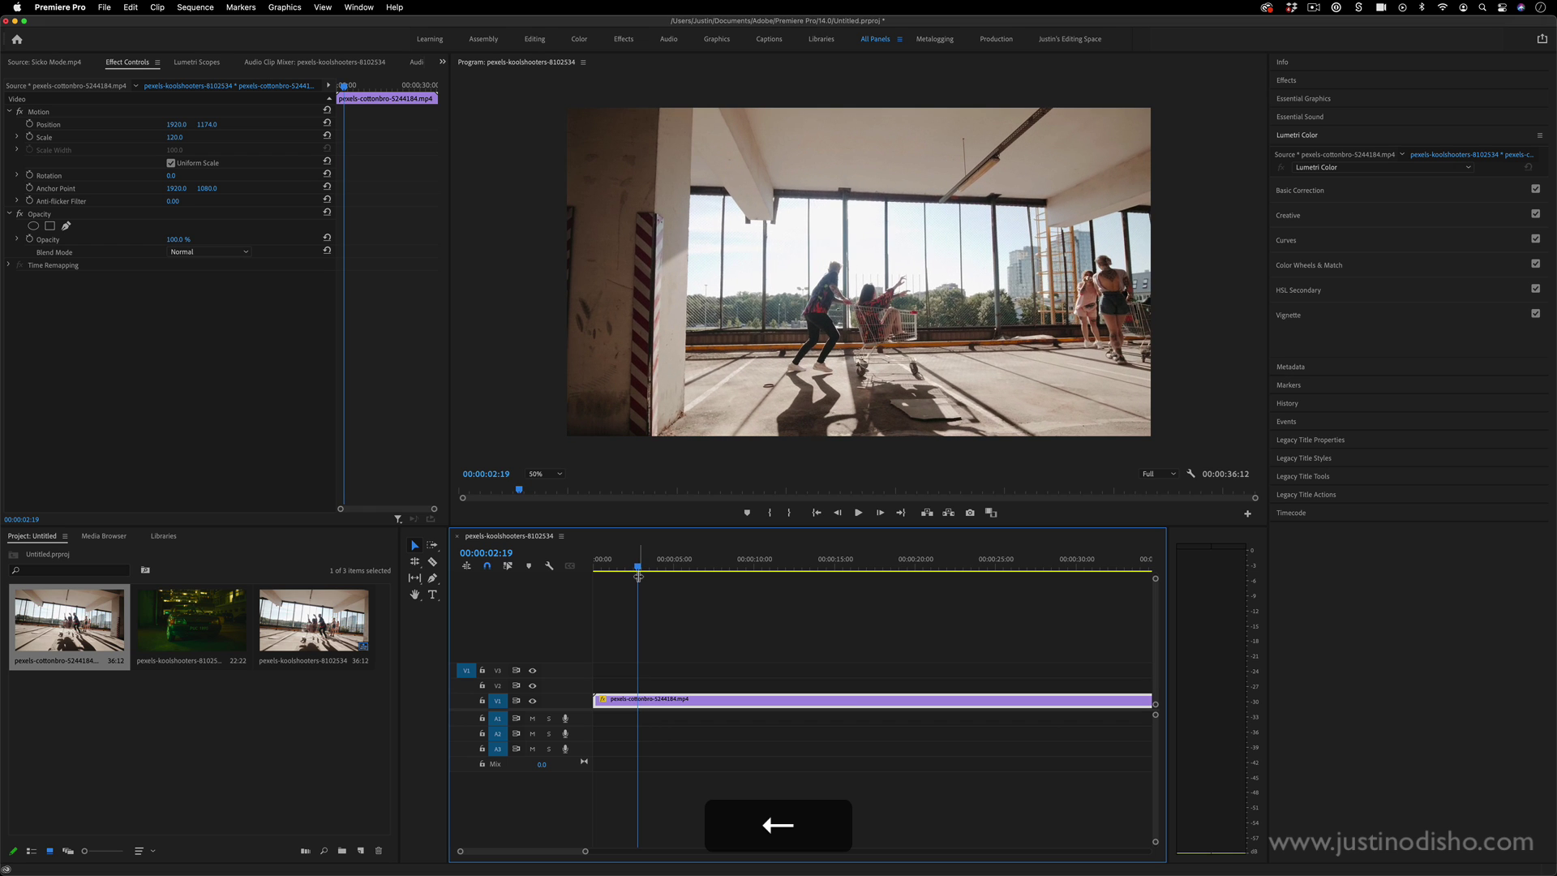
key(Right)
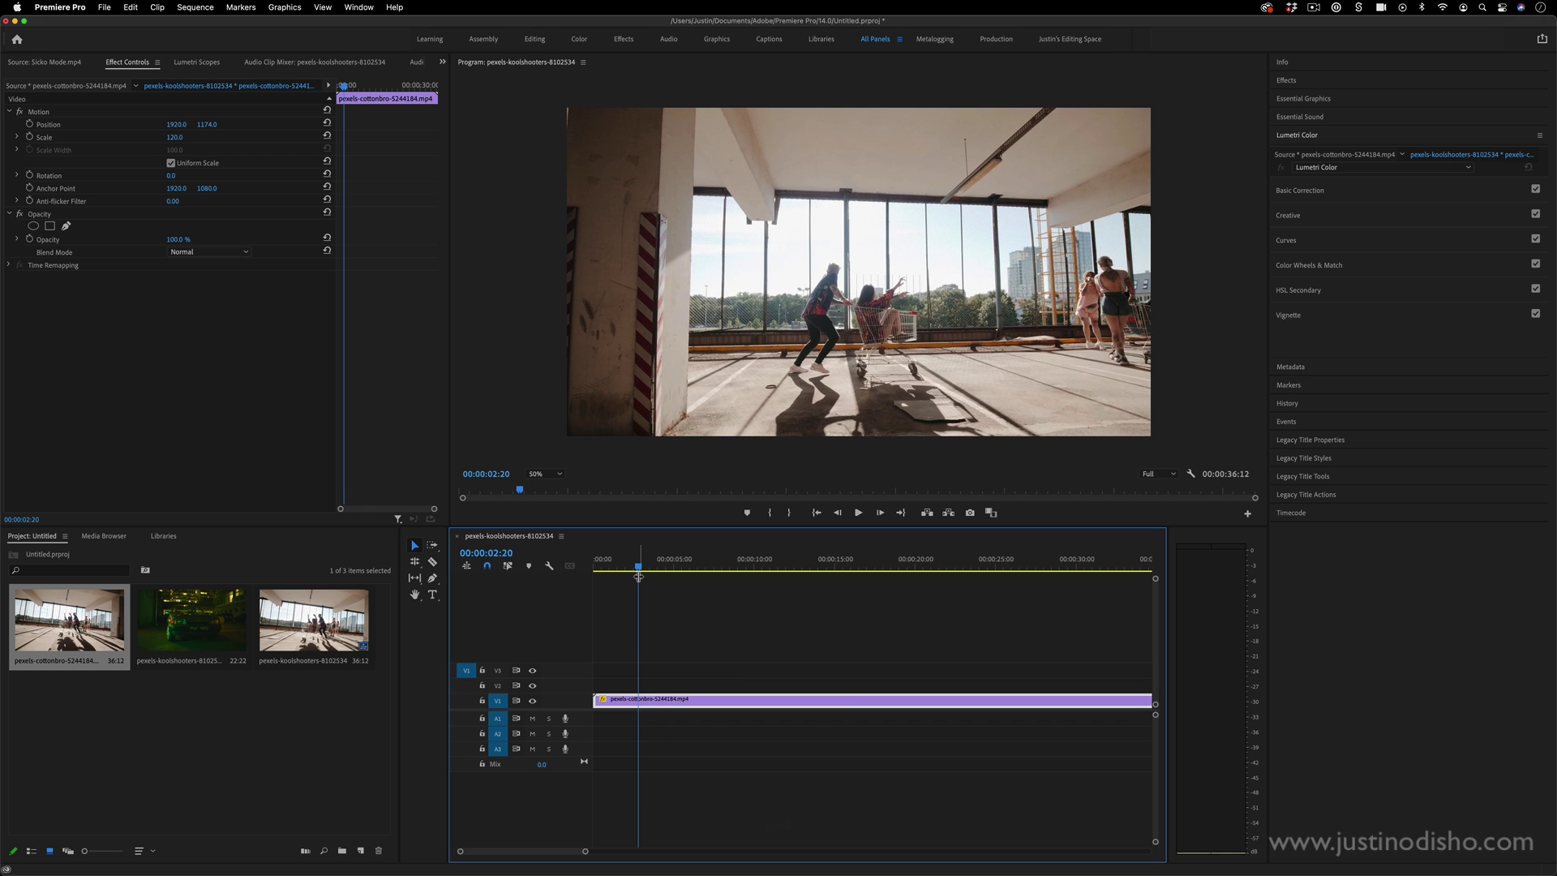
key(Right)
key(Right)
key(Right)
key(Right)
key(Right)
key(Right)
key(Right)
key(Right)
key(Right)
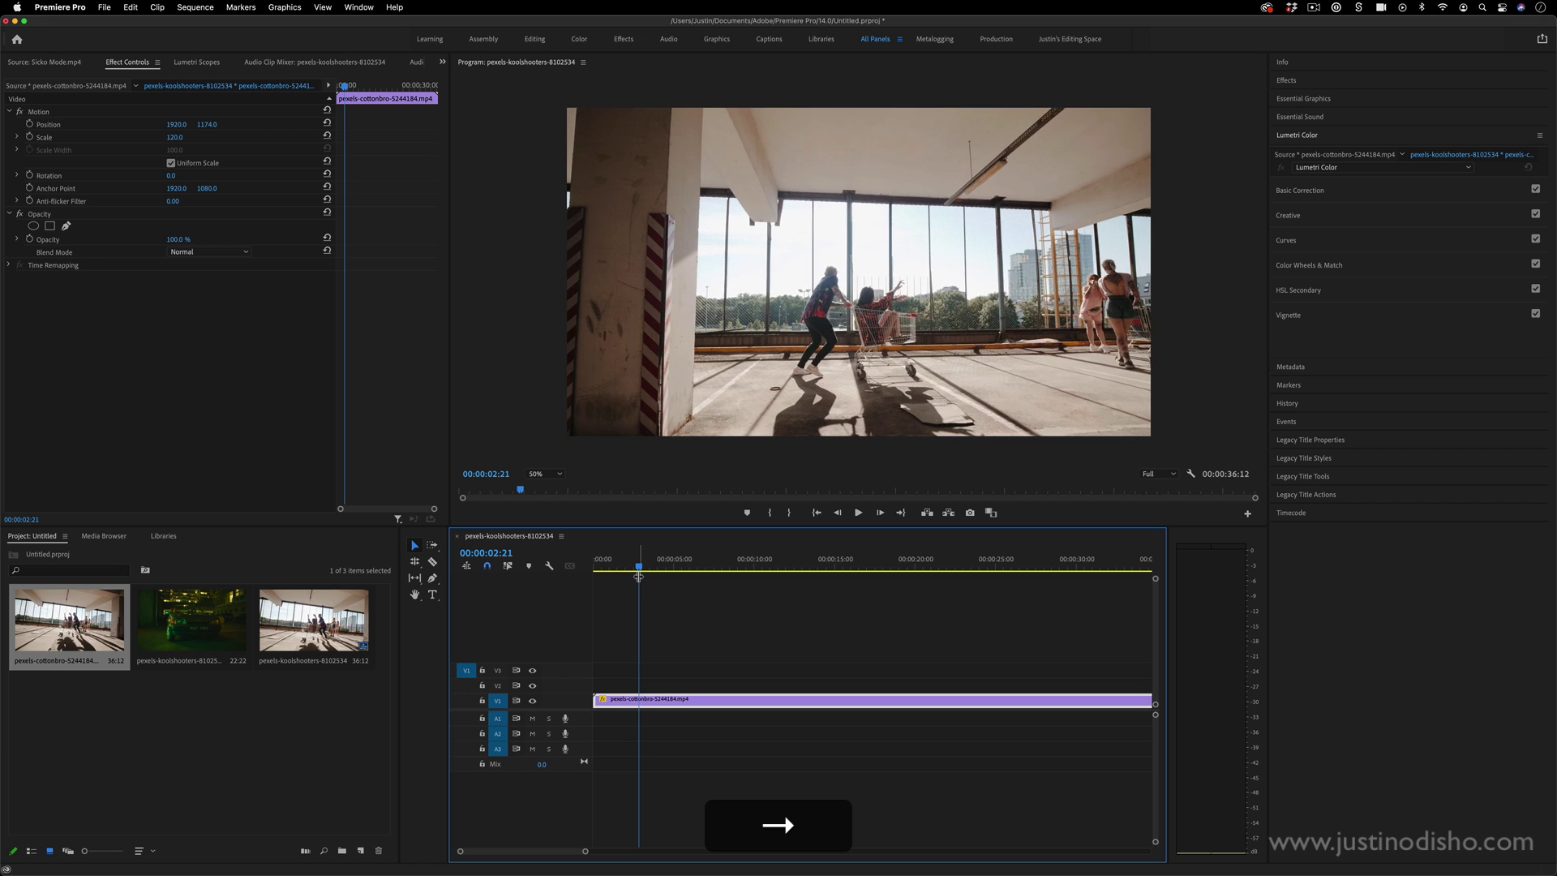
key(Right)
key(Right)
key(Right)
key(Right)
key(Right)
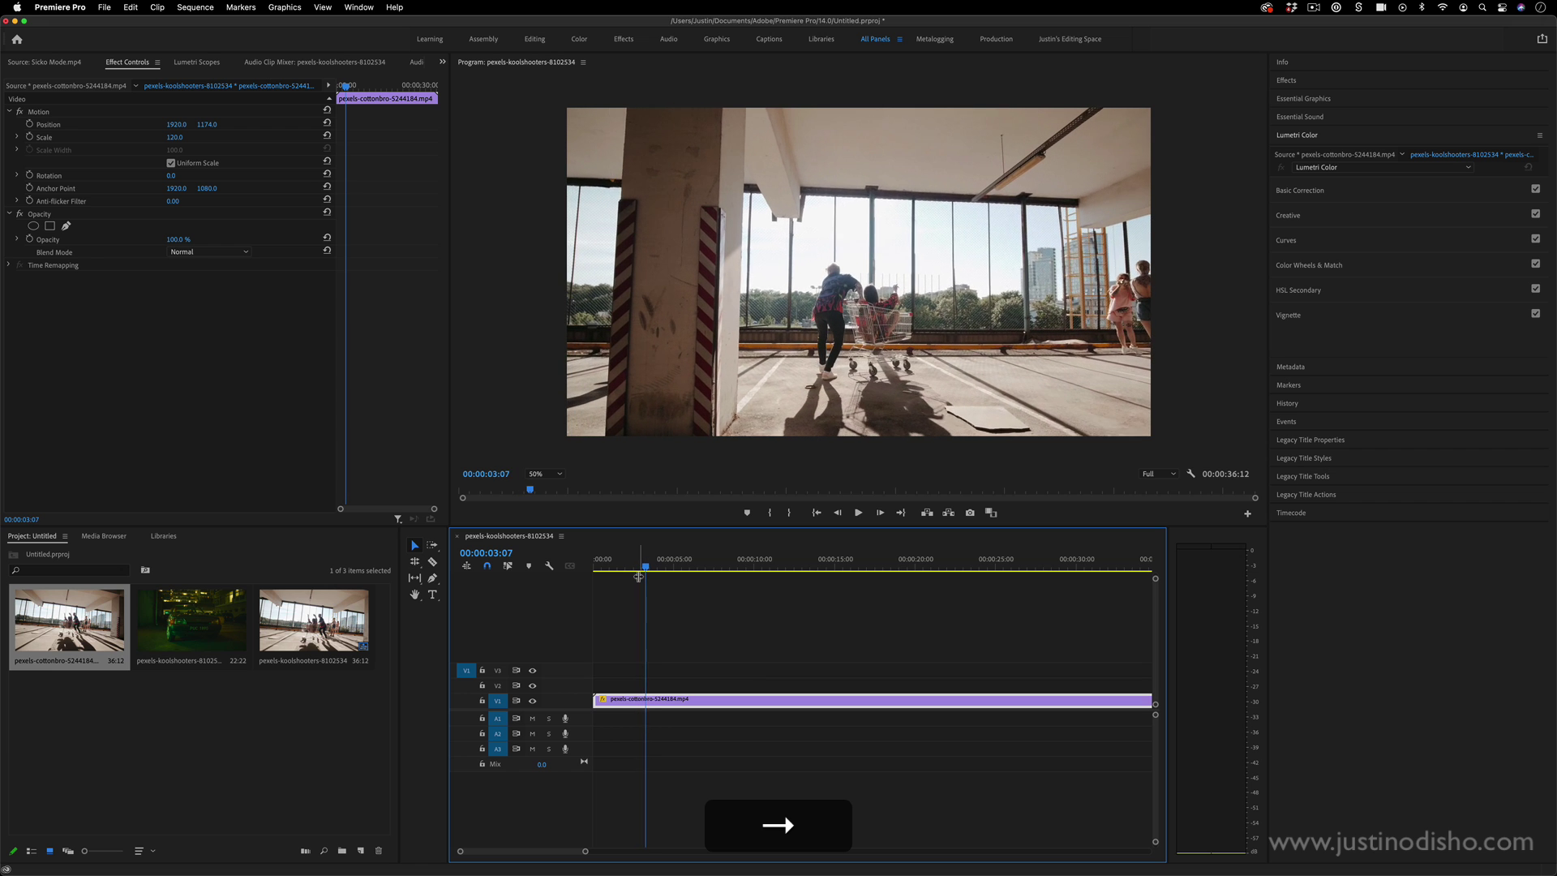
key(Left)
key(Left)
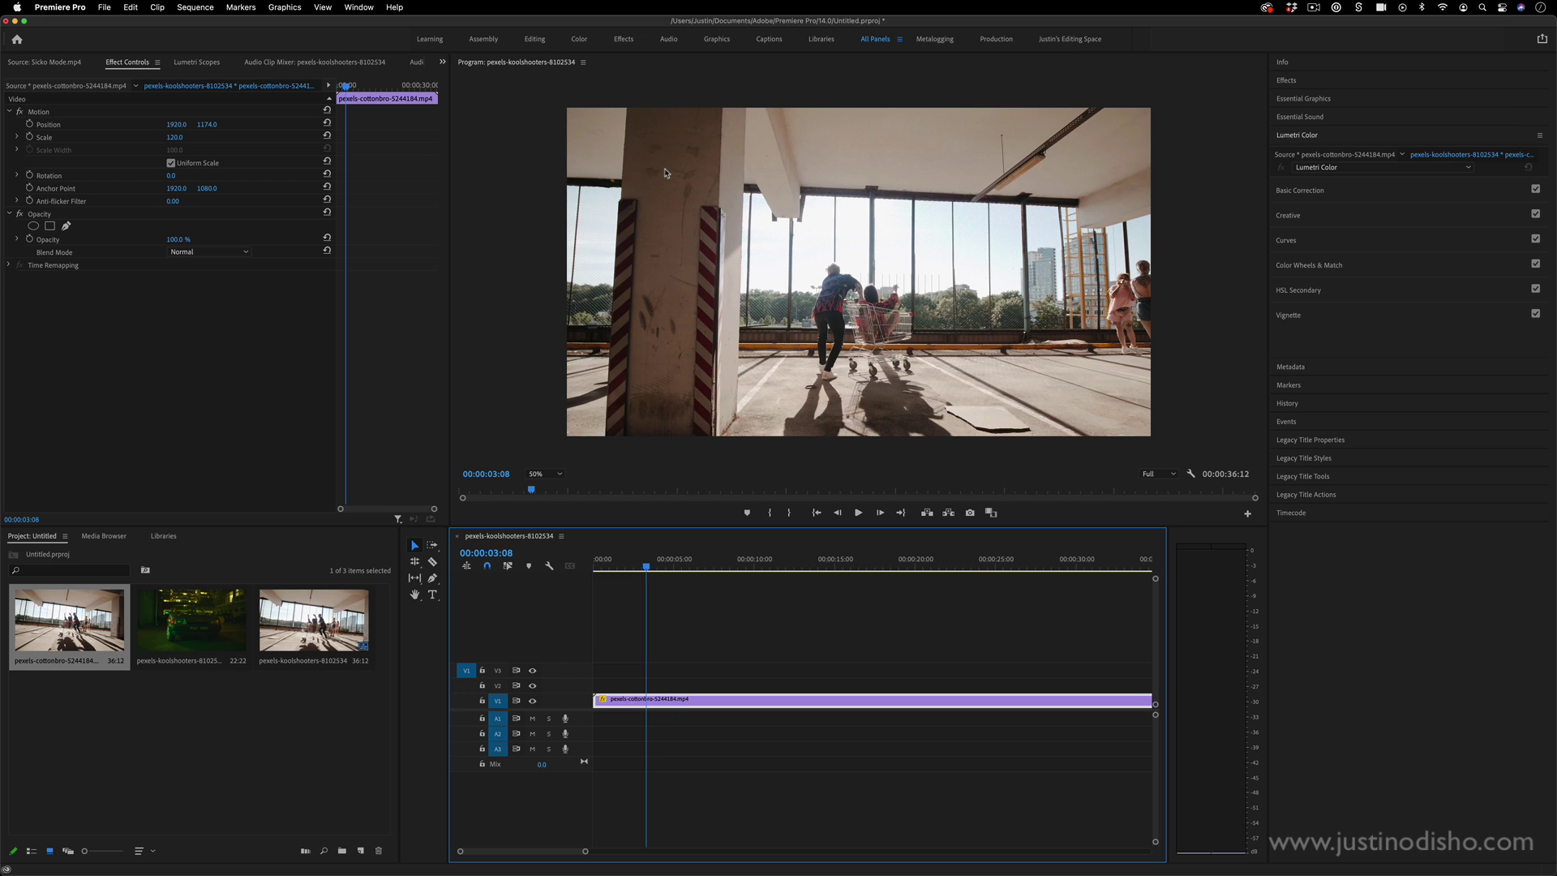
Step: Start a free-draw bezier Opacity mask outlining the pillar in the Program monitor
click(42, 217)
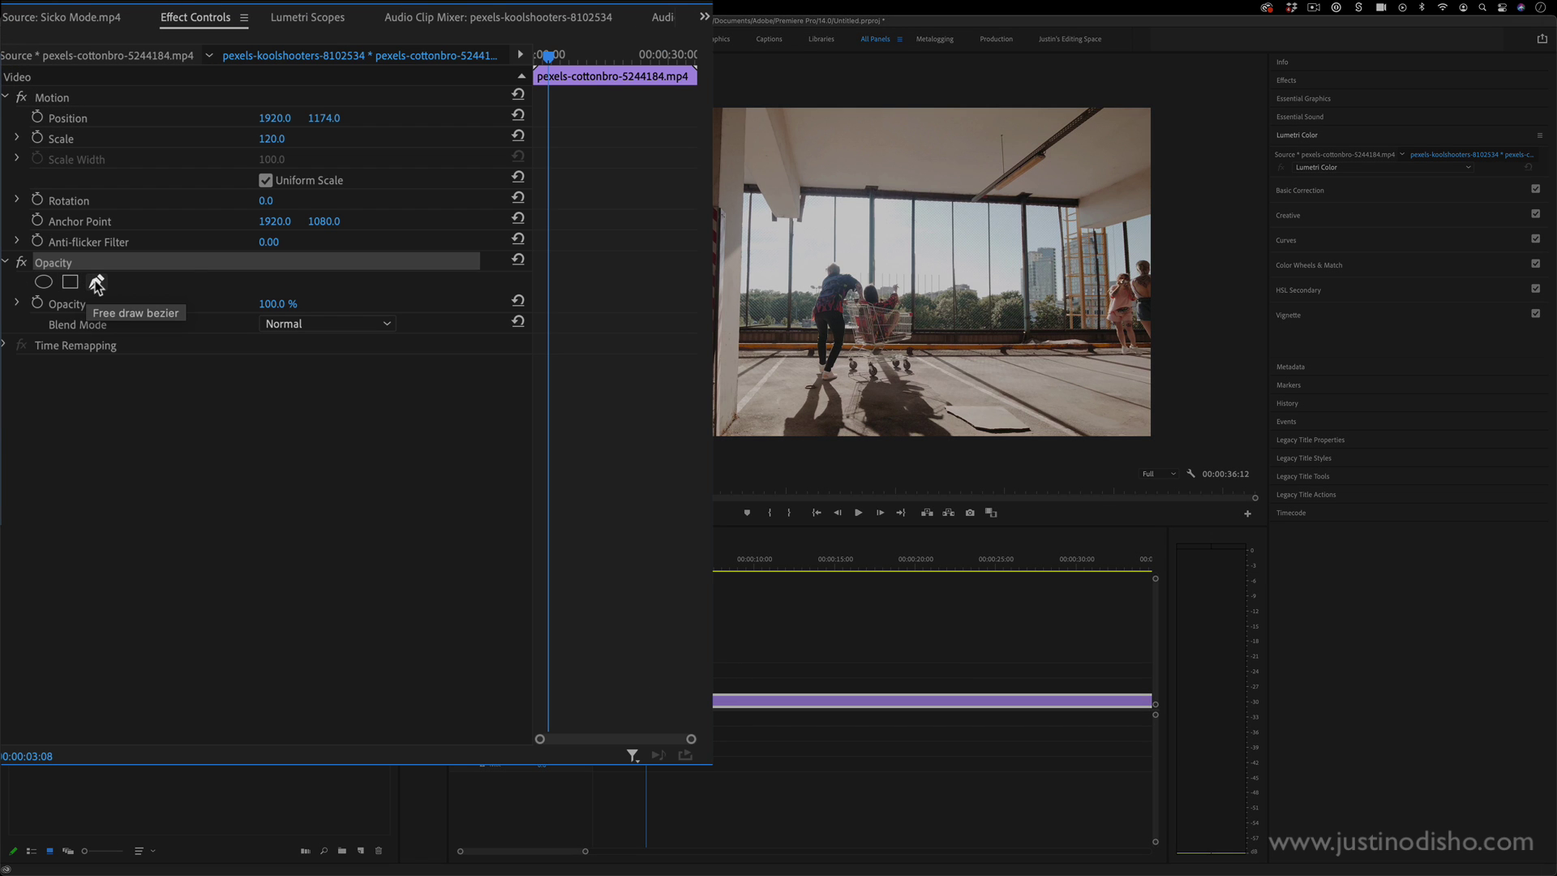
click(70, 283)
drag(875, 288, 709, 147)
drag(608, 190, 610, 468)
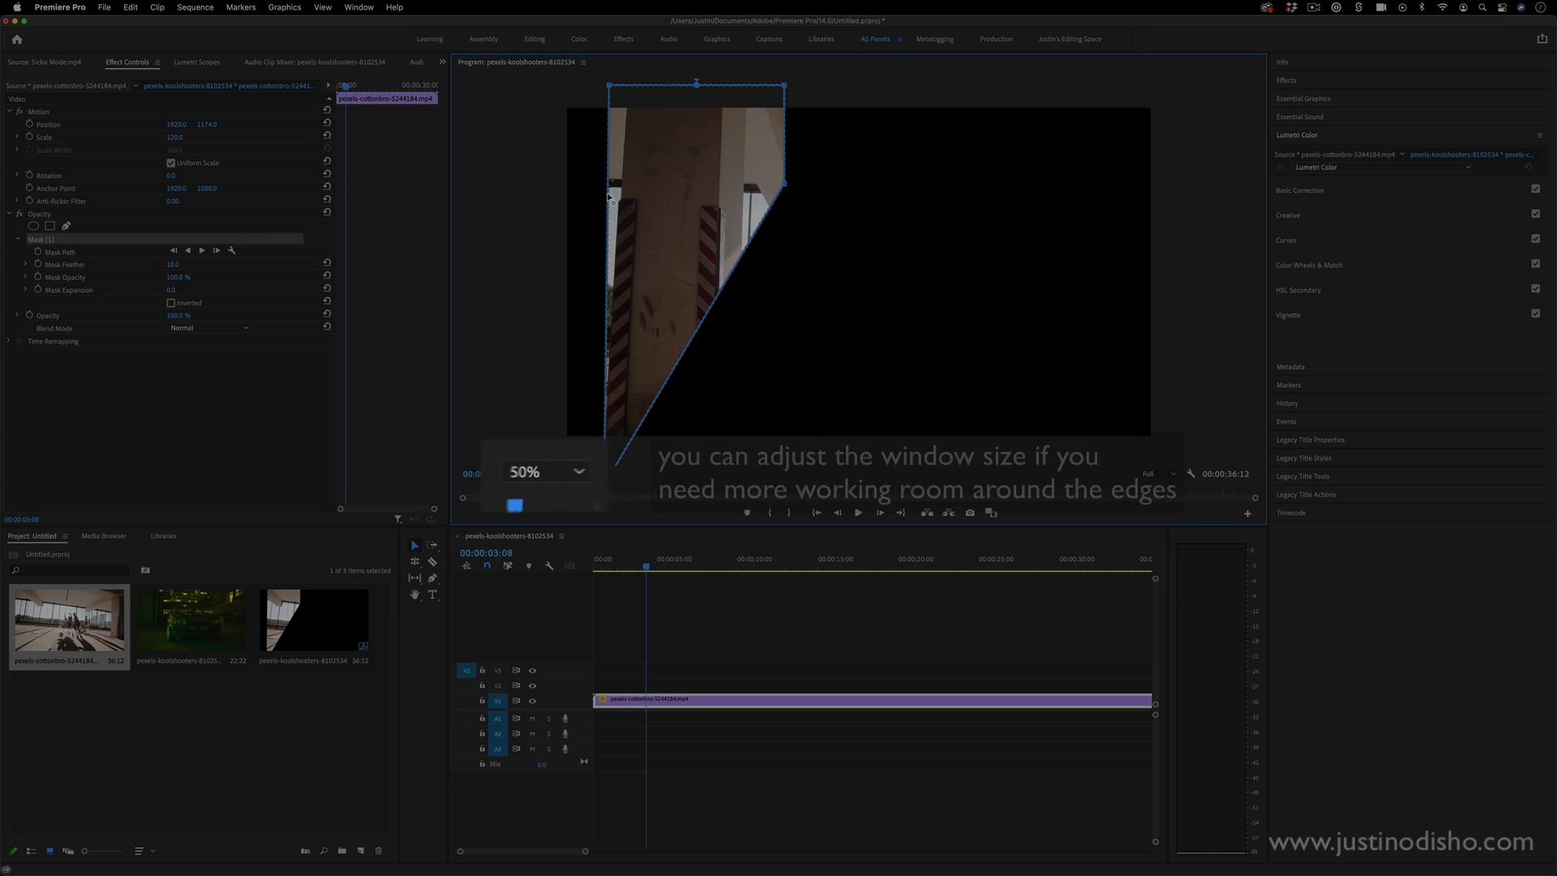
Step: Adjust the mask's four corners so it hugs the tall striped pillar
drag(605, 199, 619, 192)
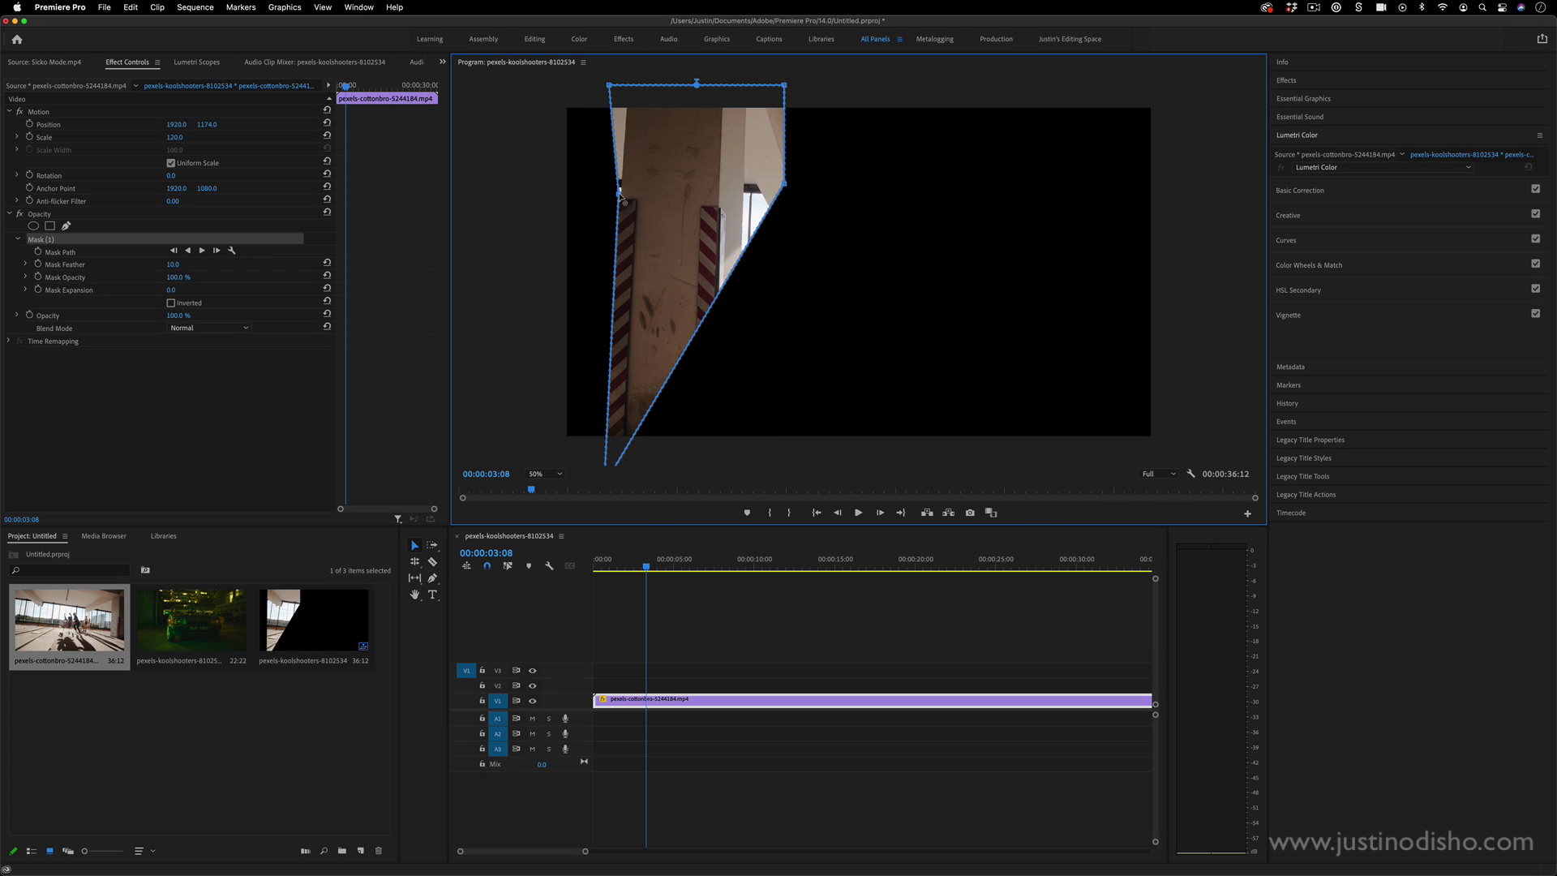
mouse_move(616, 92)
mouse_down()
mouse_move(629, 99)
mouse_move(628, 79)
mouse_up()
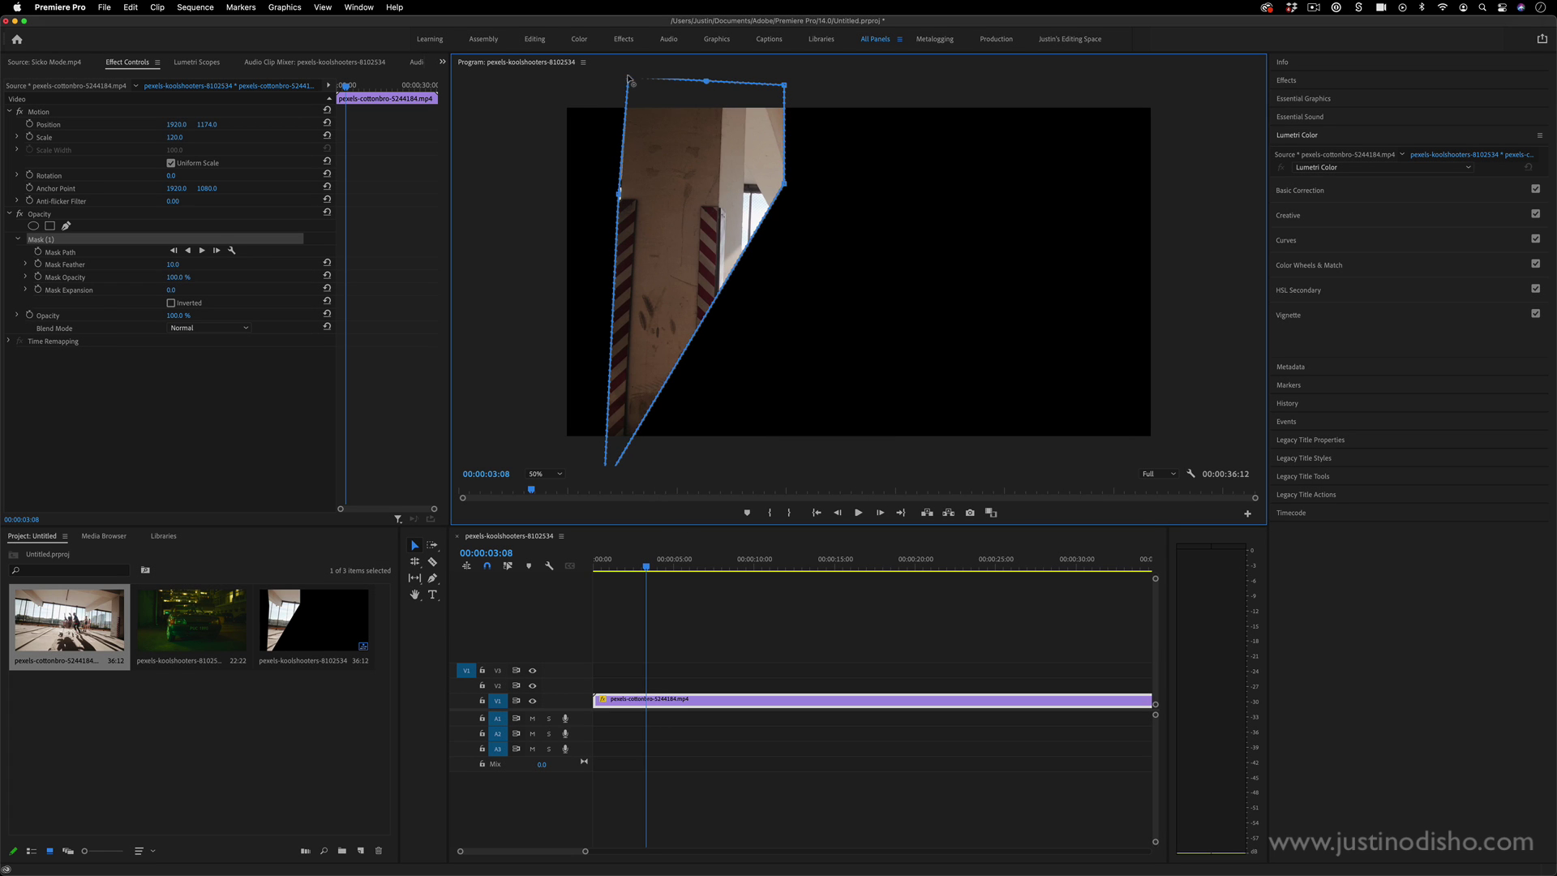
drag(783, 187, 710, 466)
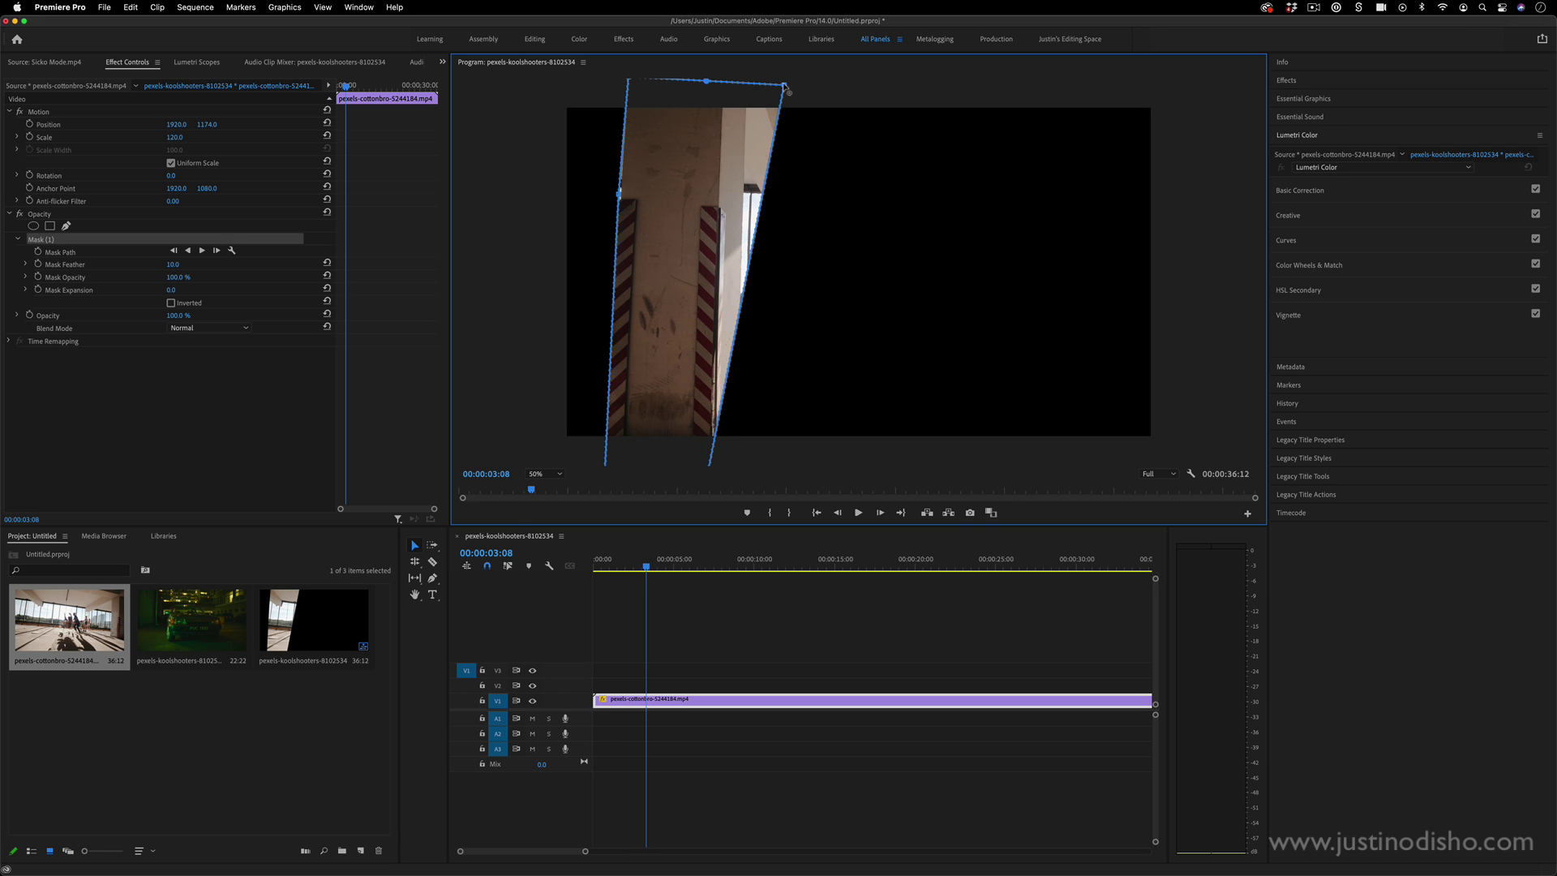
drag(784, 84, 724, 79)
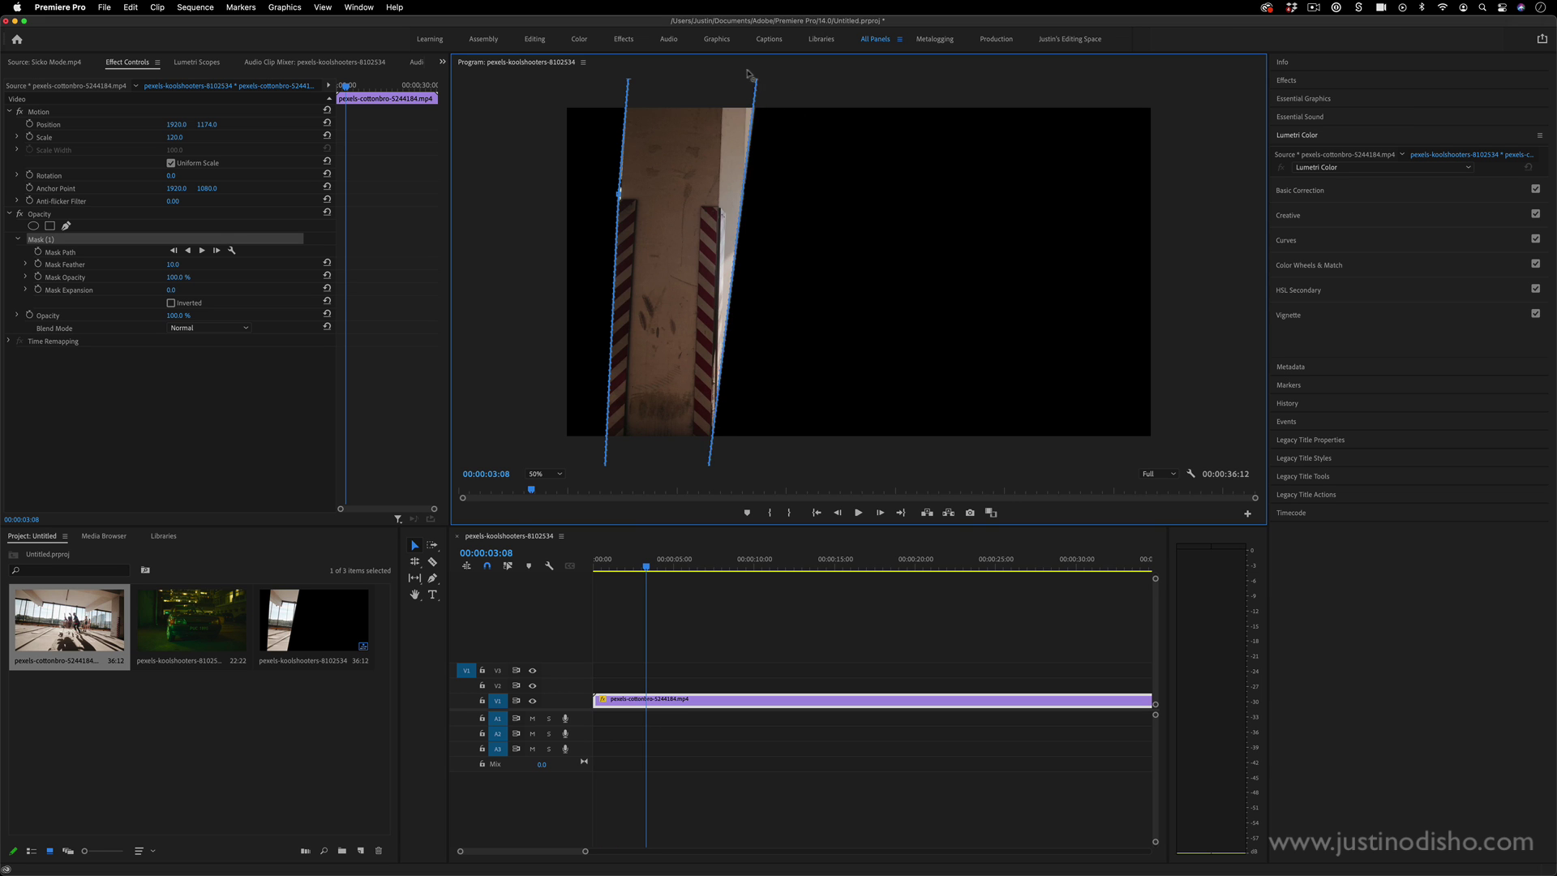
Step: Add a Mask Path keyframe, try feathering, and set Mask Expansion to -20
click(38, 252)
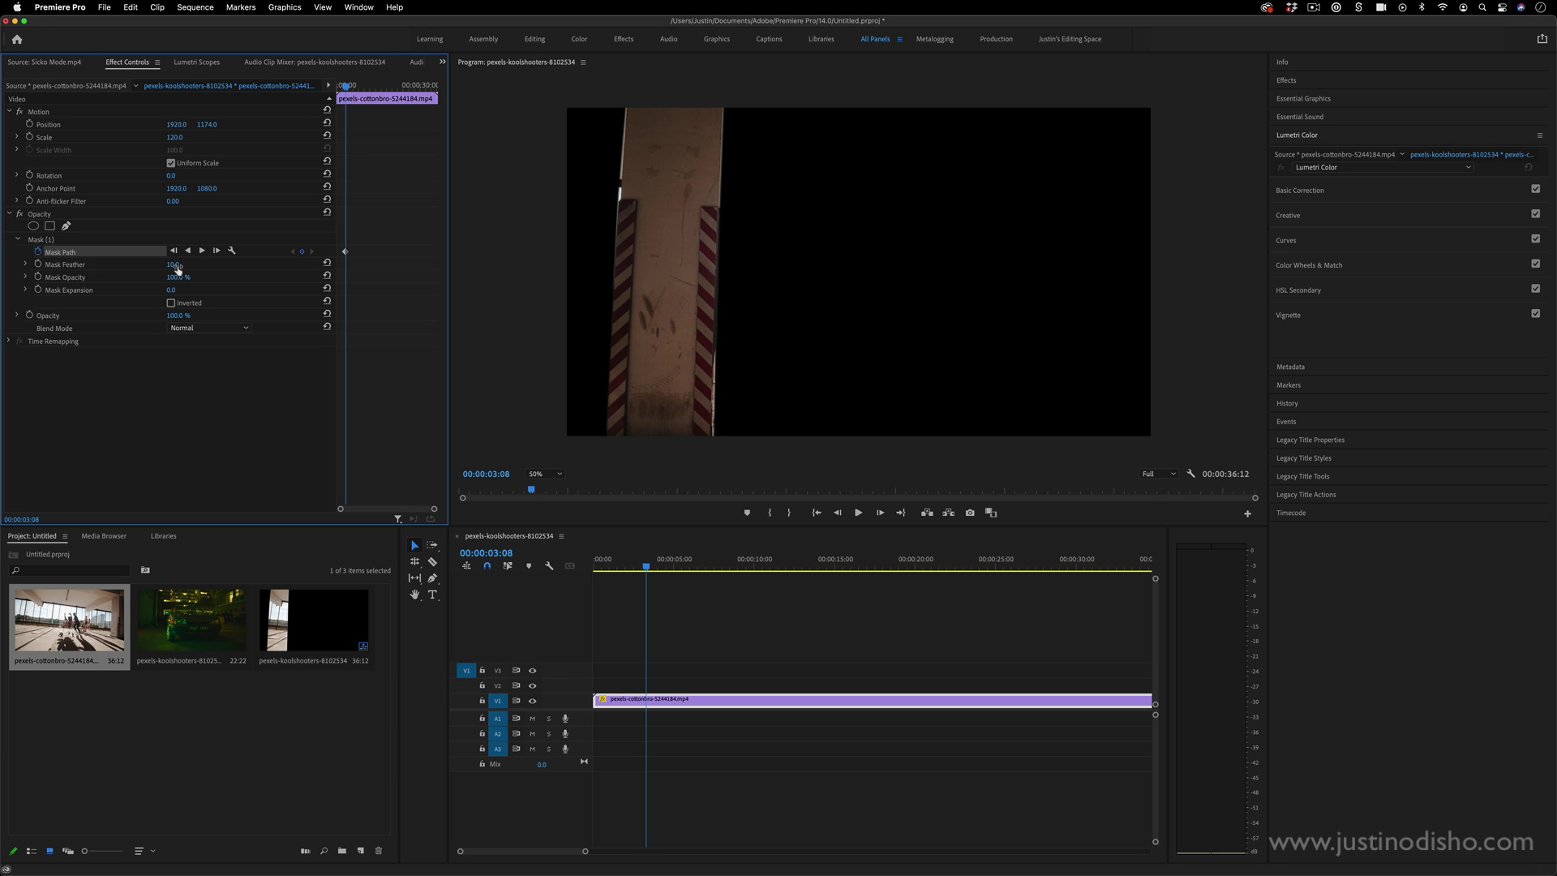
drag(171, 264, 243, 244)
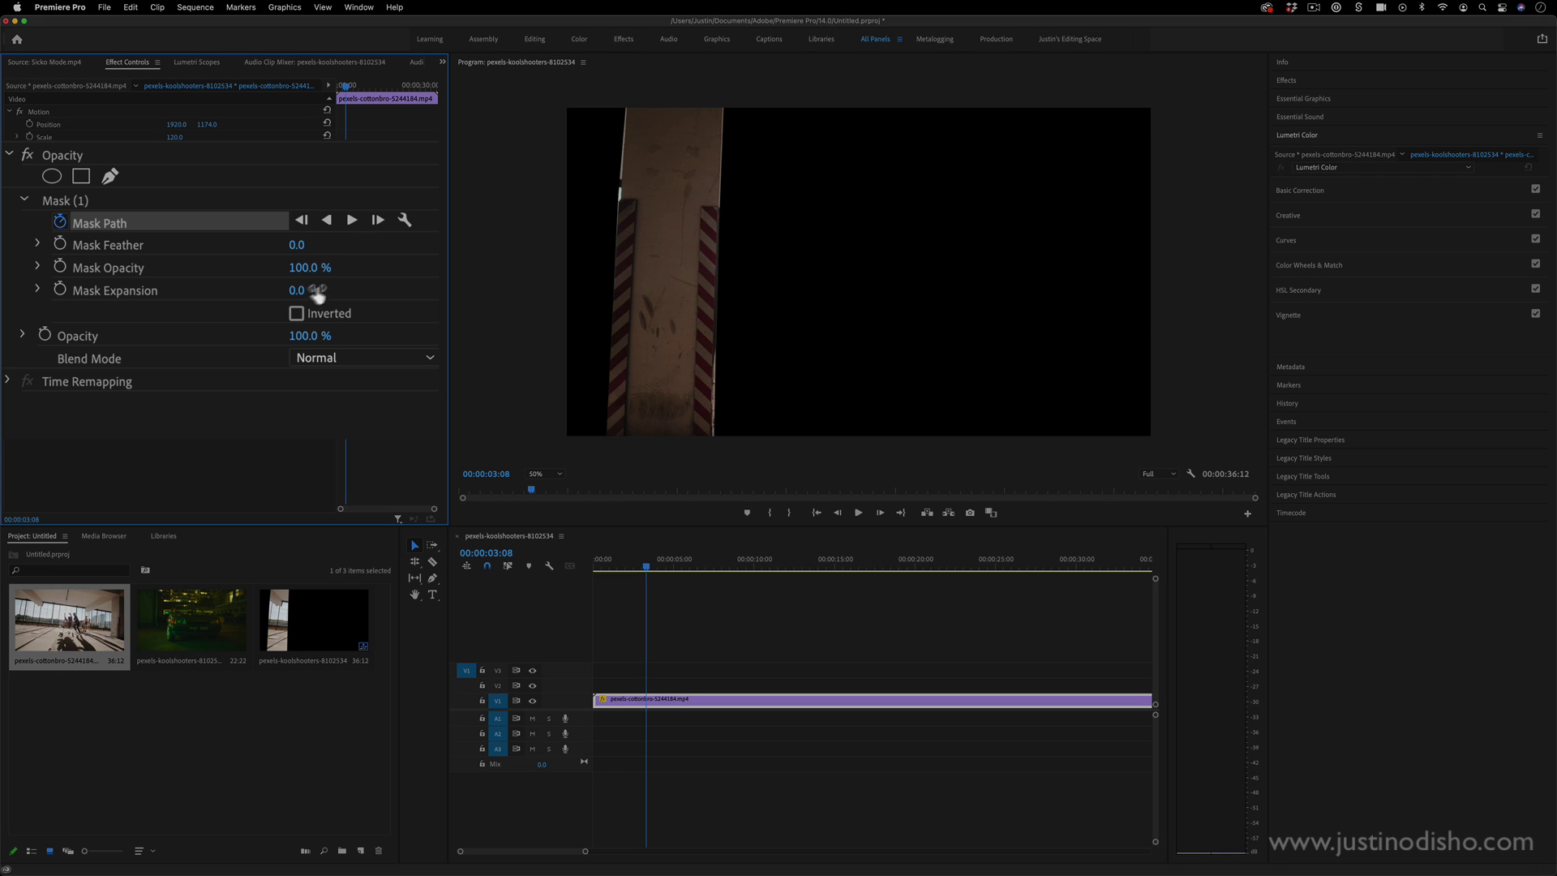
drag(300, 296, 298, 296)
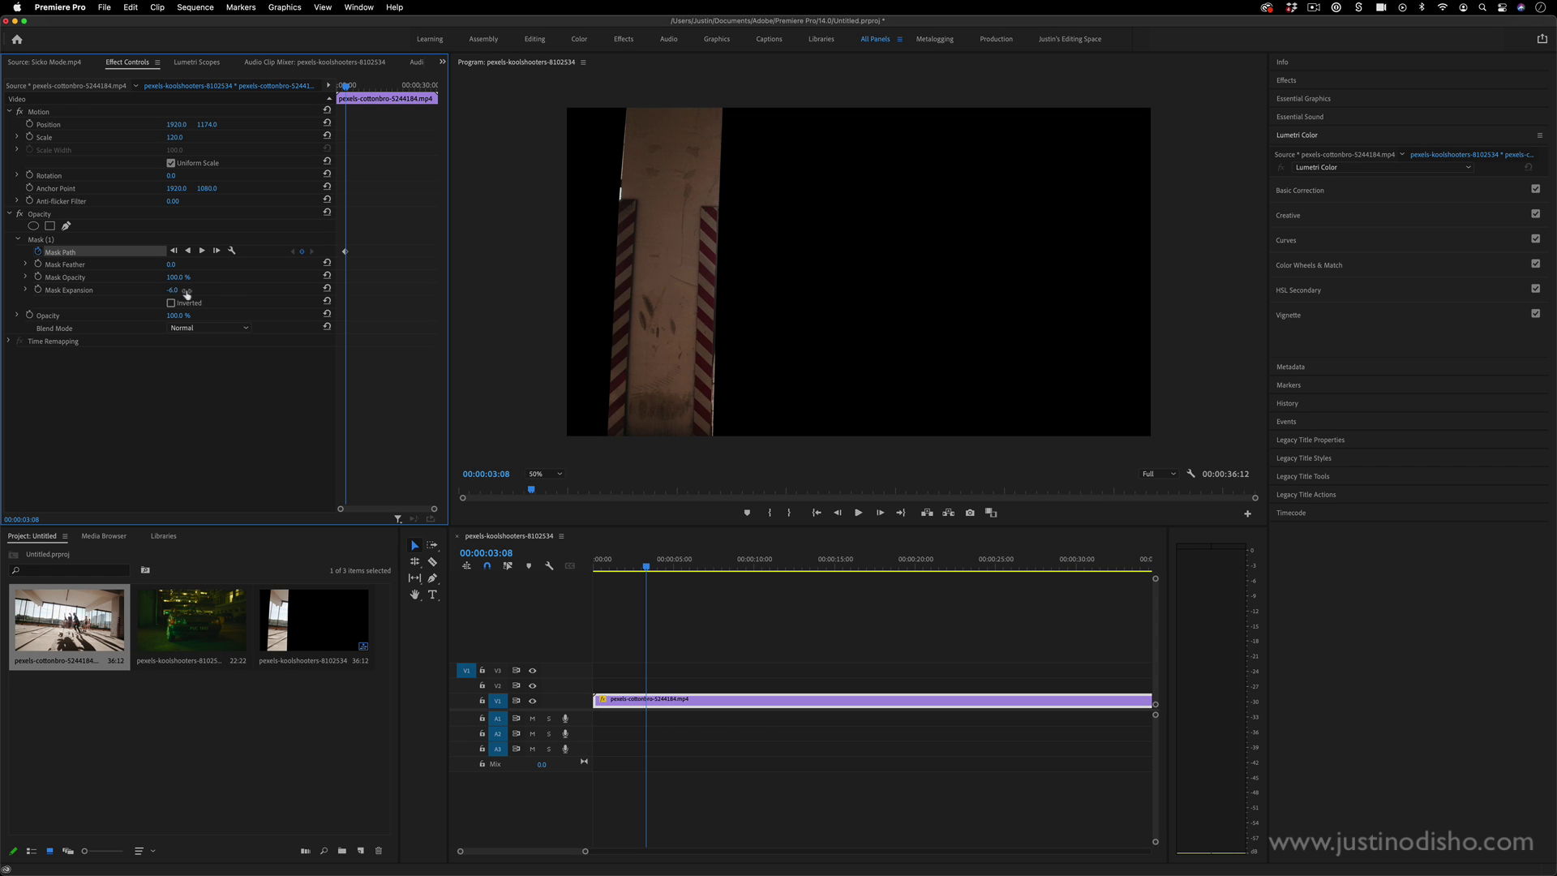
drag(173, 290, 160, 289)
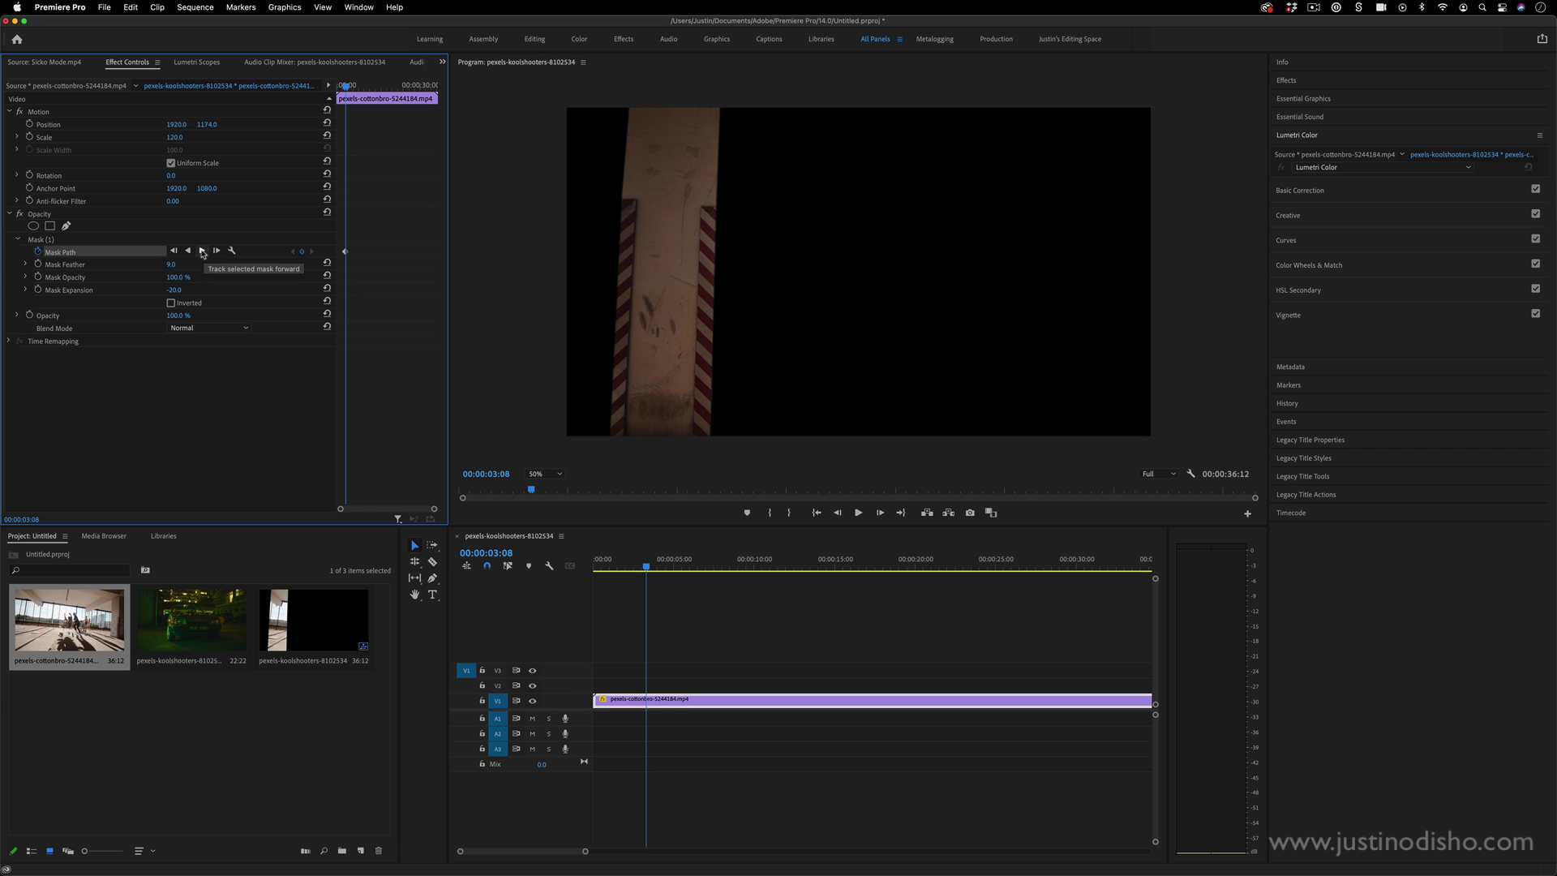
Step: Track the pillar mask forward from 00:00:03:08 and zoom the keyframe timeline
click(202, 253)
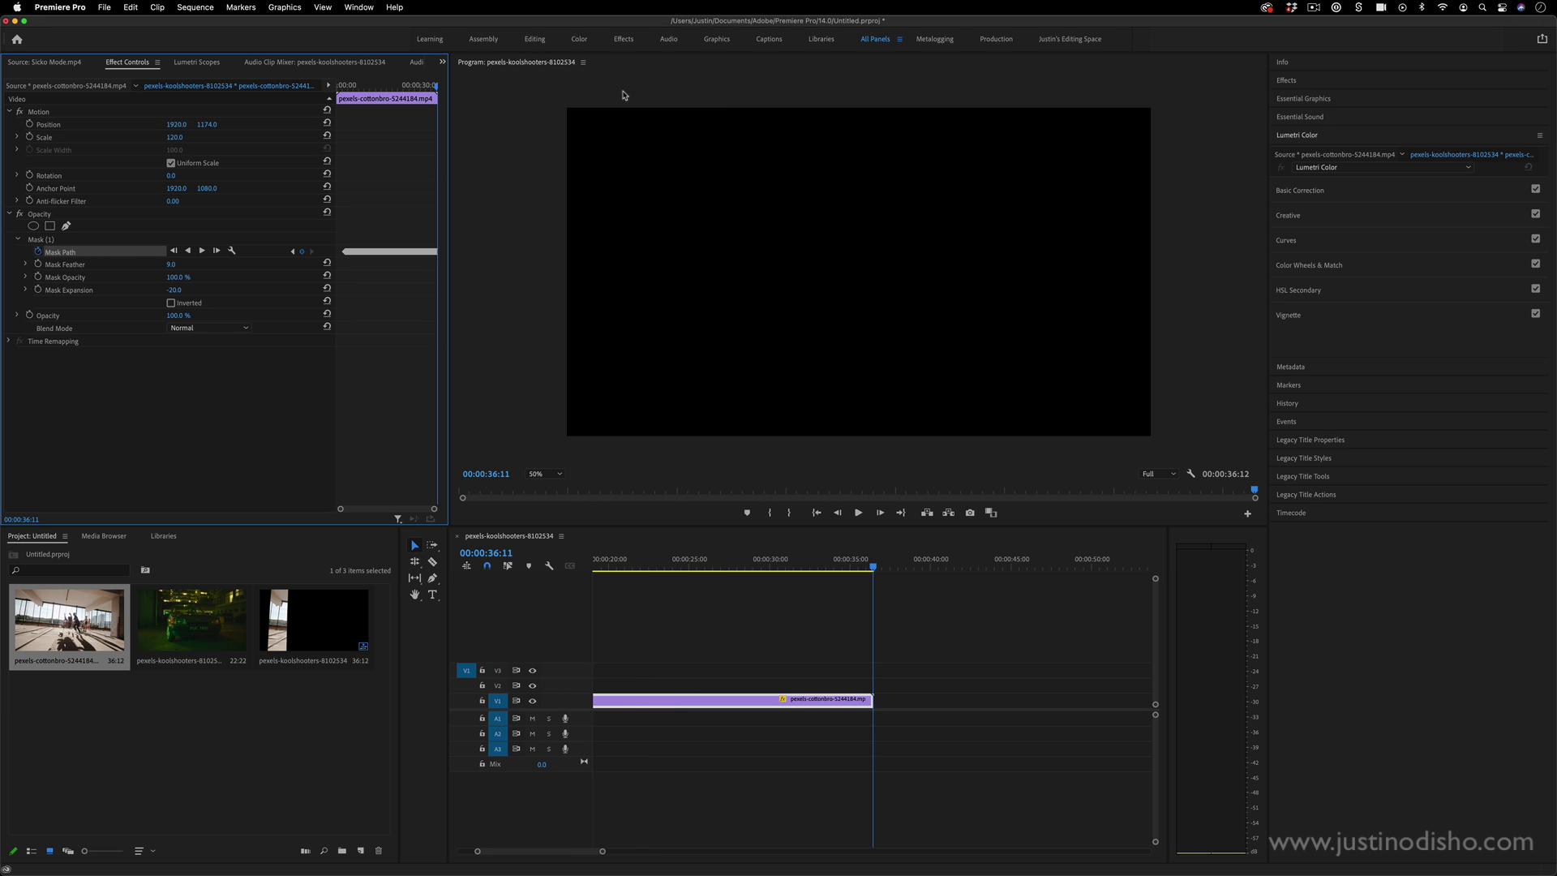
drag(340, 87, 347, 88)
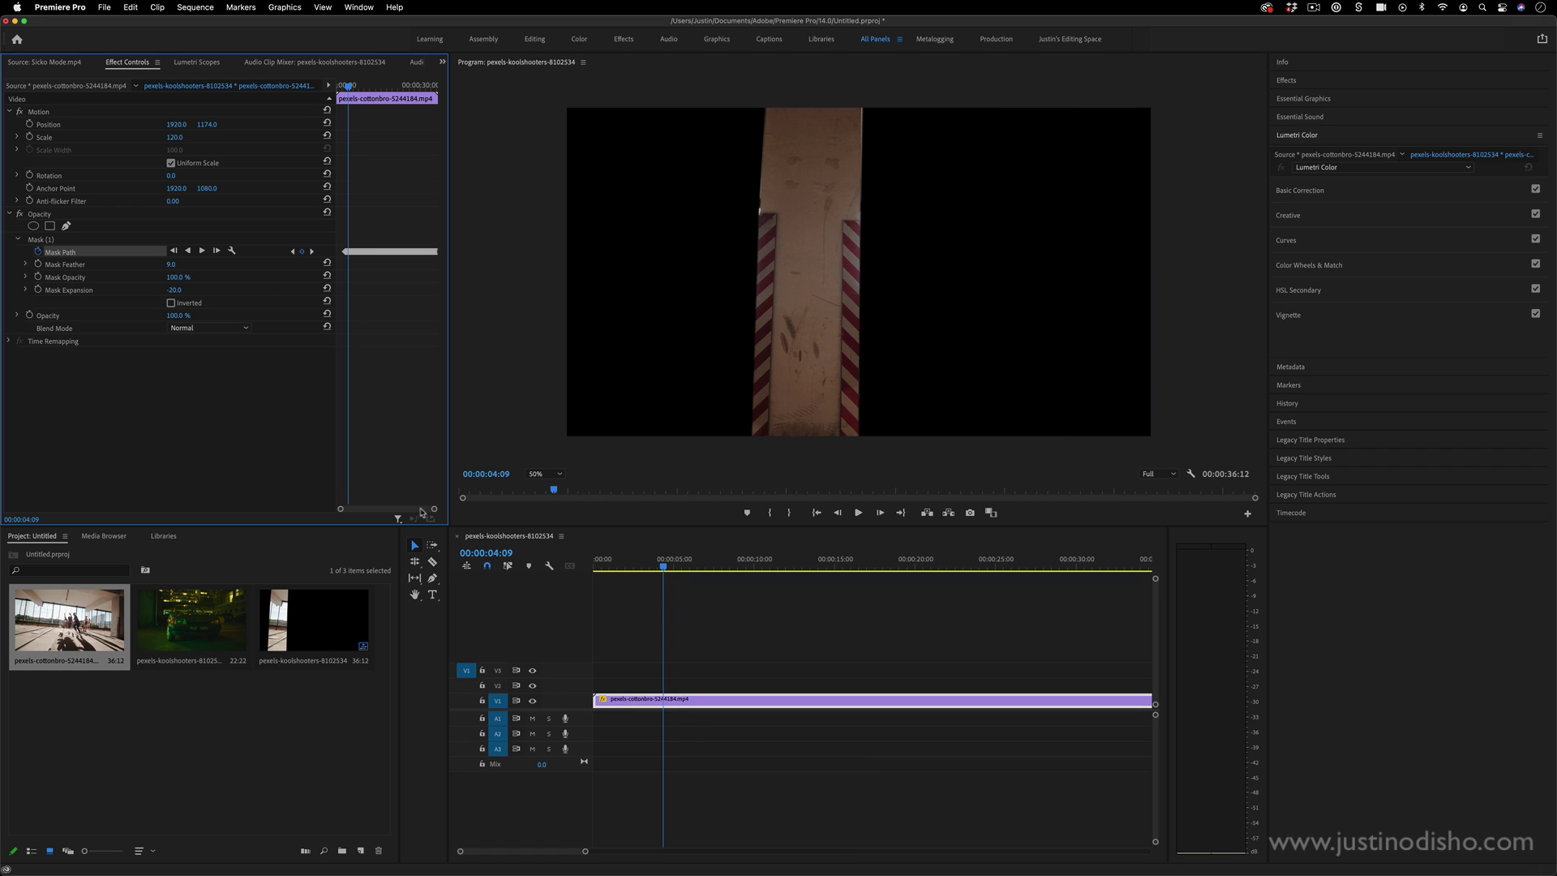
drag(421, 511, 370, 512)
Step: Return to 00:00:03:08 and track the mask backward, then scrub the result
drag(394, 86, 383, 85)
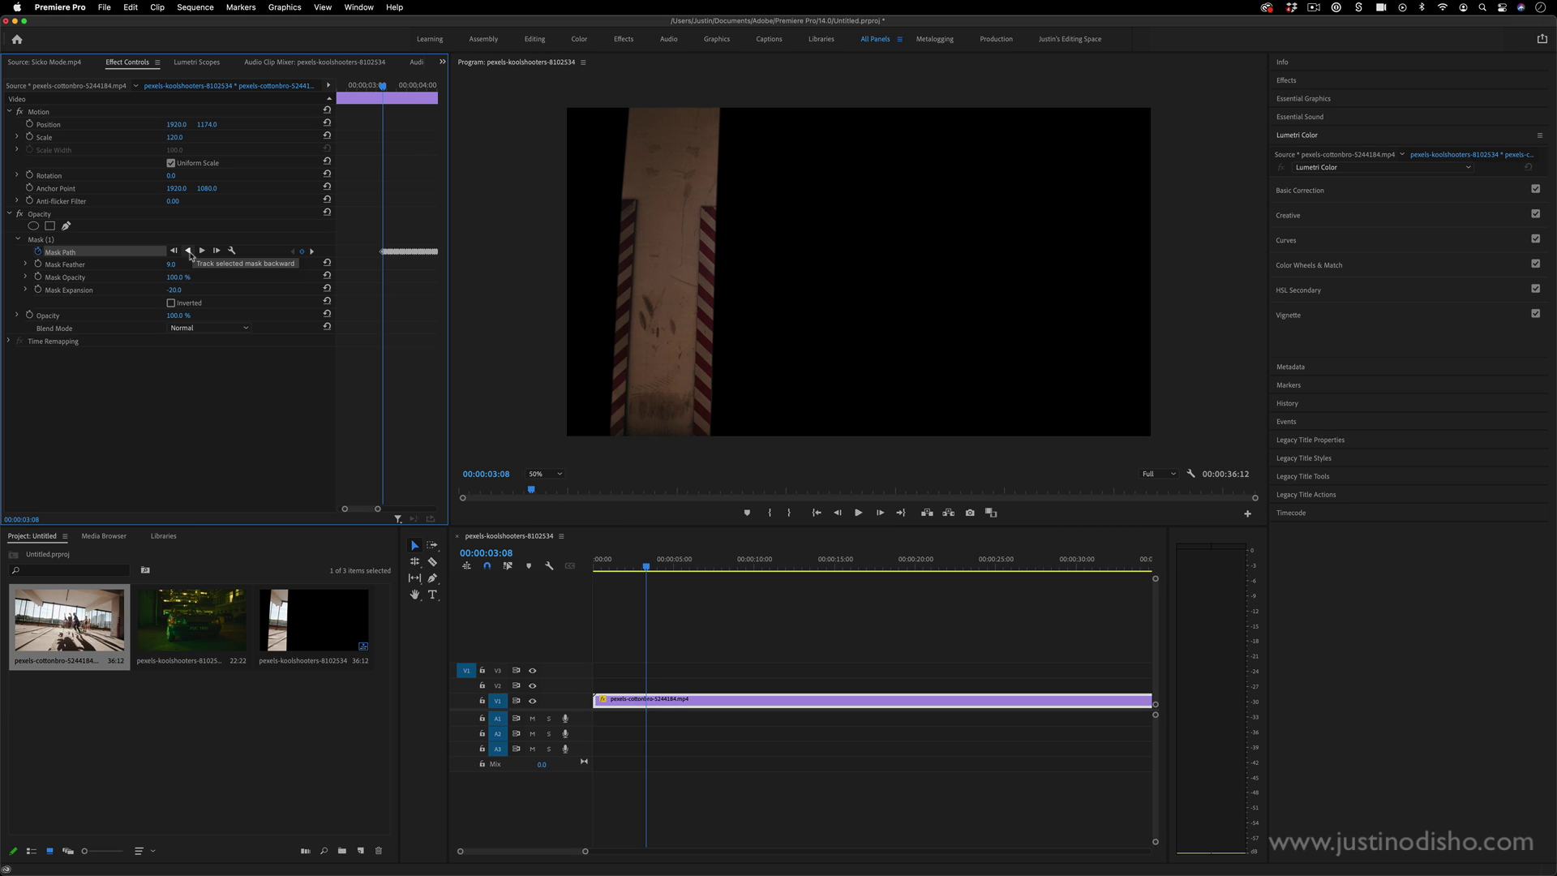
click(189, 253)
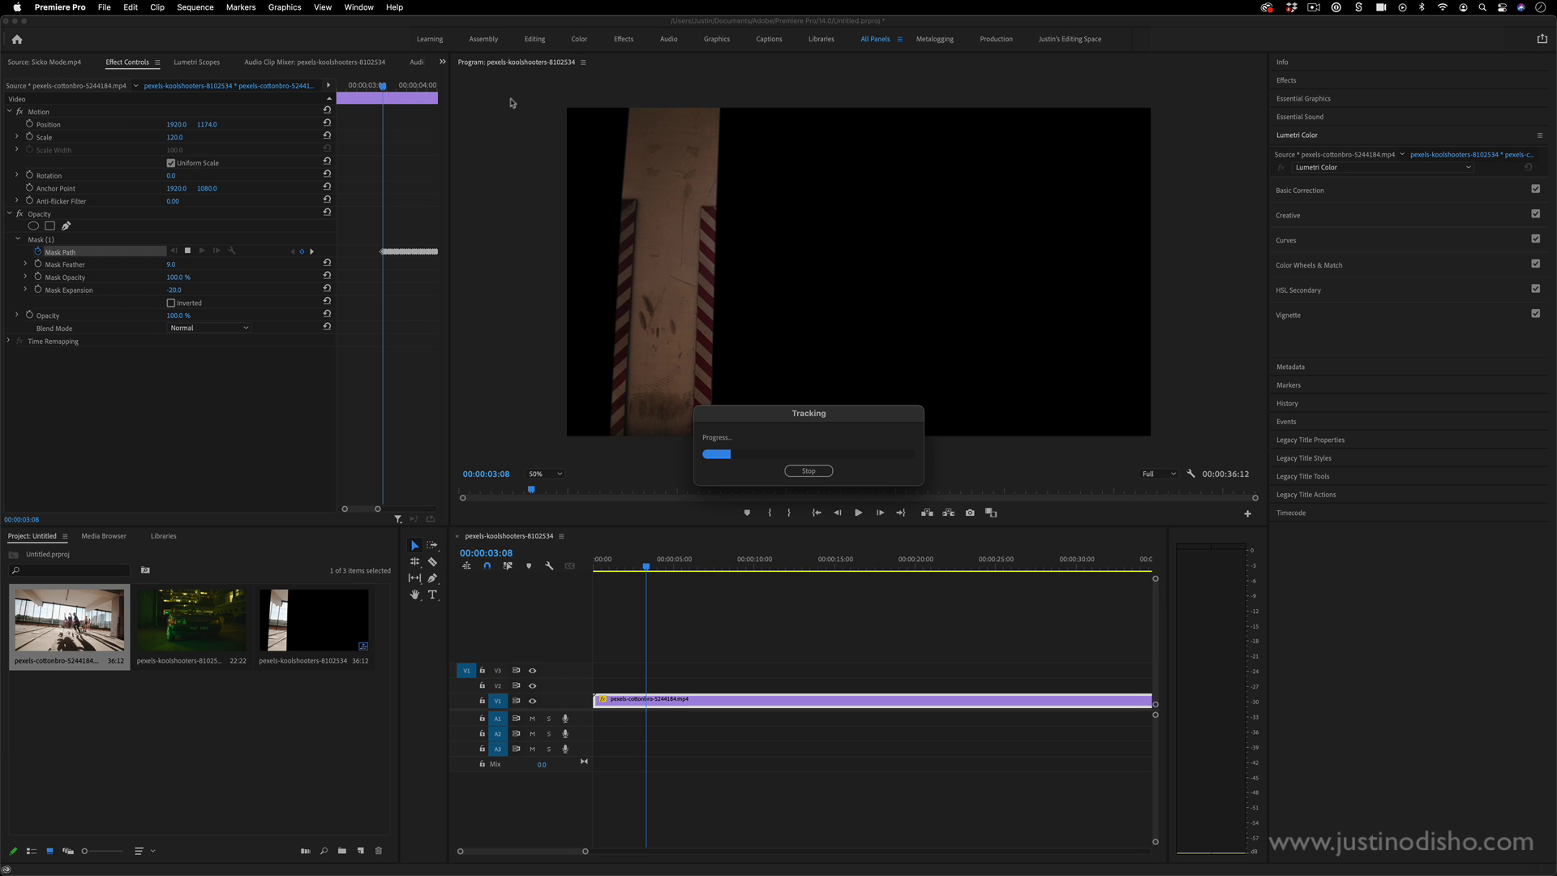
drag(598, 565, 645, 577)
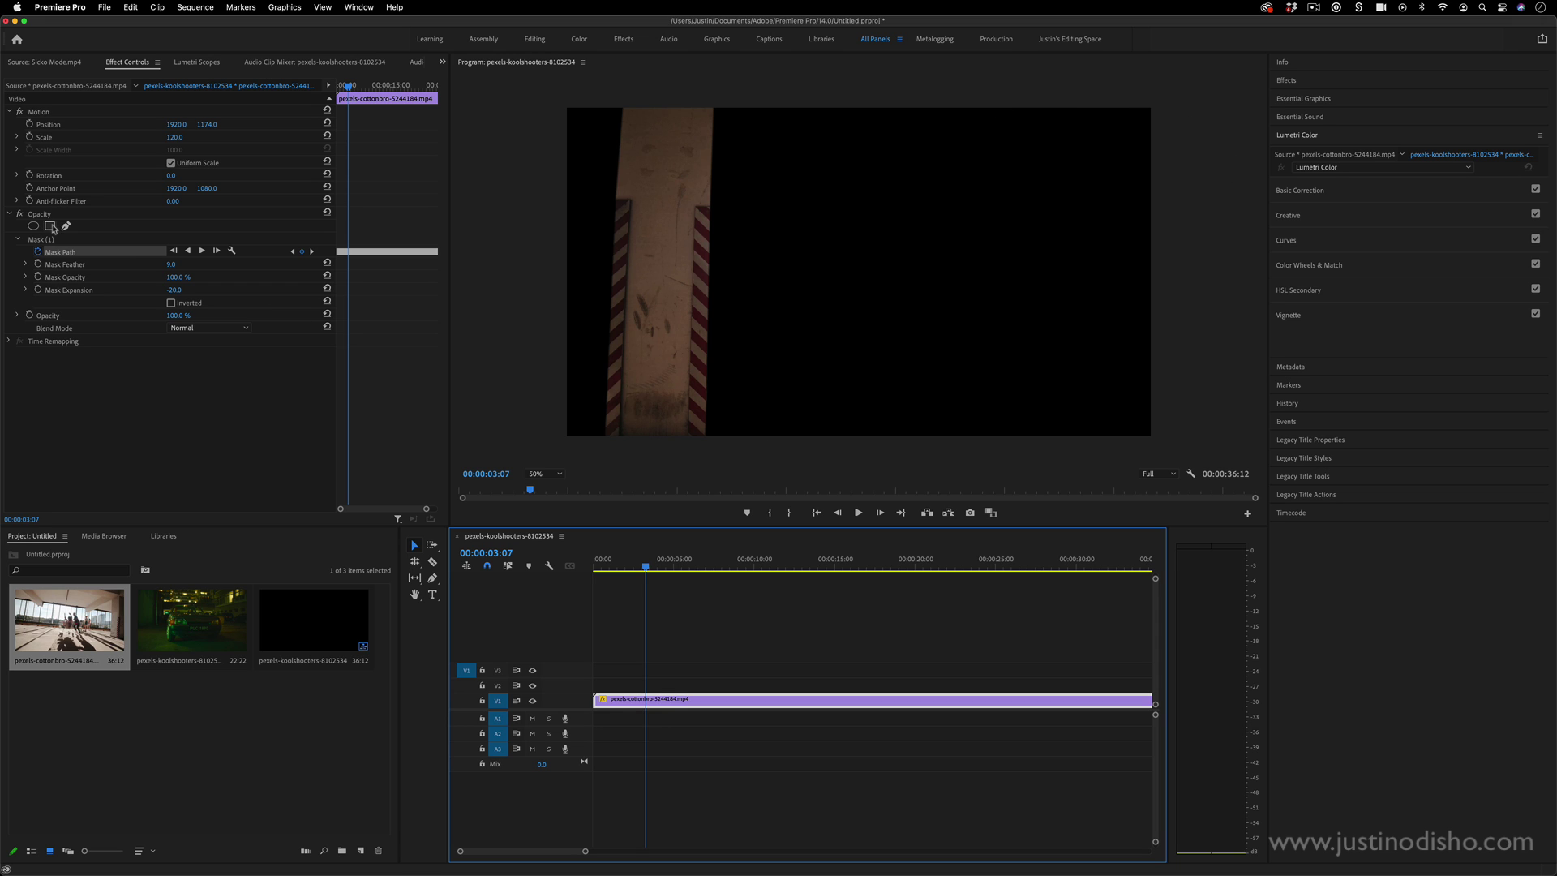
Step: At 00:00:03:04, add a rectangle mask with its left edge slanted beside the pillar
drag(612, 569, 647, 570)
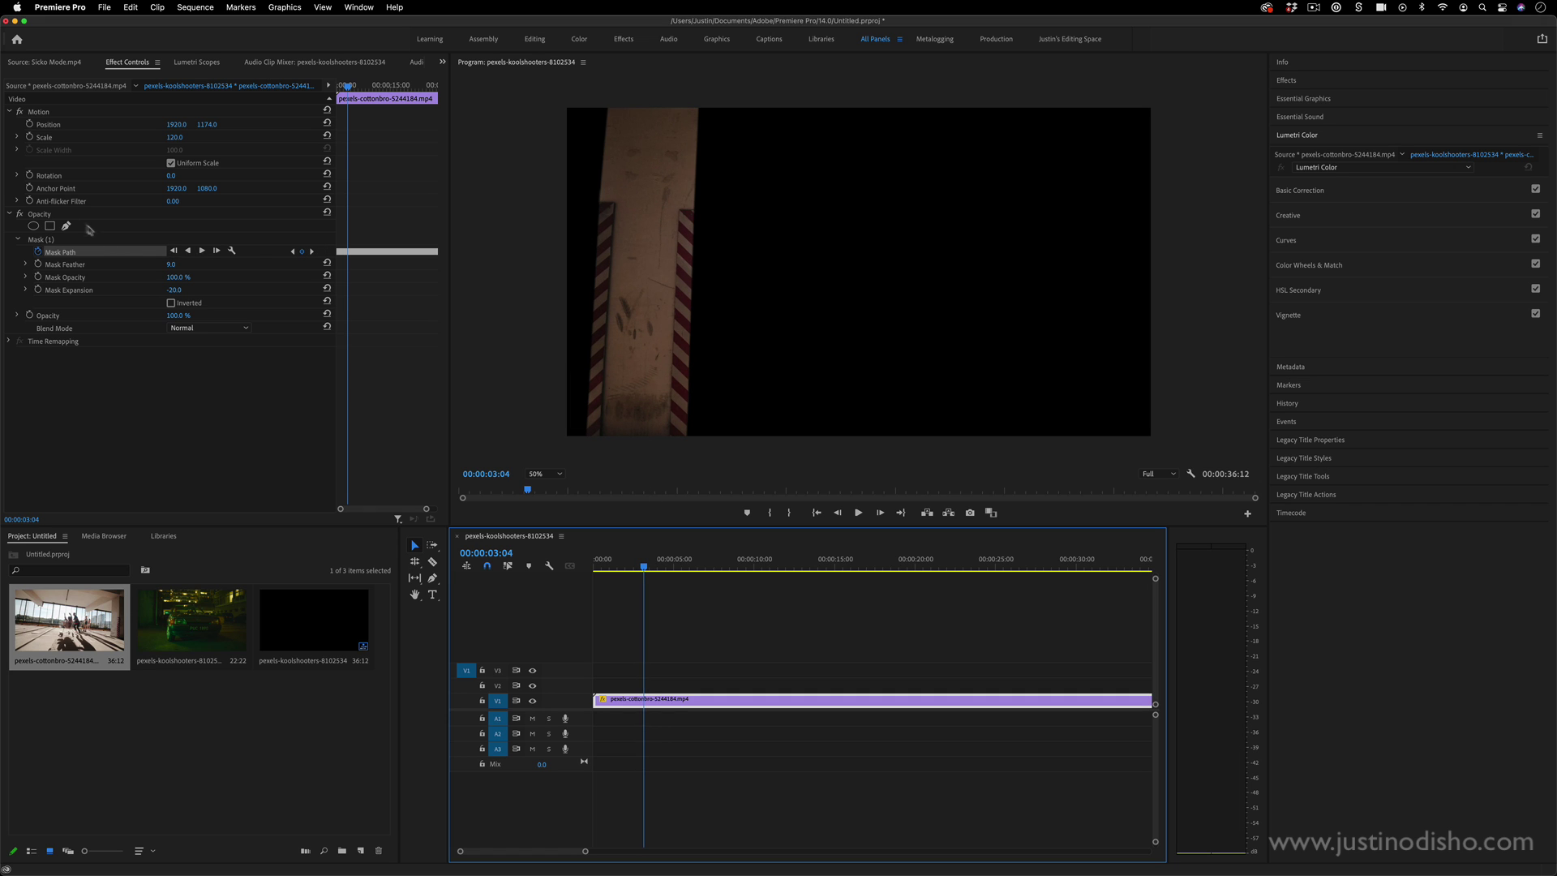
click(49, 227)
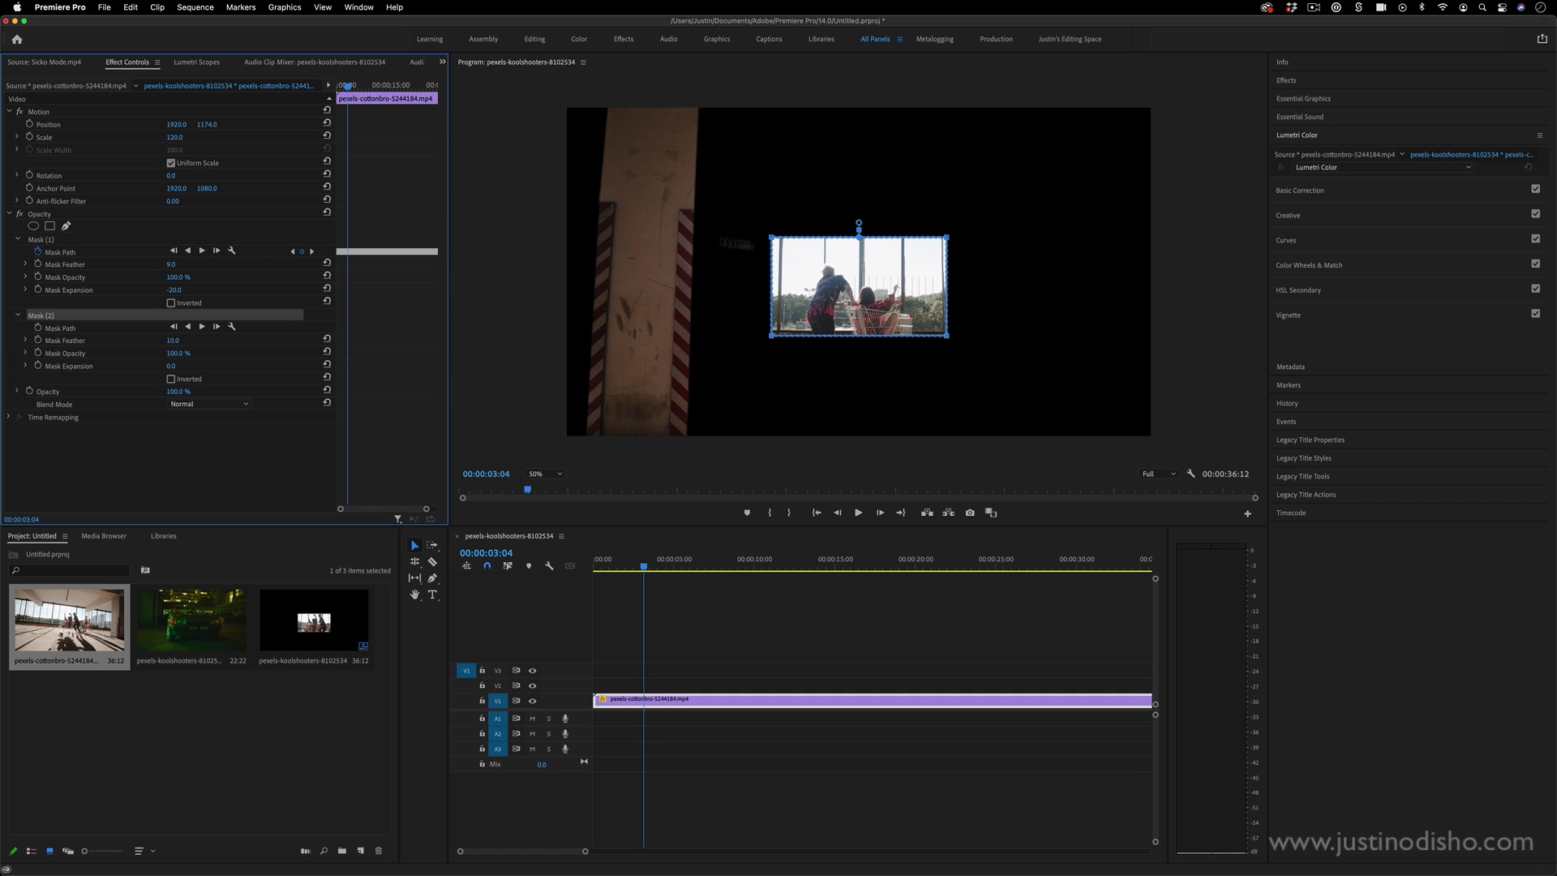
drag(876, 286, 760, 127)
drag(829, 175, 1208, 465)
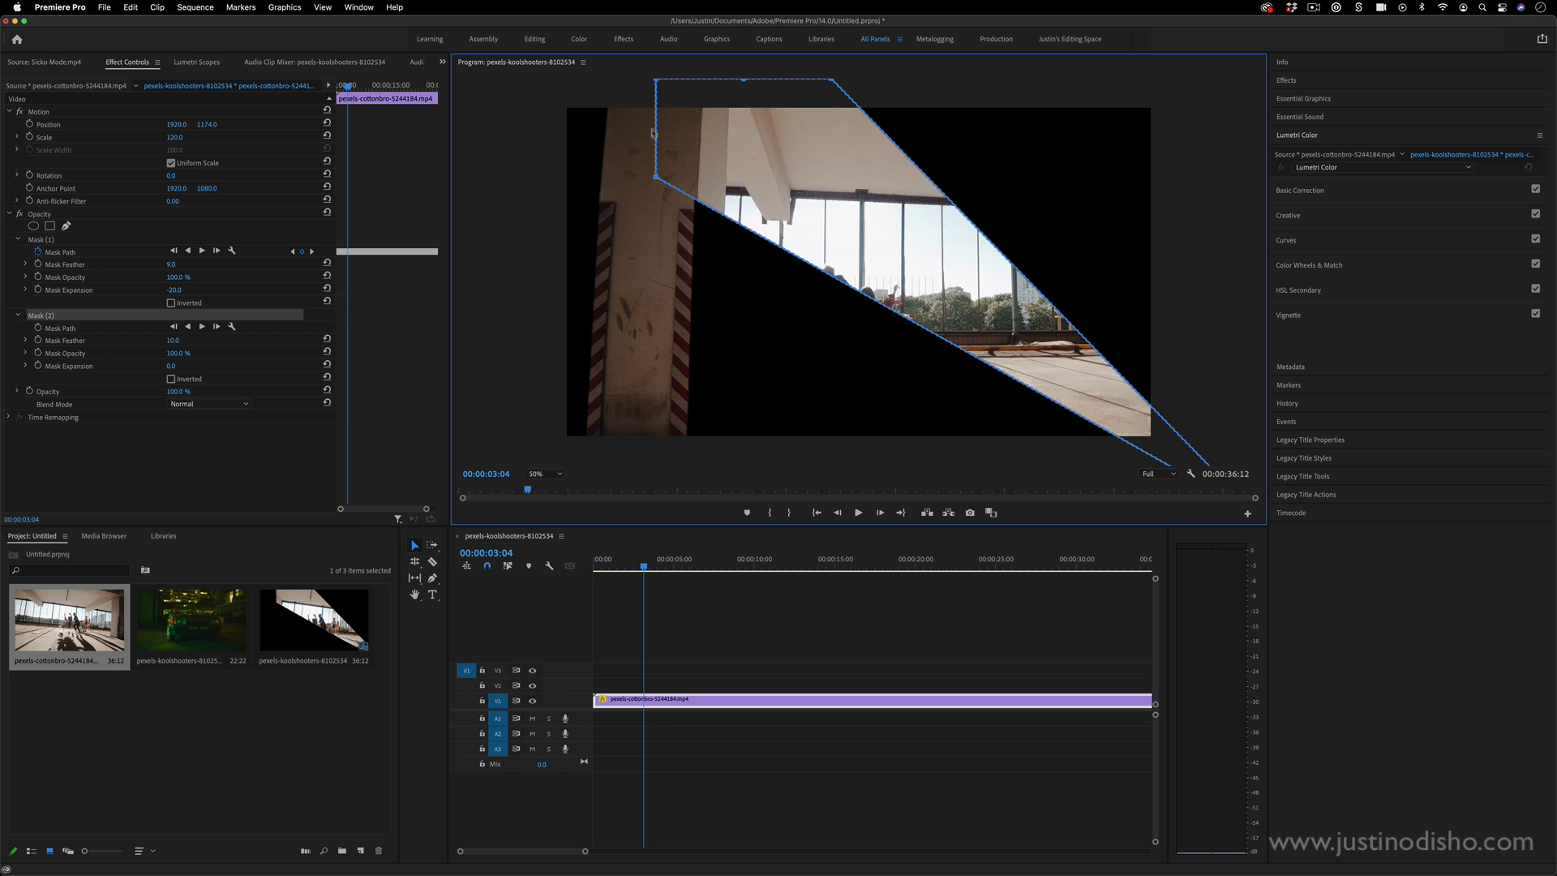
drag(659, 178, 632, 464)
drag(831, 81, 1251, 79)
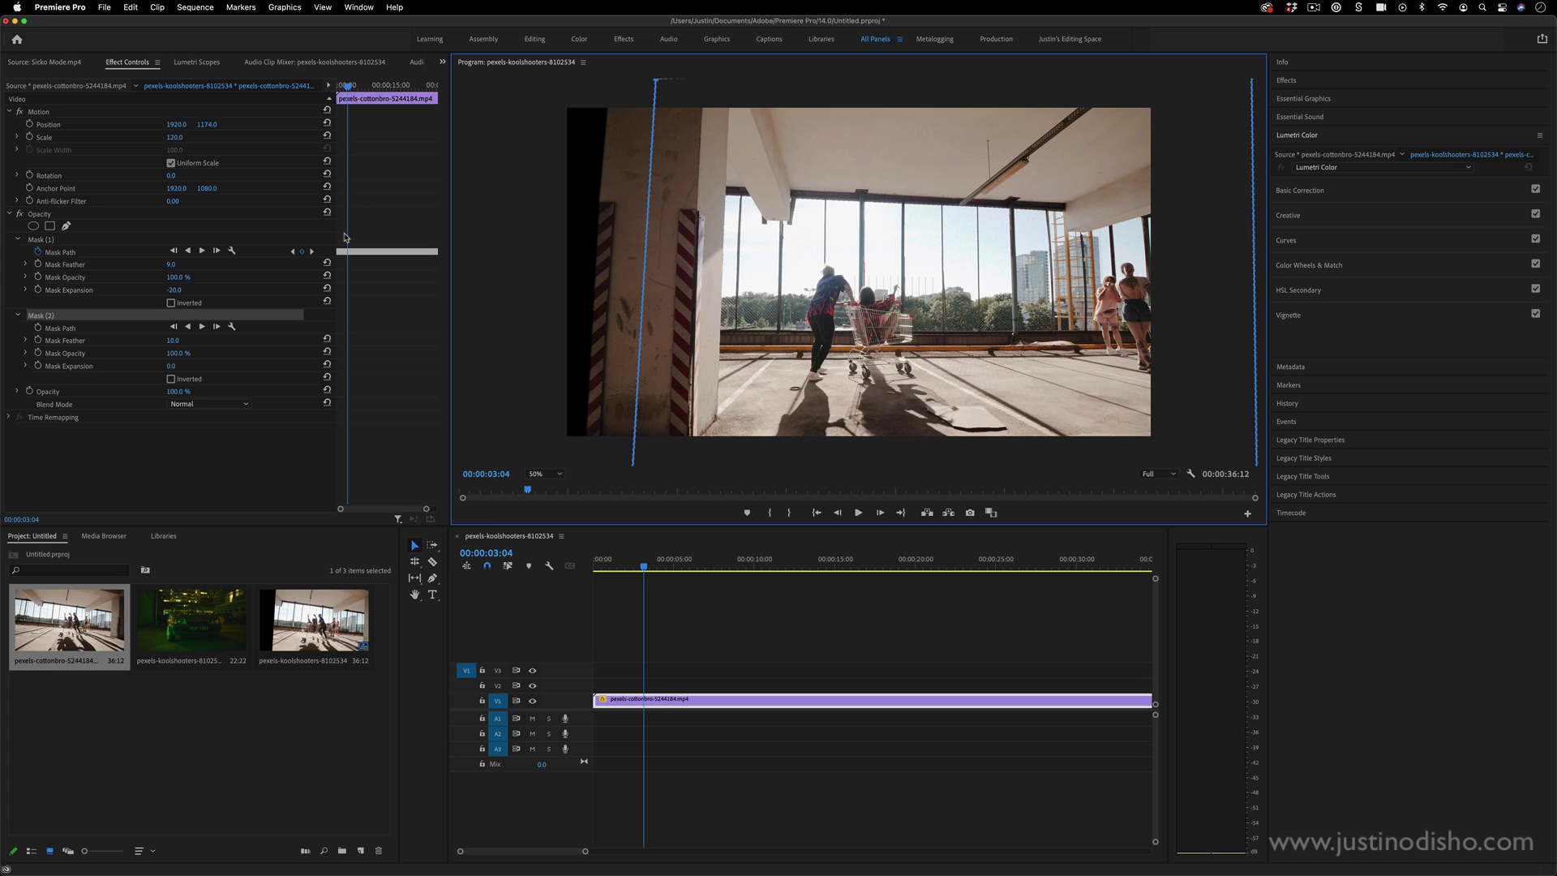
Step: Keyframe Mask (2)'s path and shift its edge right with the pillar at 00:00:03:22
click(43, 317)
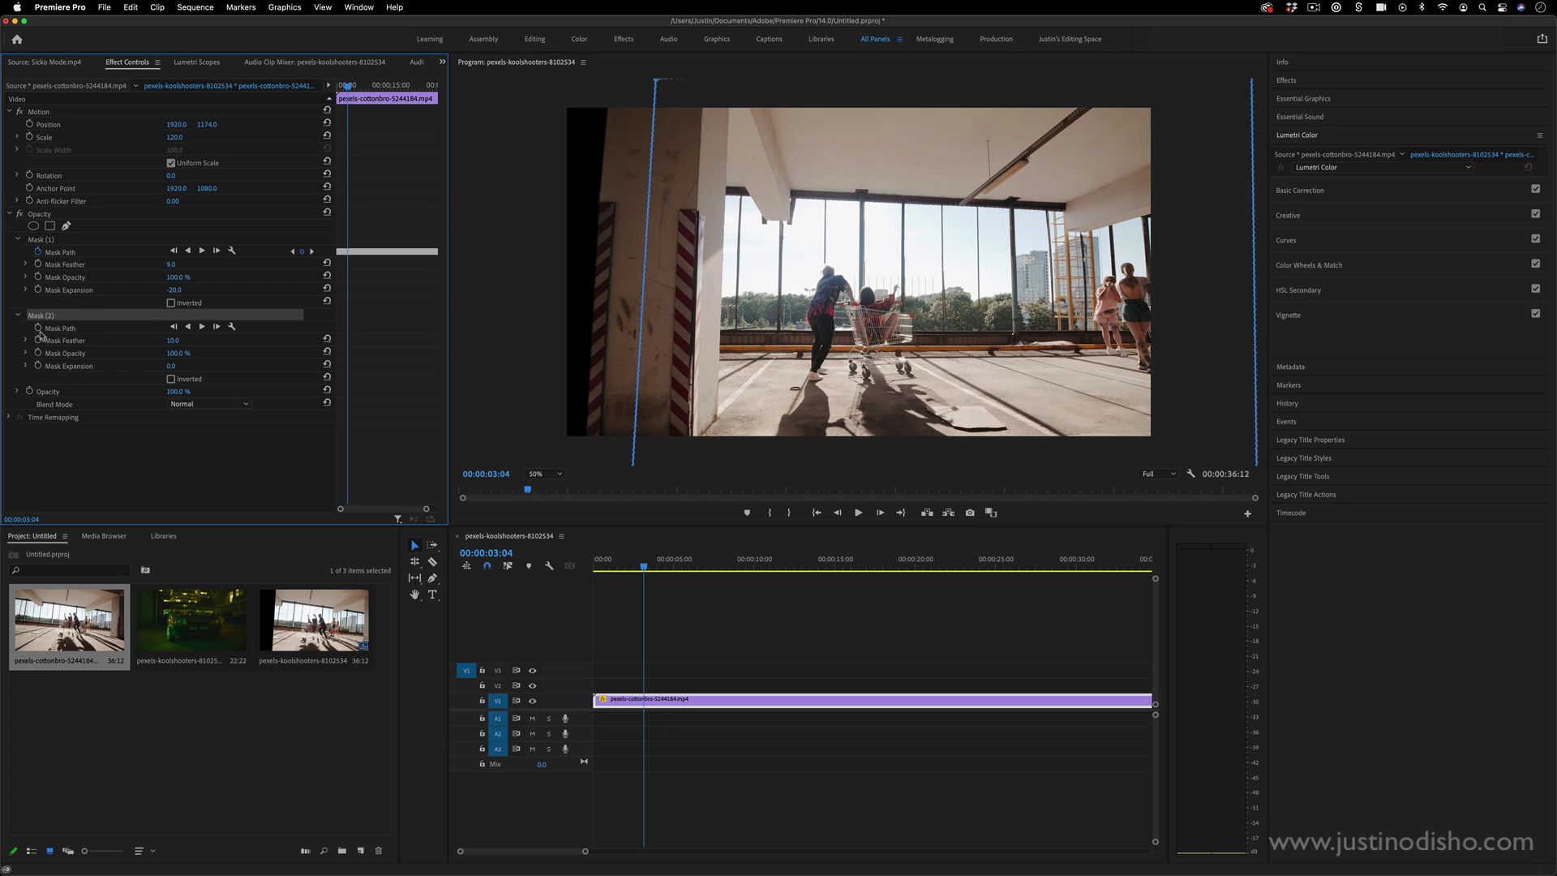
click(39, 328)
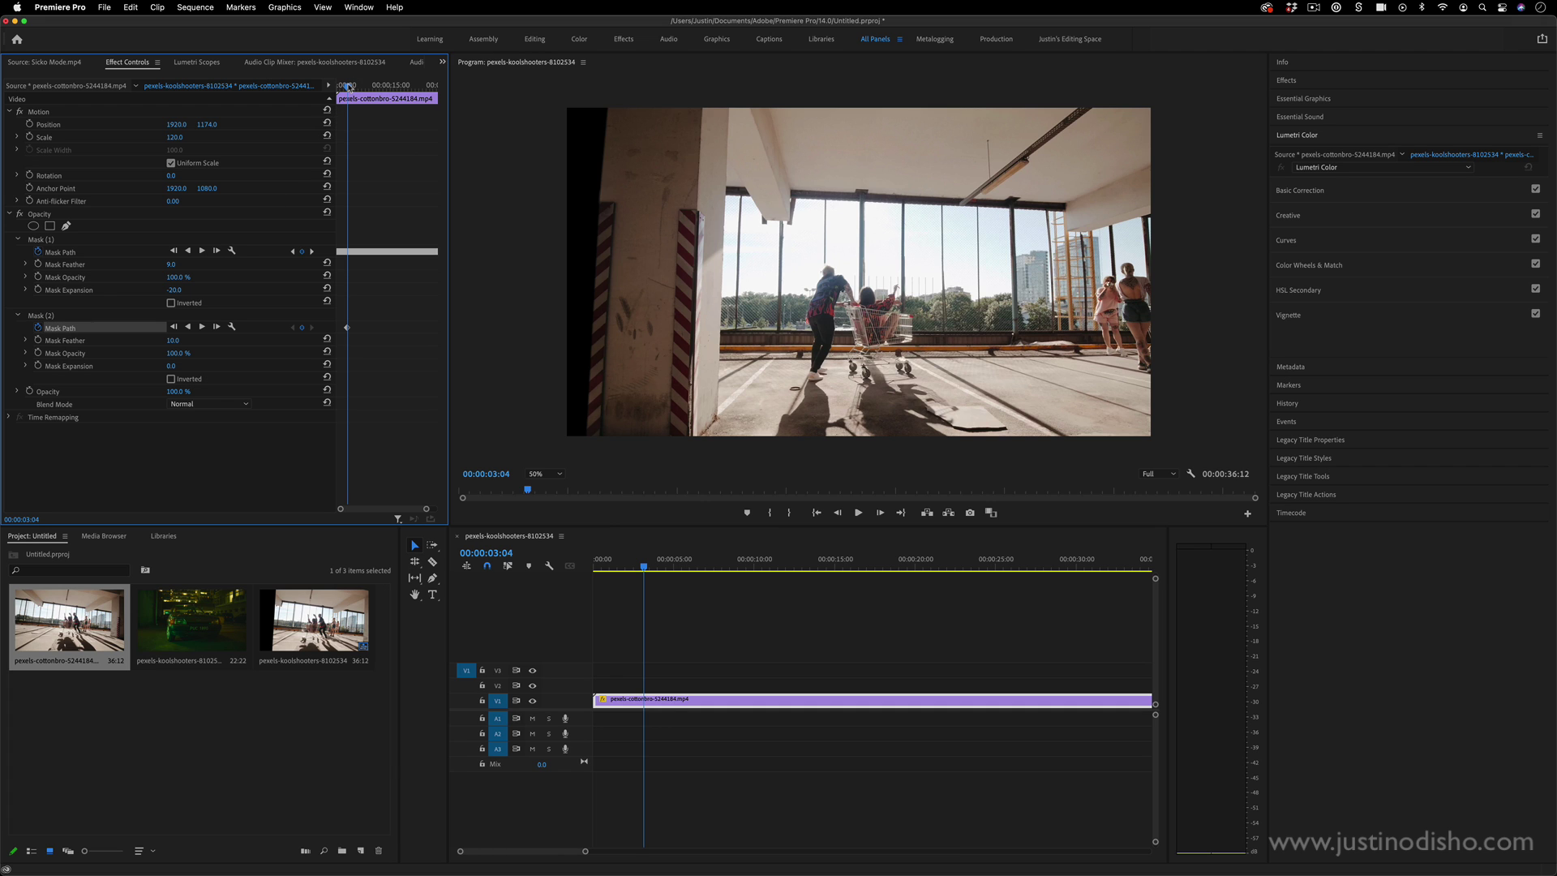
drag(348, 86, 351, 85)
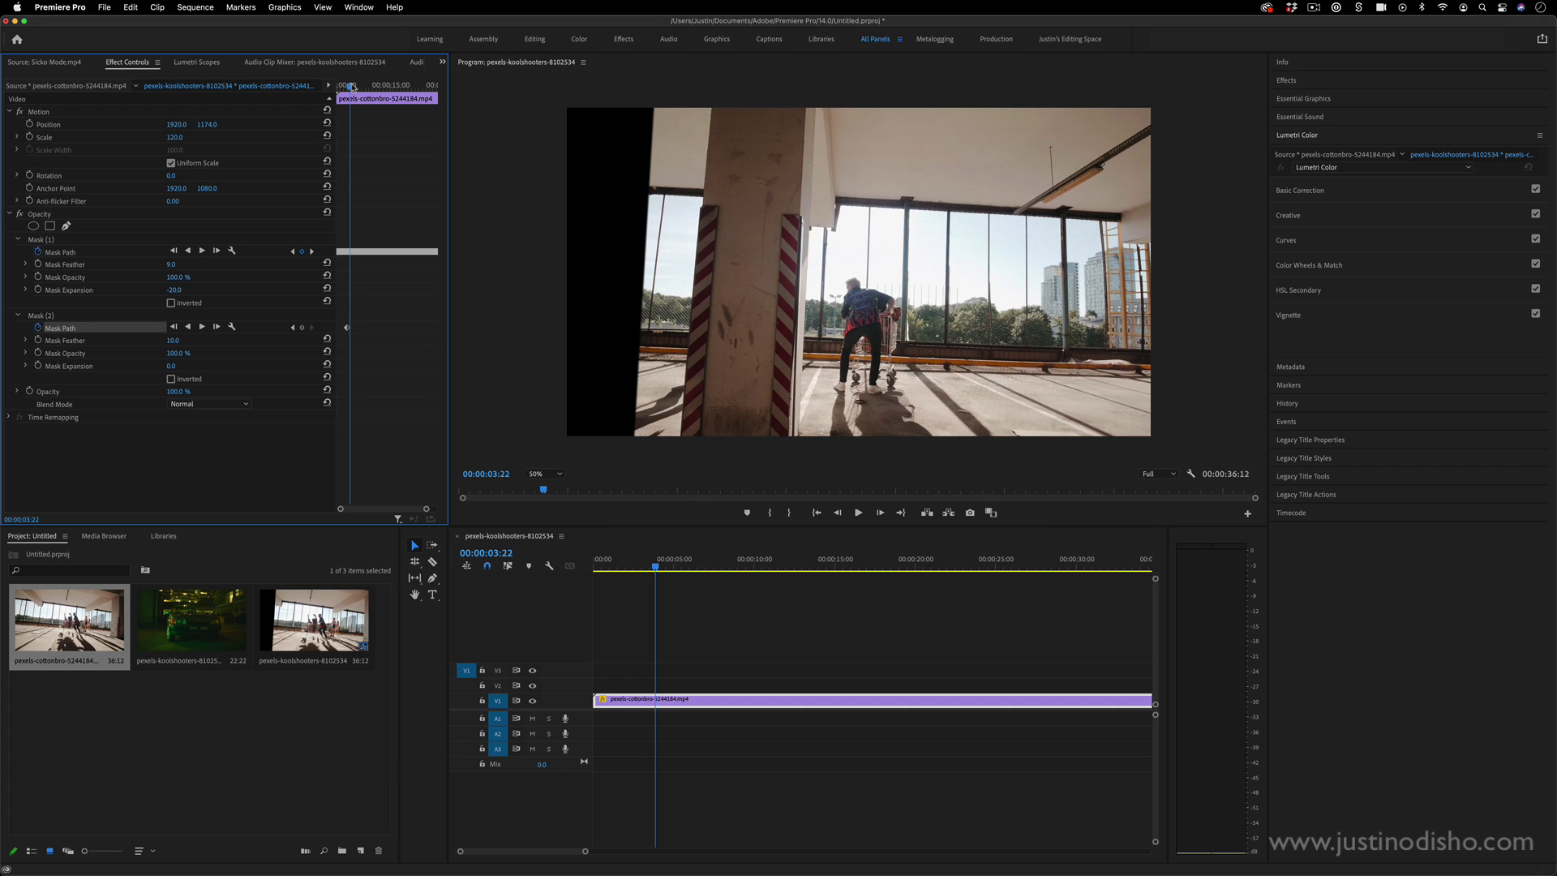
click(64, 316)
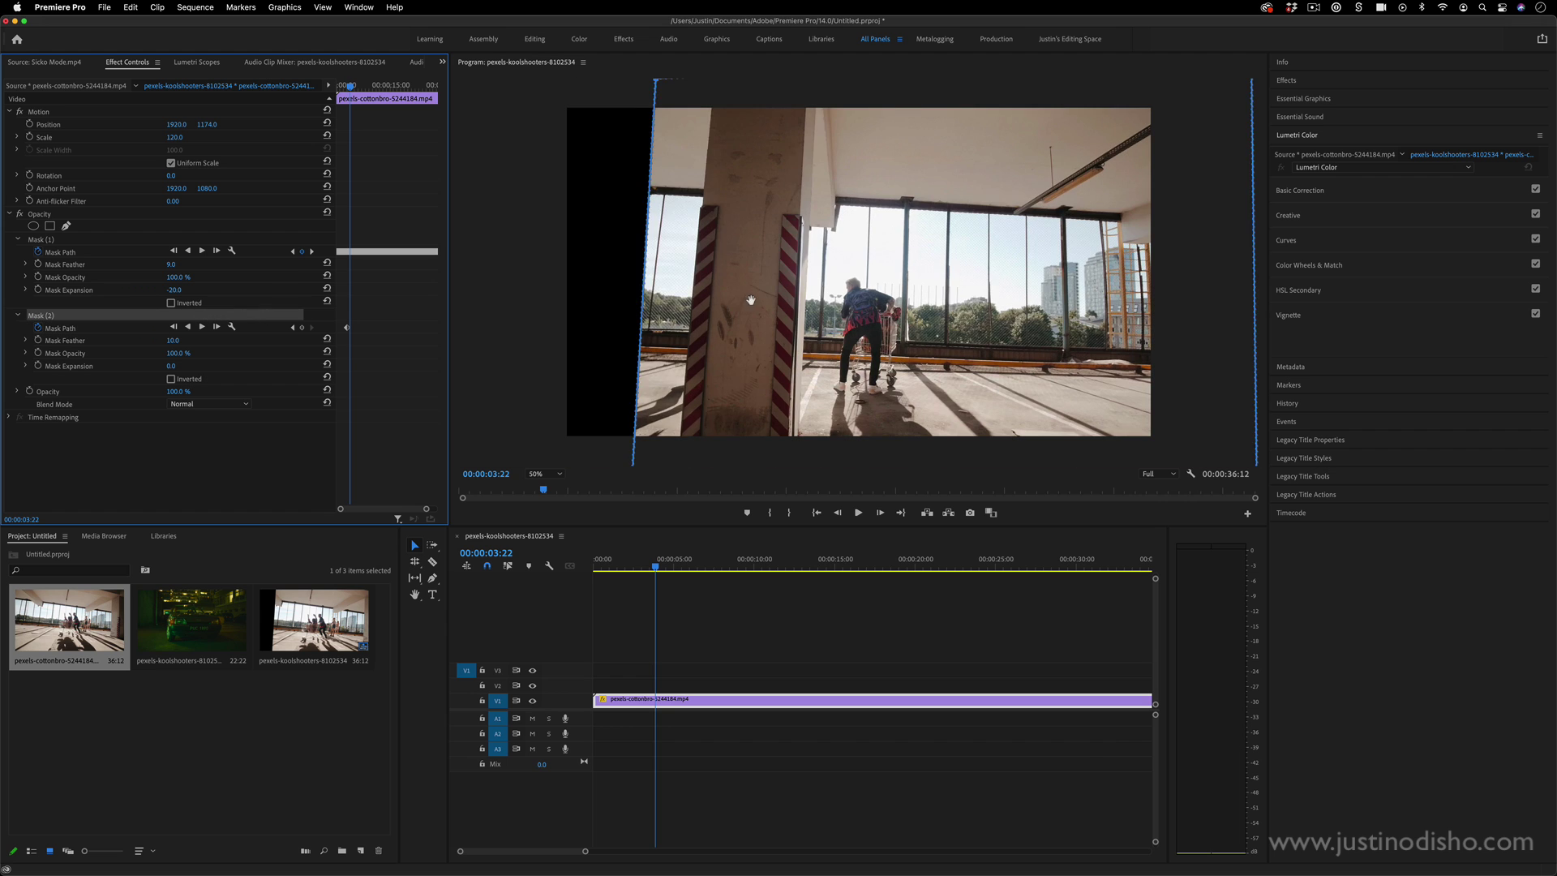
drag(752, 300, 857, 291)
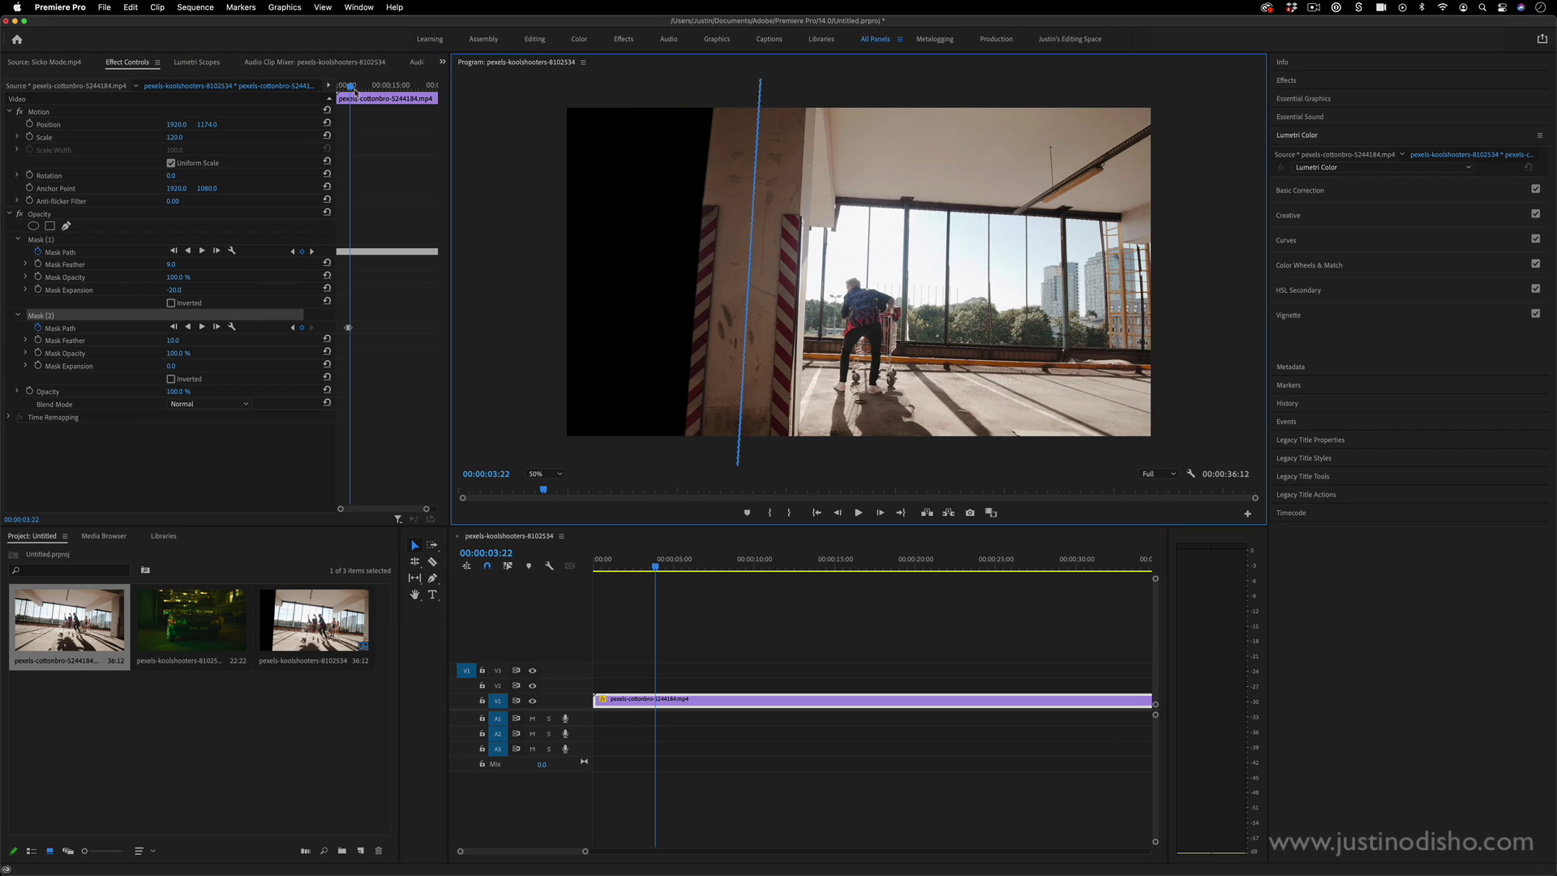
Step: Add mask keyframes at 00:00:05:10 and 00:00:07:11, ending with the frame fully black
drag(354, 90, 359, 89)
drag(920, 309, 1126, 309)
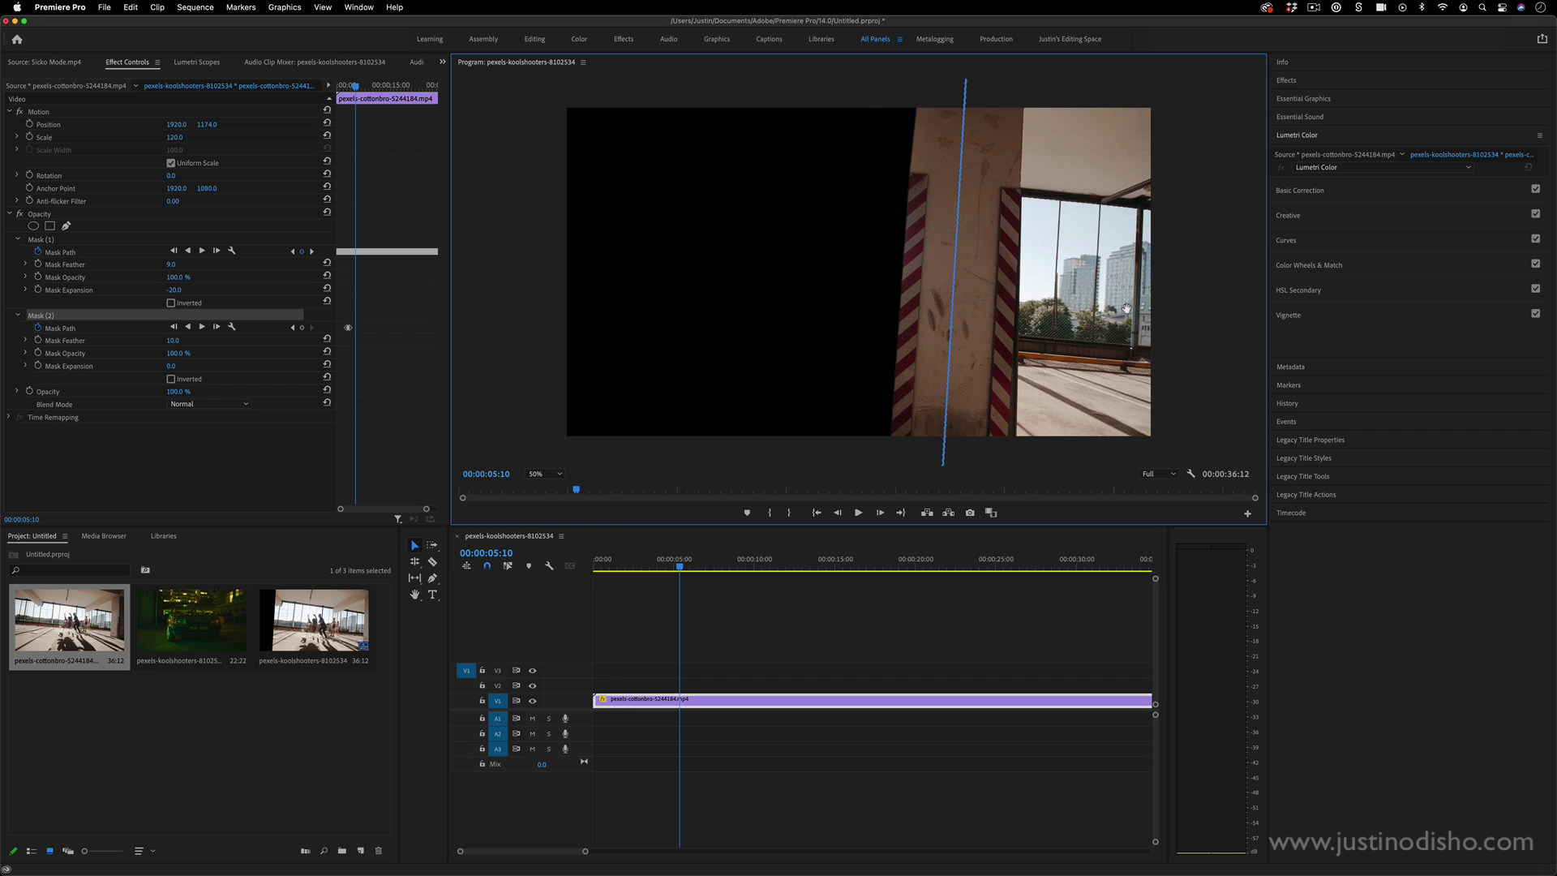
click(363, 85)
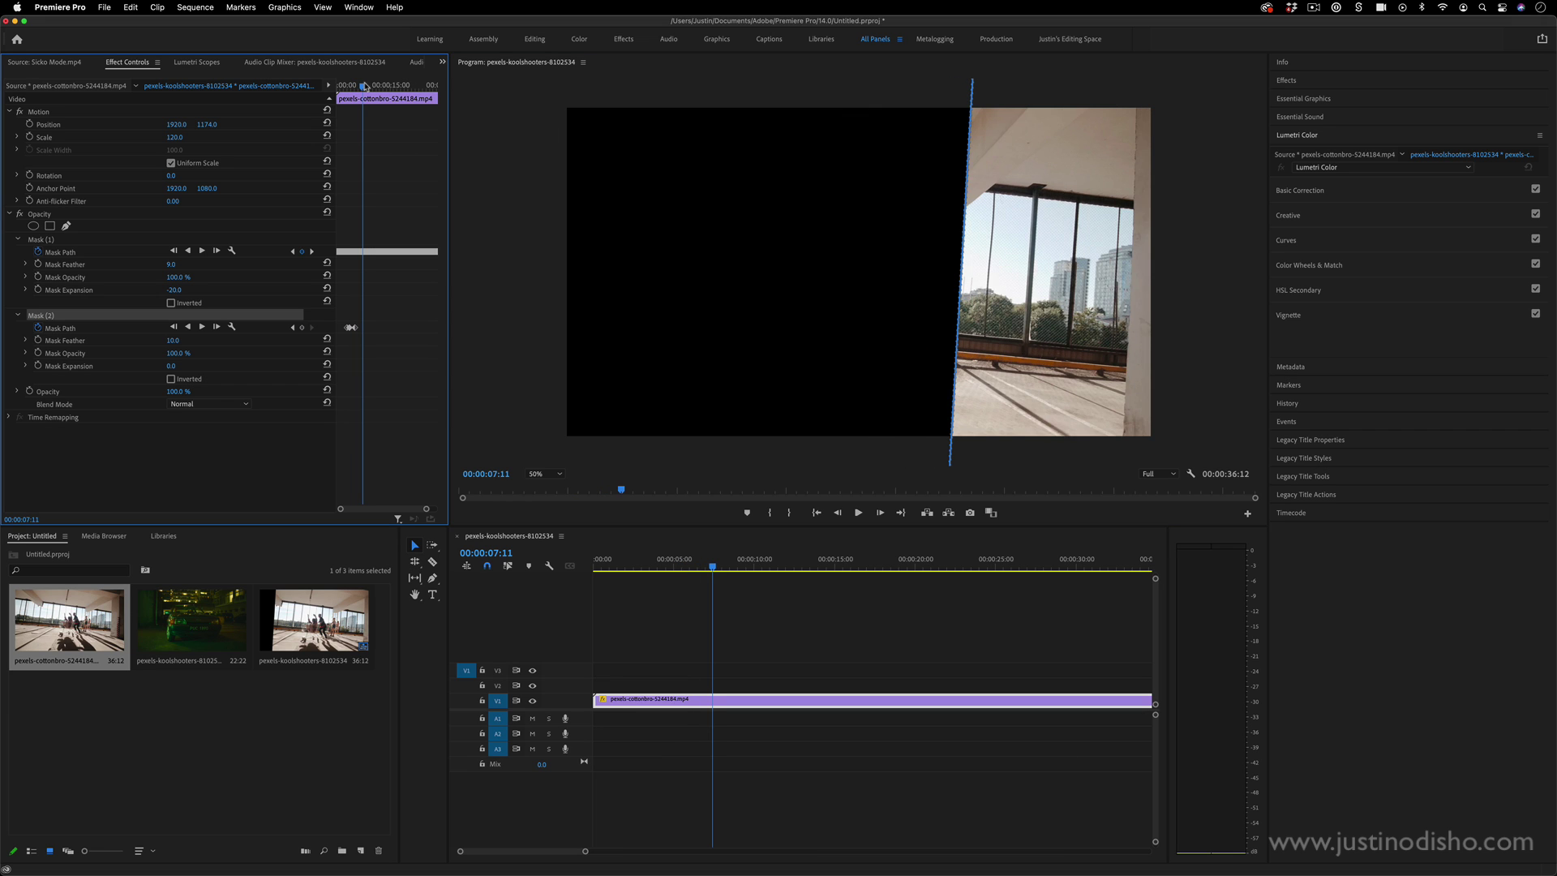
drag(1074, 261, 1257, 277)
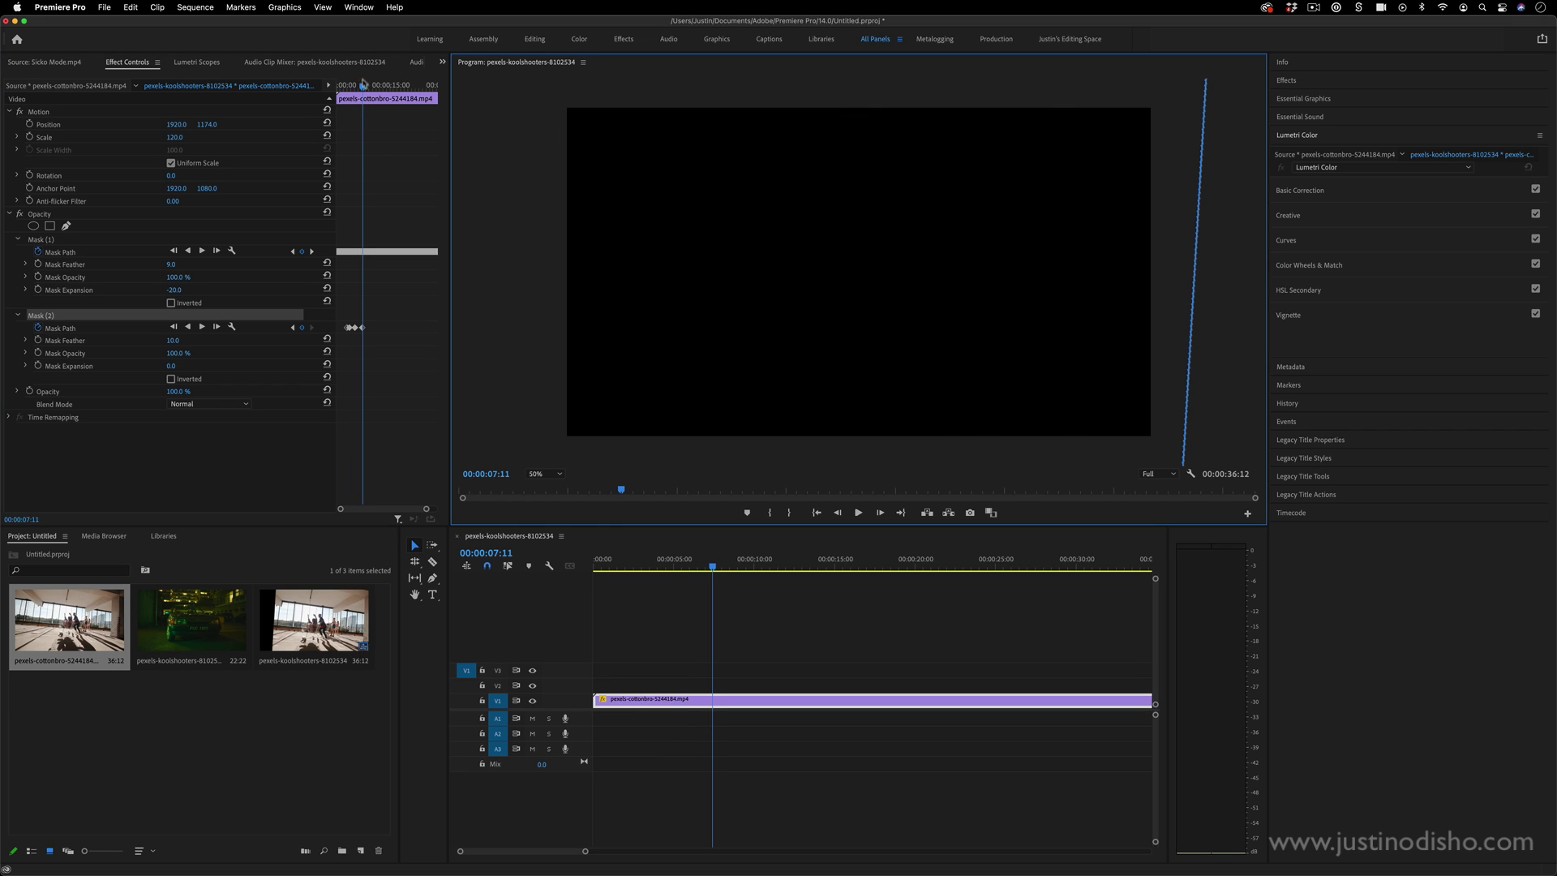
Step: Scrub back and shift the mask edge left onto the pillar near 00:00:01:22
drag(362, 86, 343, 86)
drag(812, 309, 751, 306)
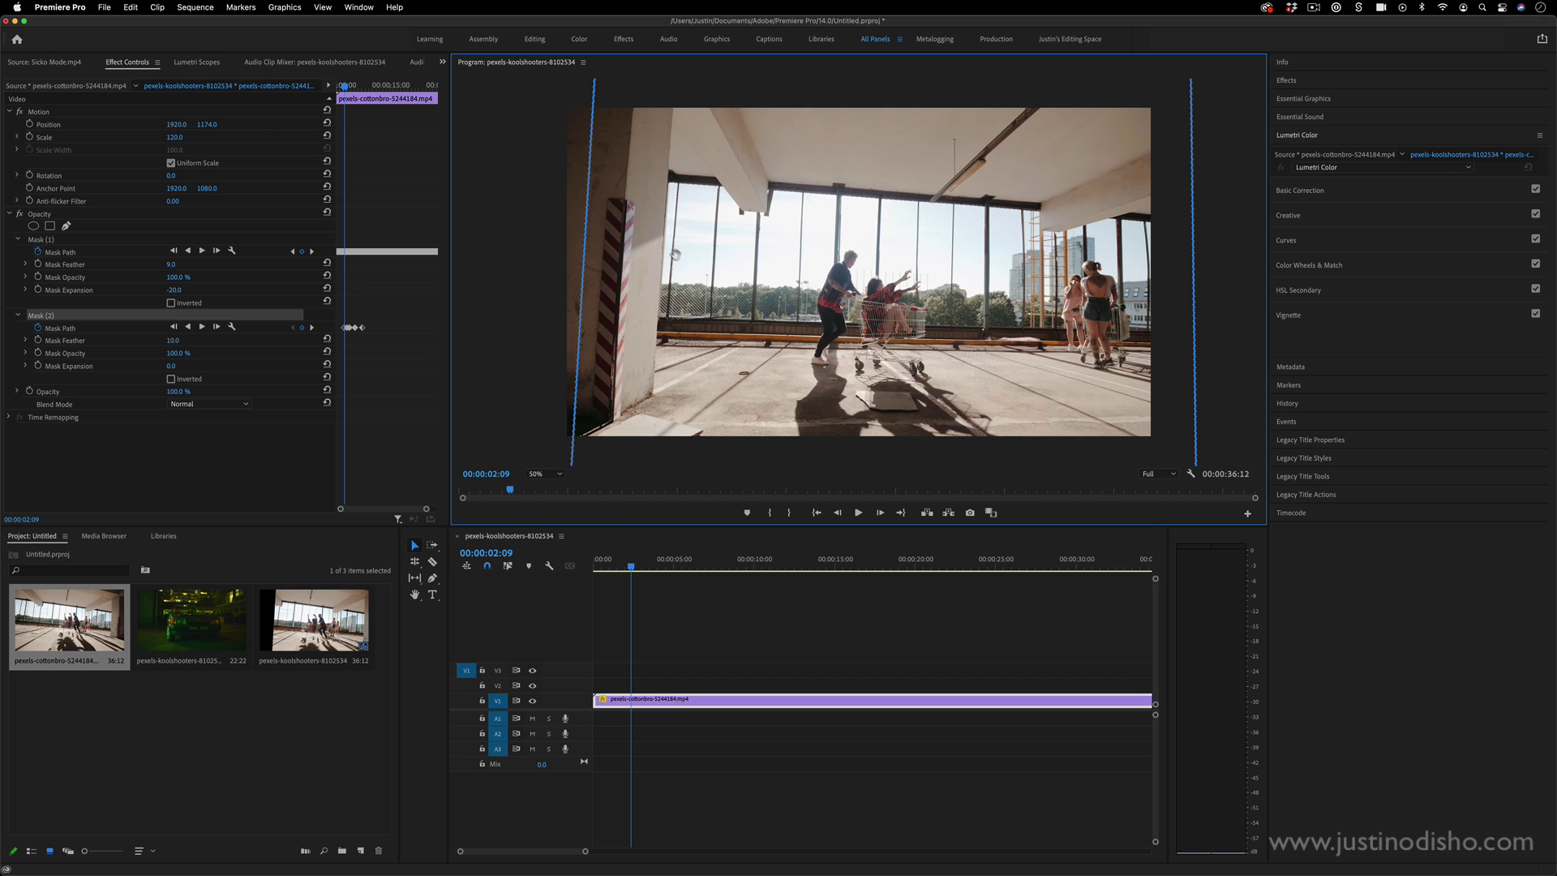
click(342, 86)
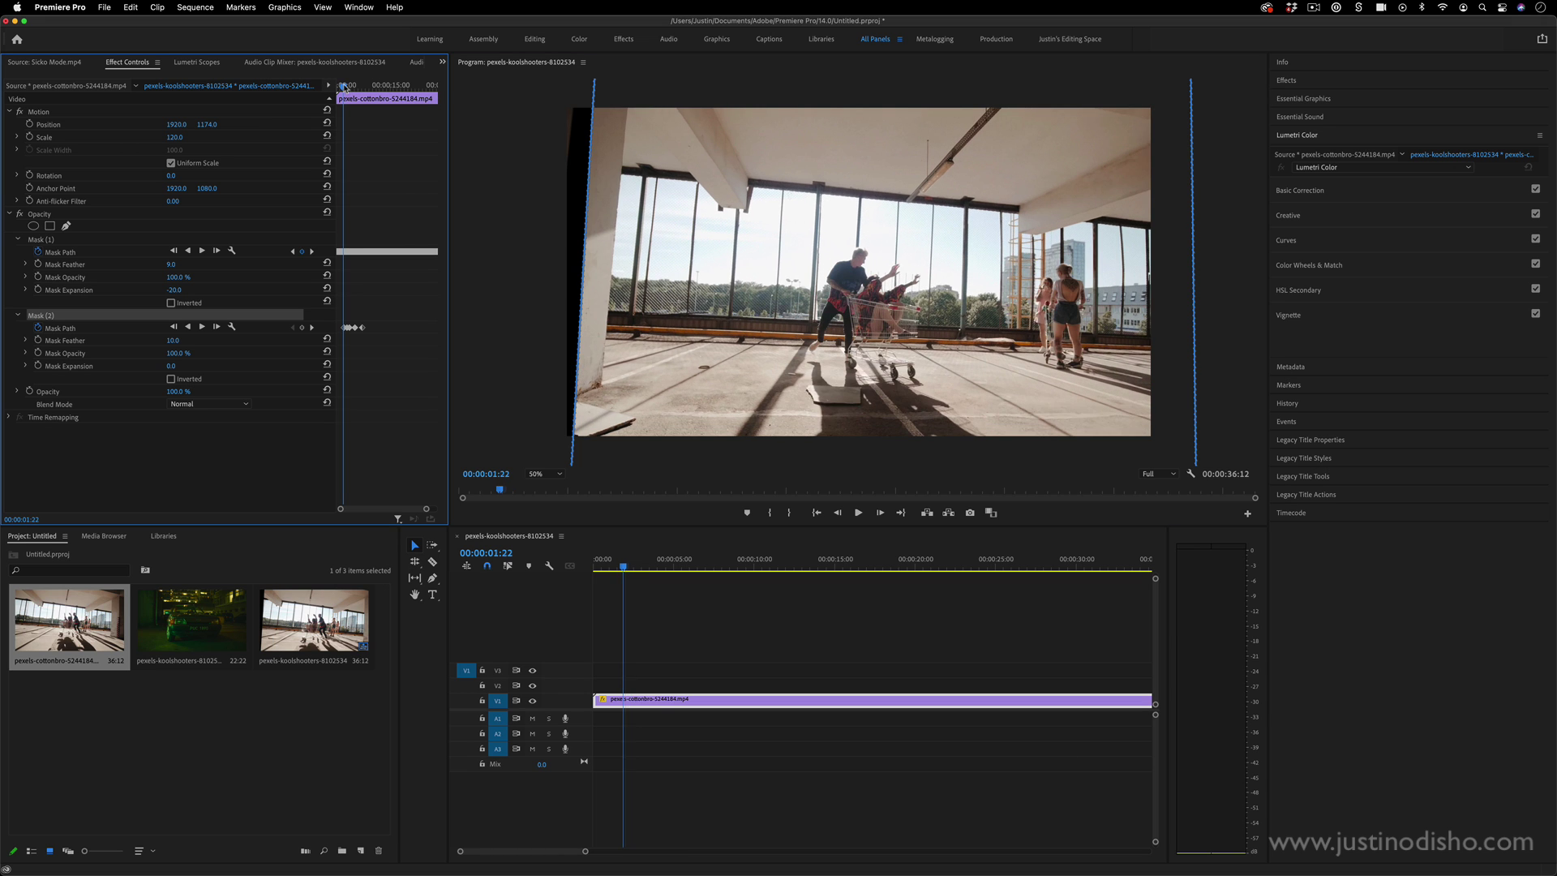
key(shift+Left)
drag(787, 243, 754, 242)
Step: Zoom the keyframe ruler to five seconds and step forward from 00:00:01:06 checking alignment
drag(422, 505, 411, 508)
drag(362, 87, 356, 89)
key(Right)
key(Right)
key(Right)
key(Right)
key(Right)
key(Right)
key(Right)
key(Right)
key(Right)
key(Right)
key(Right)
key(Right)
key(Right)
key(Right)
key(Right)
key(Right)
key(Right)
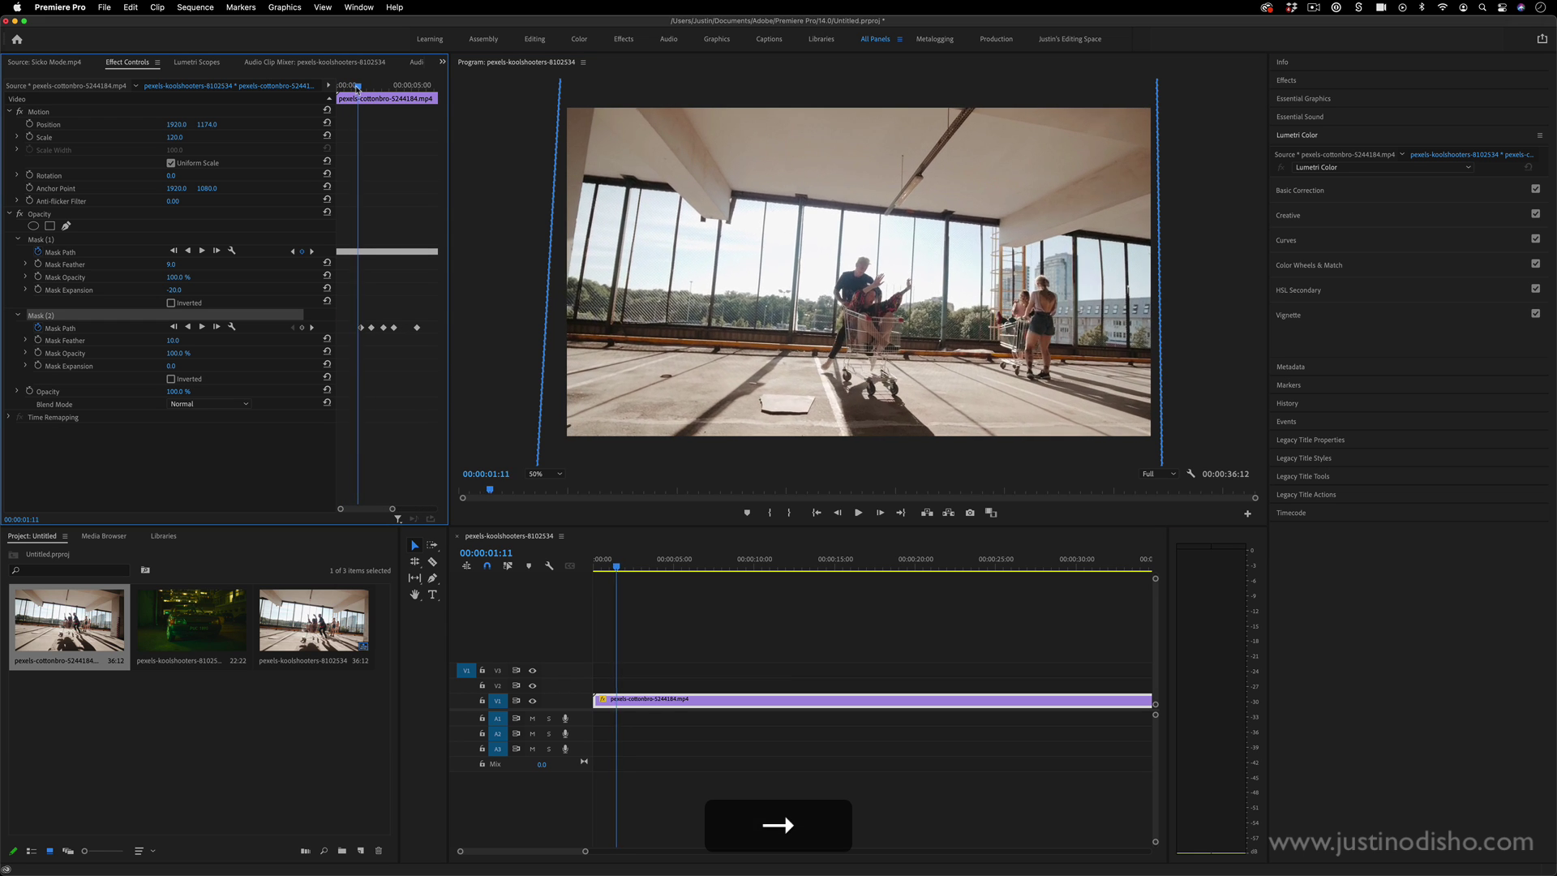
key(Right)
key(Right)
key(Right)
key(Right)
key(Right)
key(Right)
key(Right)
key(Right)
key(Right)
key(Right)
key(Right)
key(Right)
key(Right)
key(Right)
key(Right)
key(Right)
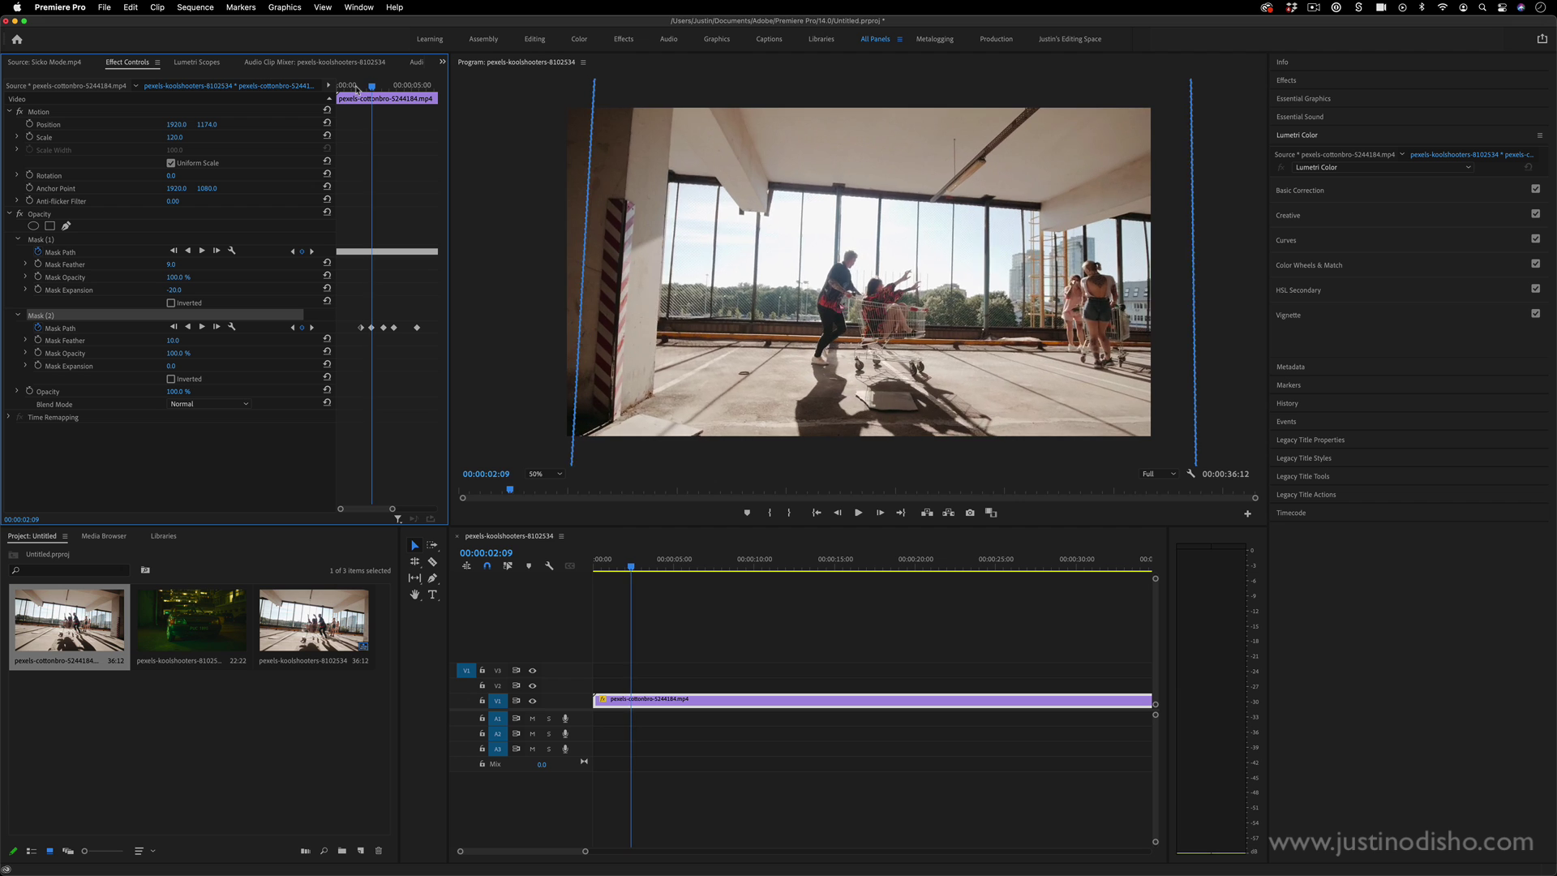
key(Right)
key(Right)
key(Right)
key(Right)
key(Right)
key(Right)
key(Right)
key(Right)
key(Right)
key(Right)
key(Right)
key(Right)
key(Right)
key(Right)
key(Right)
key(Right)
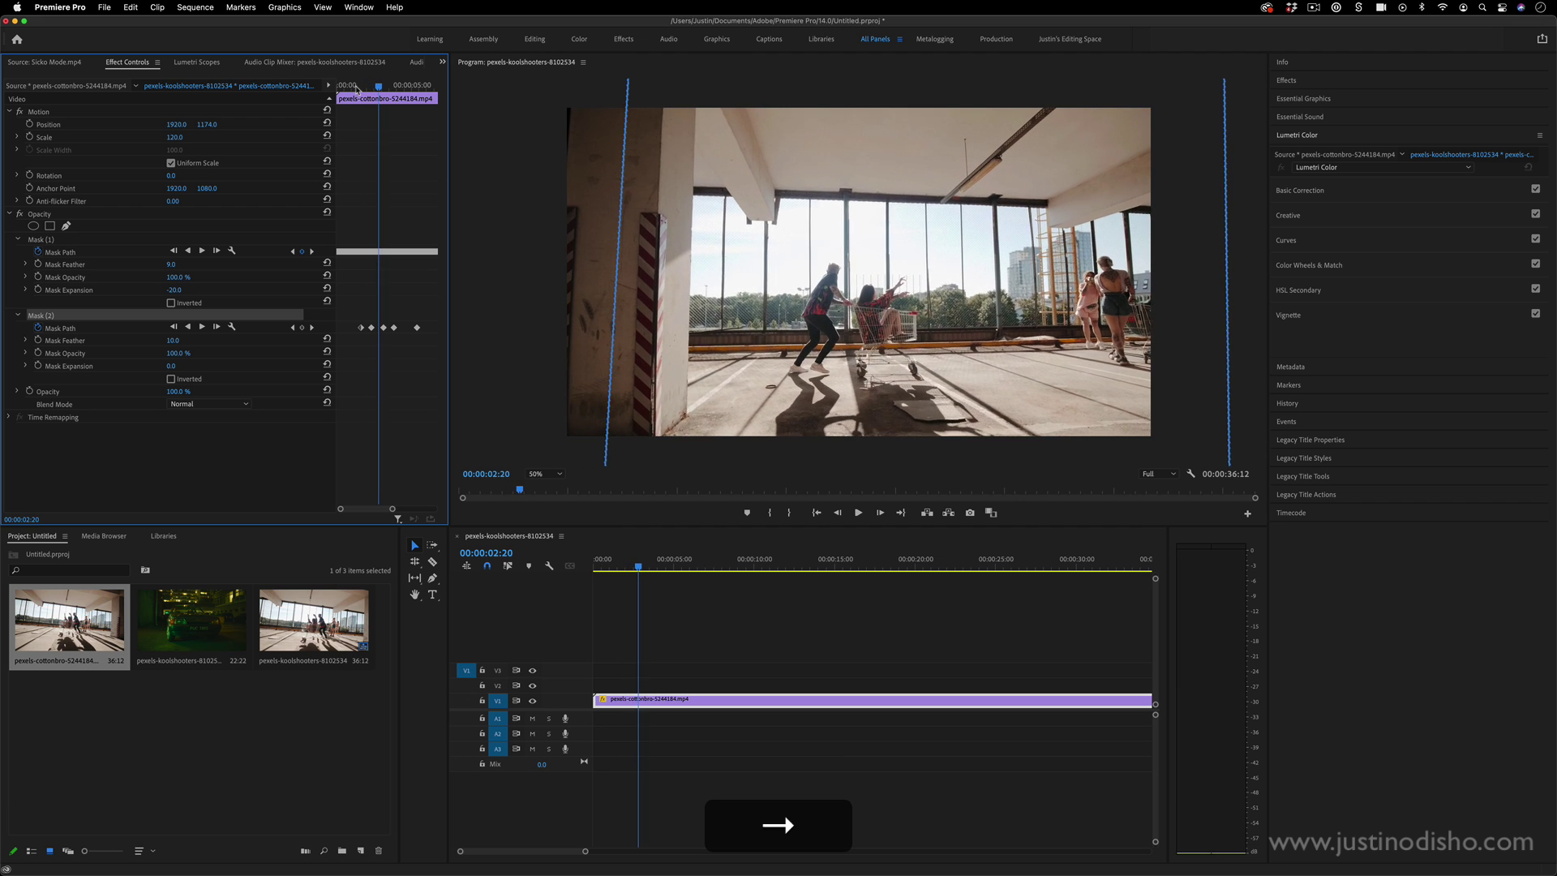
key(Right)
key(Right)
key(Right)
key(Right)
key(Right)
key(Right)
key(Right)
key(Right)
key(Right)
key(Right)
key(Right)
key(Right)
key(Right)
key(Right)
key(Right)
key(Right)
key(Right)
key(Right)
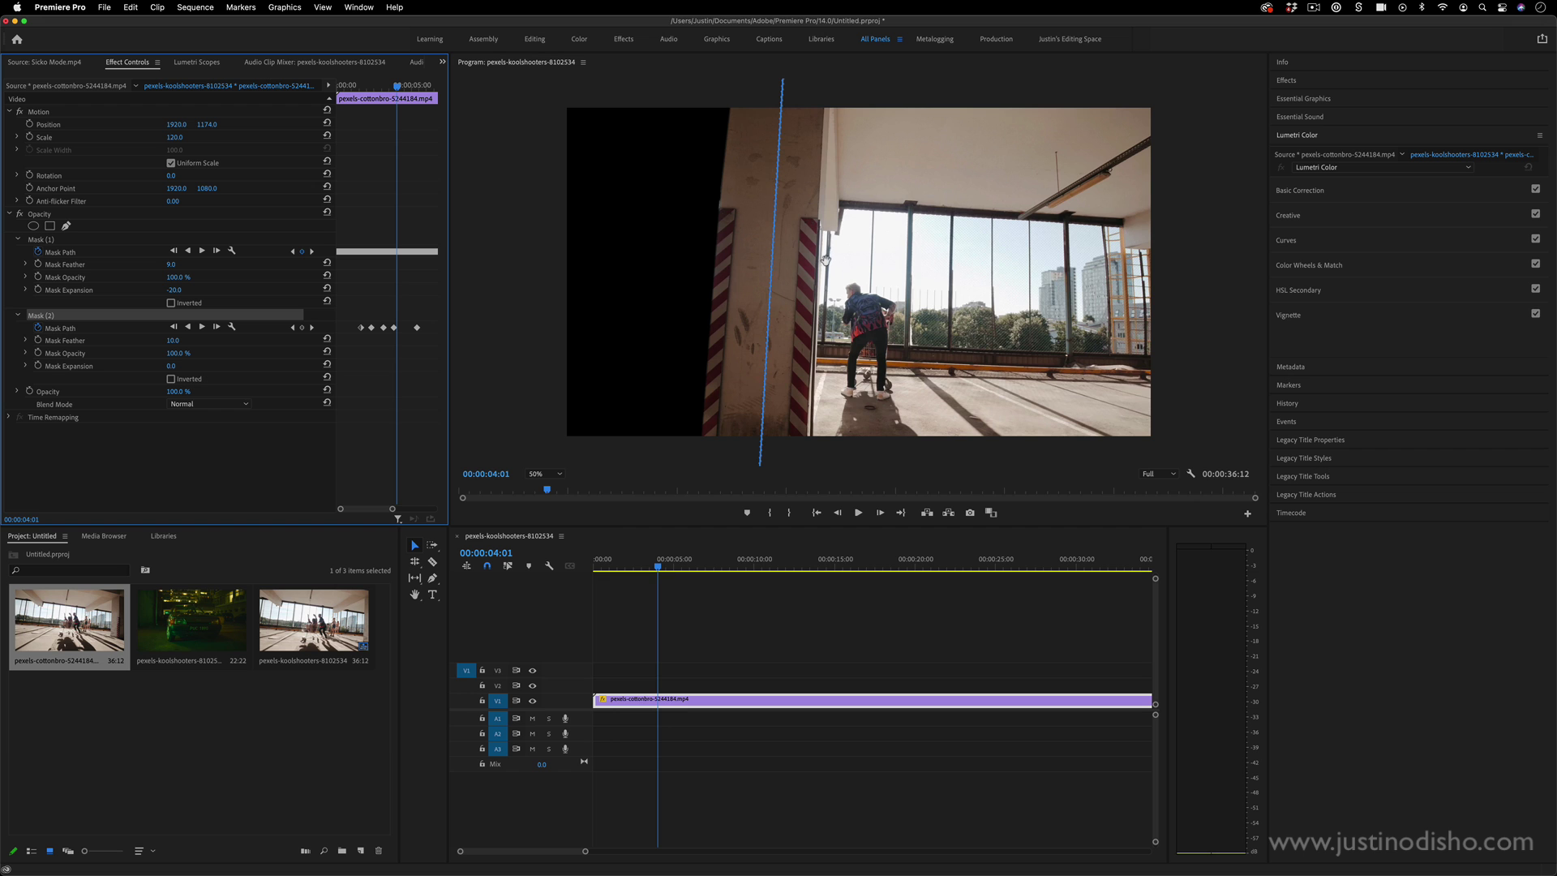
key(Right)
key(Right)
key(Right)
key(Right)
key(Right)
key(Right)
key(Right)
key(Right)
key(Right)
key(Right)
key(Right)
key(Right)
key(Right)
key(Right)
key(Right)
key(Right)
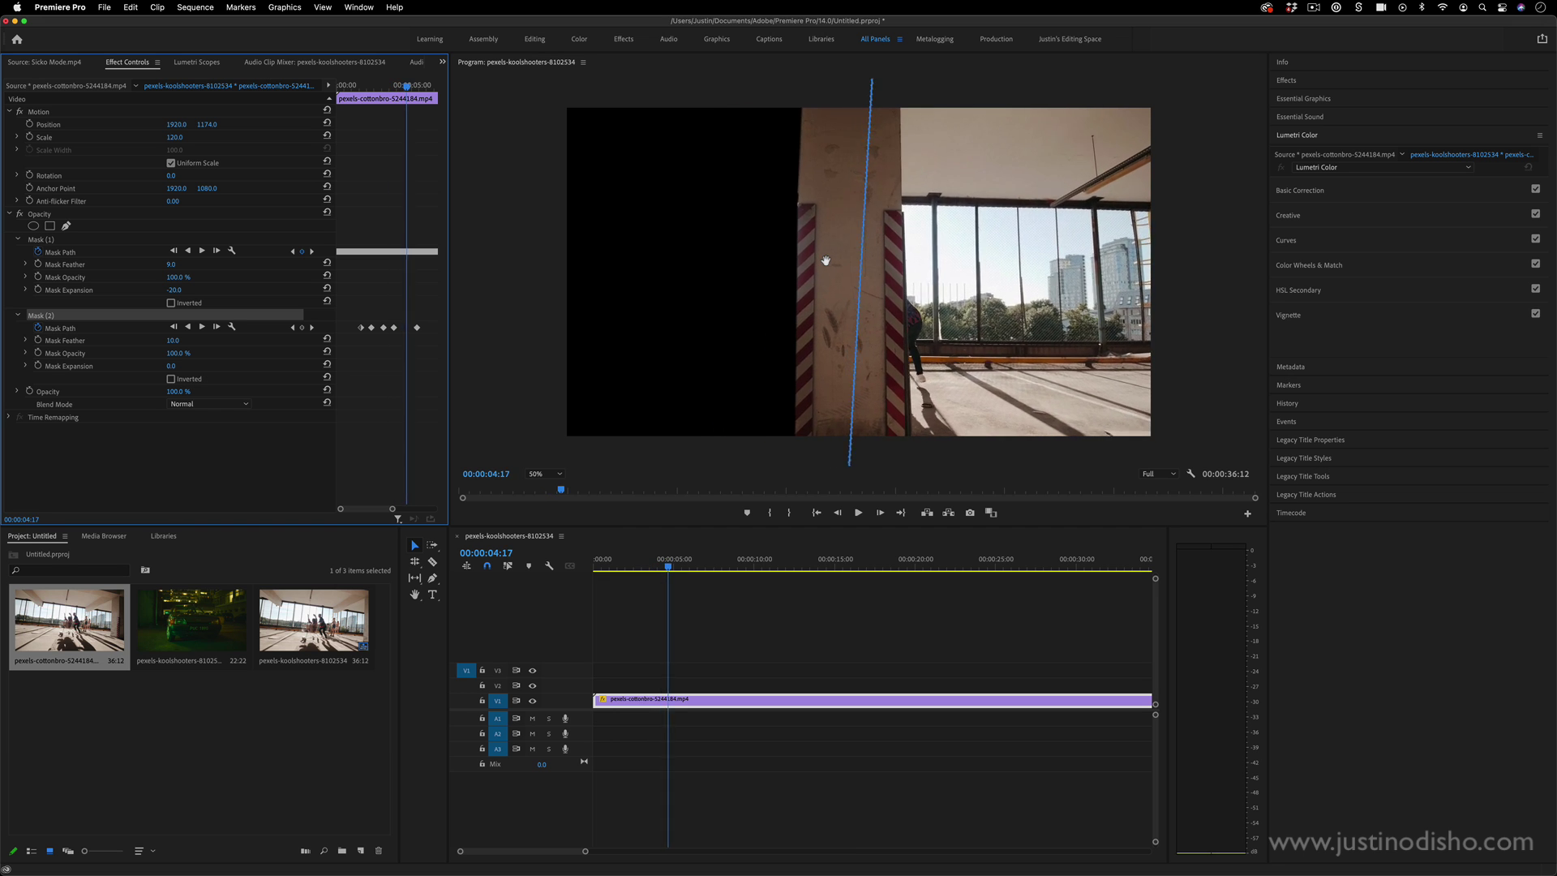
key(Right)
key(Right)
key(Right)
key(Right)
key(Right)
key(Right)
key(Right)
key(Right)
key(Right)
key(Right)
key(Right)
key(Right)
key(Right)
key(Right)
key(Right)
key(Right)
key(Right)
key(Right)
key(Right)
key(Right)
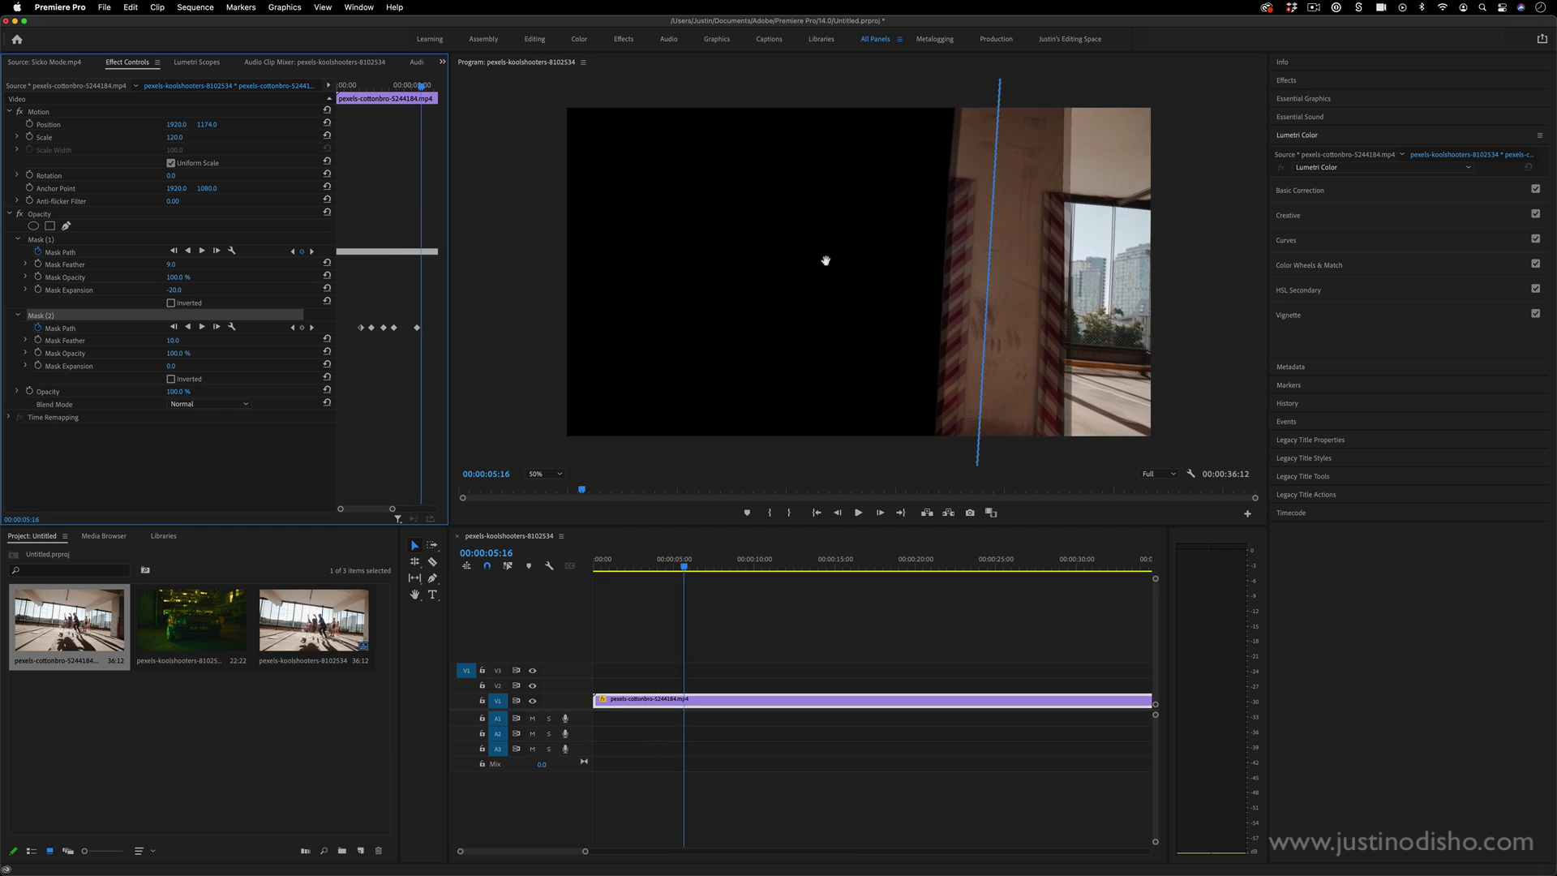
key(Right)
key(Right)
key(Right)
key(Right)
key(Right)
key(Right)
key(Right)
key(Right)
key(Right)
key(Right)
key(Right)
key(Right)
key(Right)
key(Right)
key(Right)
key(Right)
key(Right)
key(Right)
key(Right)
key(Right)
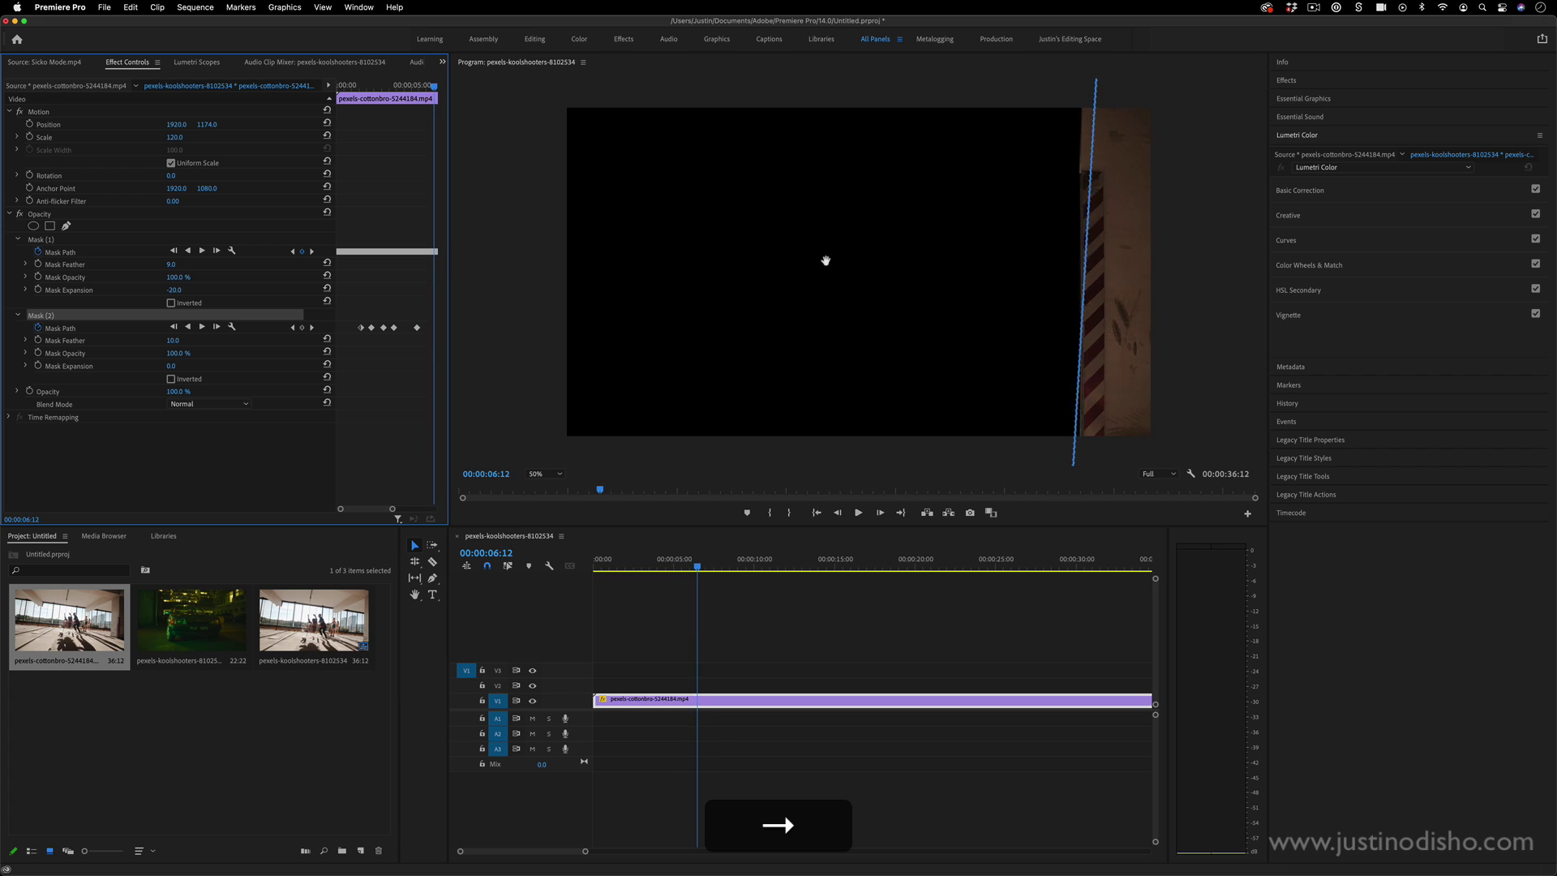
key(Right)
key(Right)
key(Right)
key(Right)
key(Right)
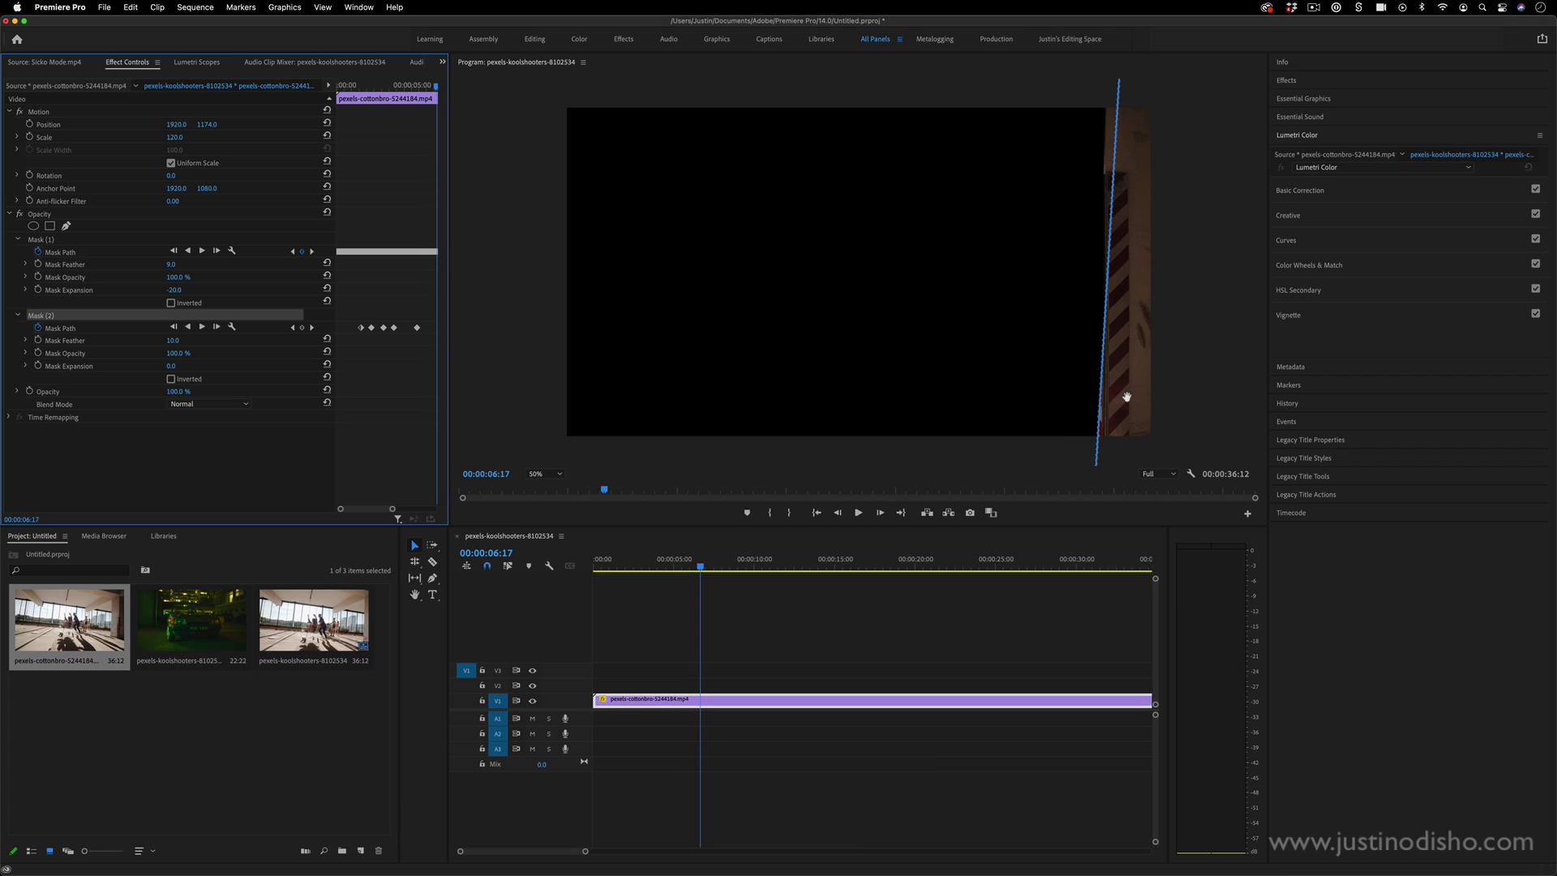
Step: Nudge the mask edge right onto the pillar and step back and forth to review
drag(1127, 397, 1151, 372)
click(702, 569)
key(Right)
key(Right)
key(Right)
key(Right)
key(Right)
key(Right)
key(Right)
key(Right)
key(Right)
key(Right)
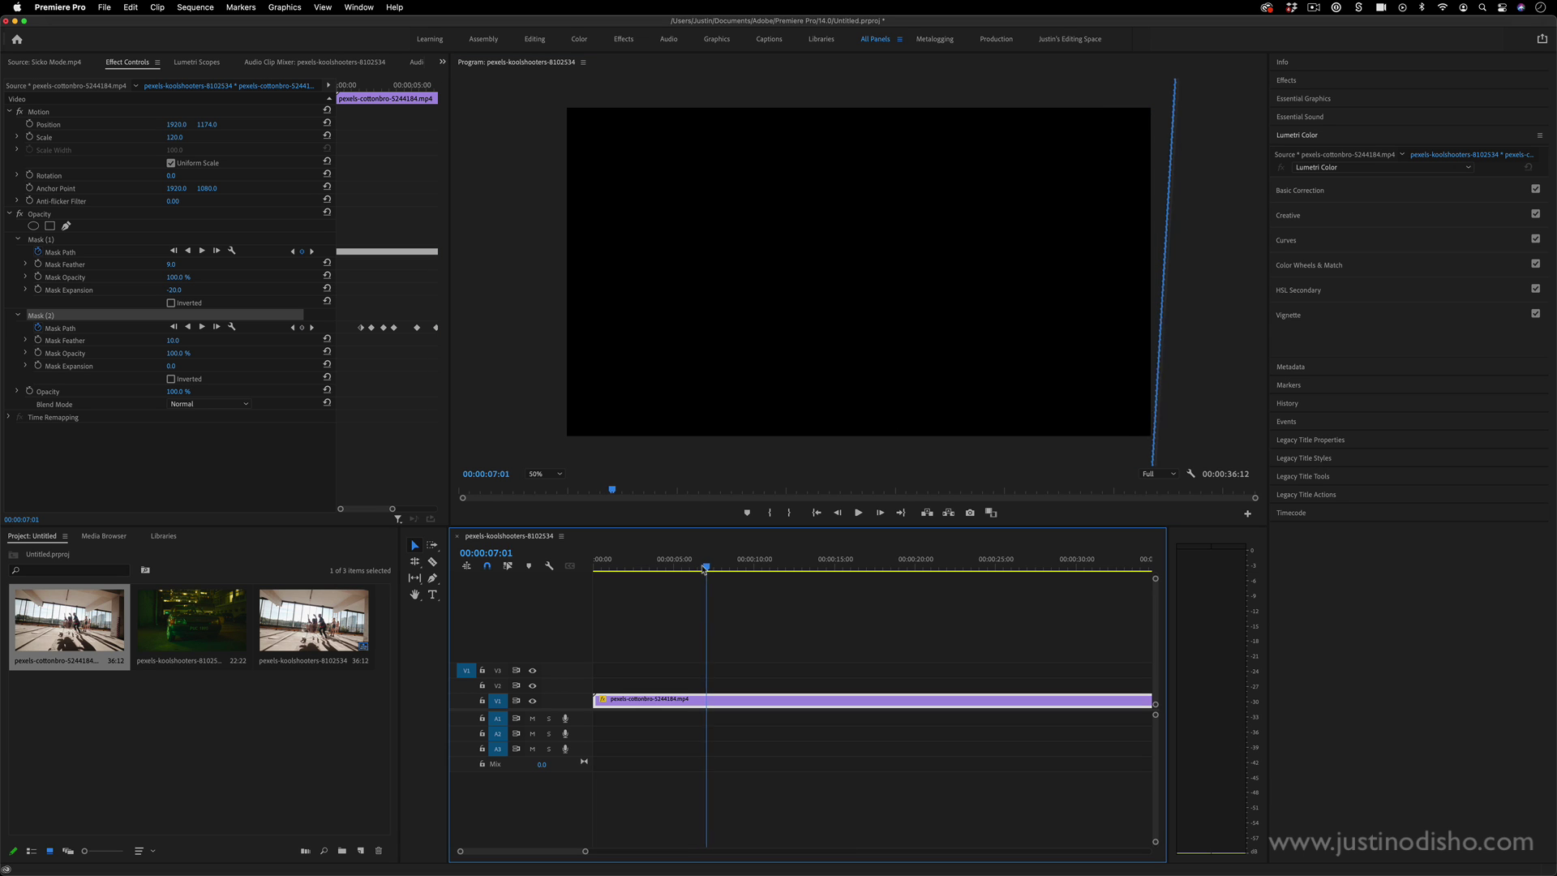
key(Left)
key(Left)
key(Left)
key(Left)
key(Left)
key(Left)
key(Left)
key(Left)
key(Left)
key(Left)
key(Left)
key(Left)
key(Left)
key(Left)
key(Left)
key(Left)
key(Left)
key(Left)
key(Left)
key(Left)
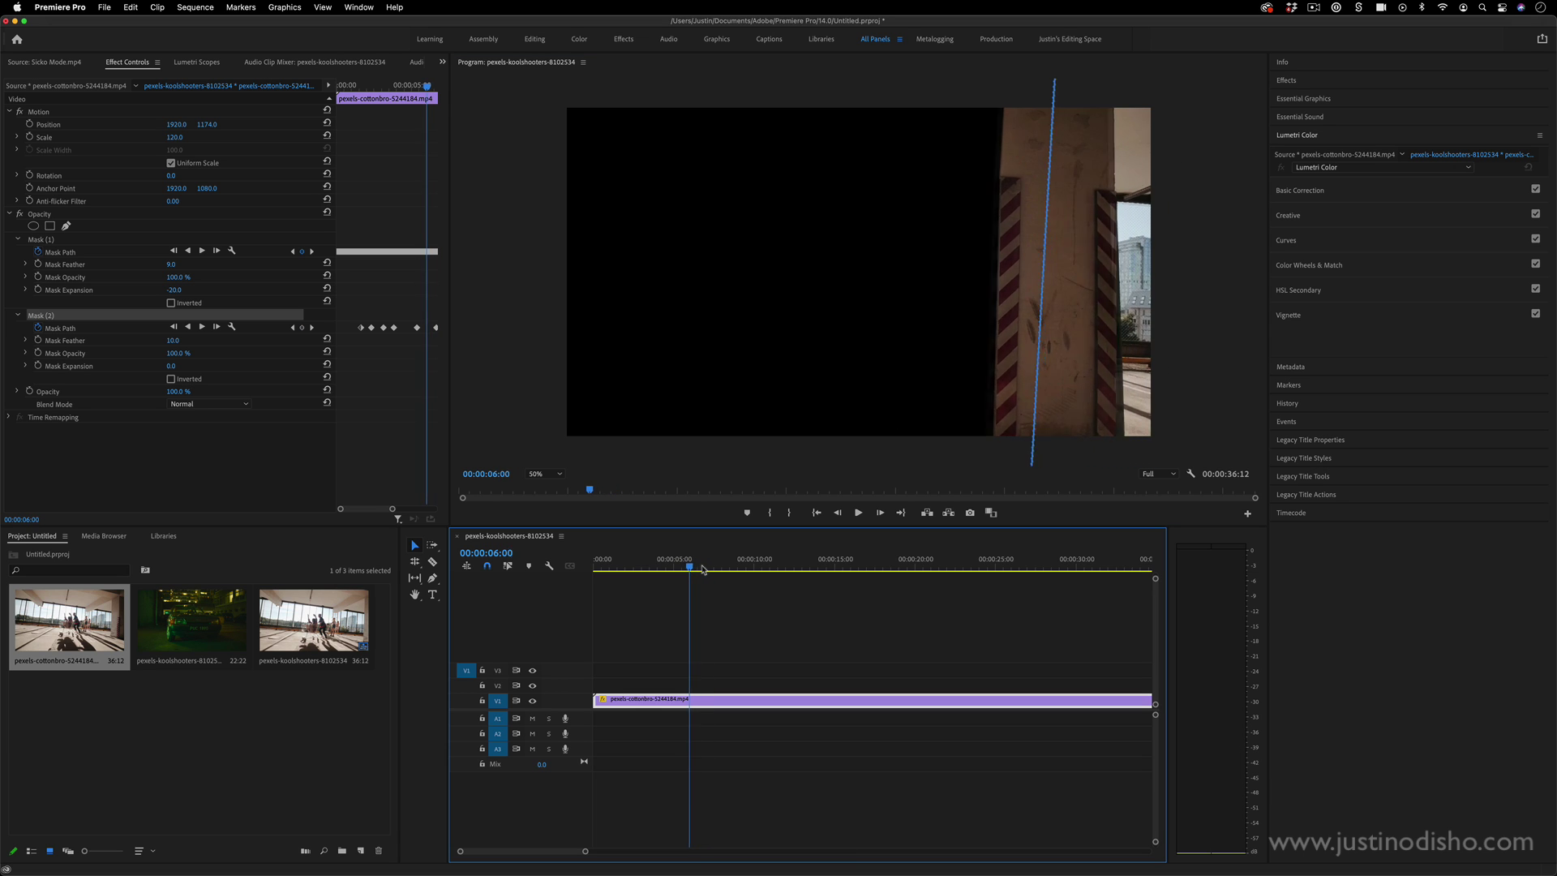
key(Left)
key(Left)
key(Left)
key(Left)
key(Left)
key(Left)
key(Left)
key(Left)
key(Left)
key(Left)
key(Left)
key(Left)
key(Left)
key(Left)
key(Left)
key(Left)
key(Left)
key(Left)
key(Left)
key(Left)
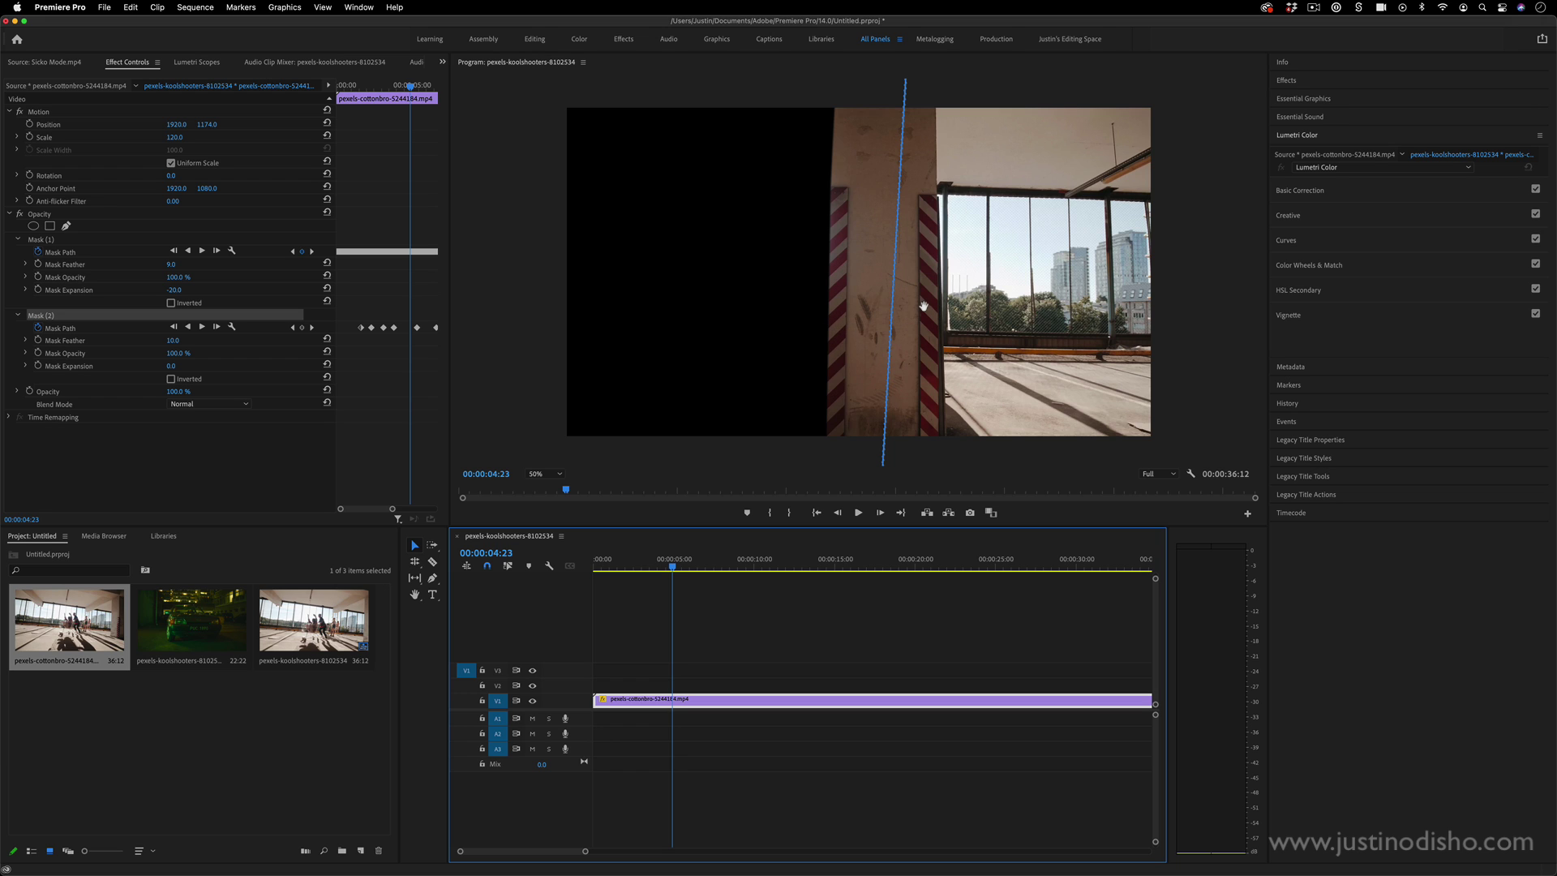
click(53, 240)
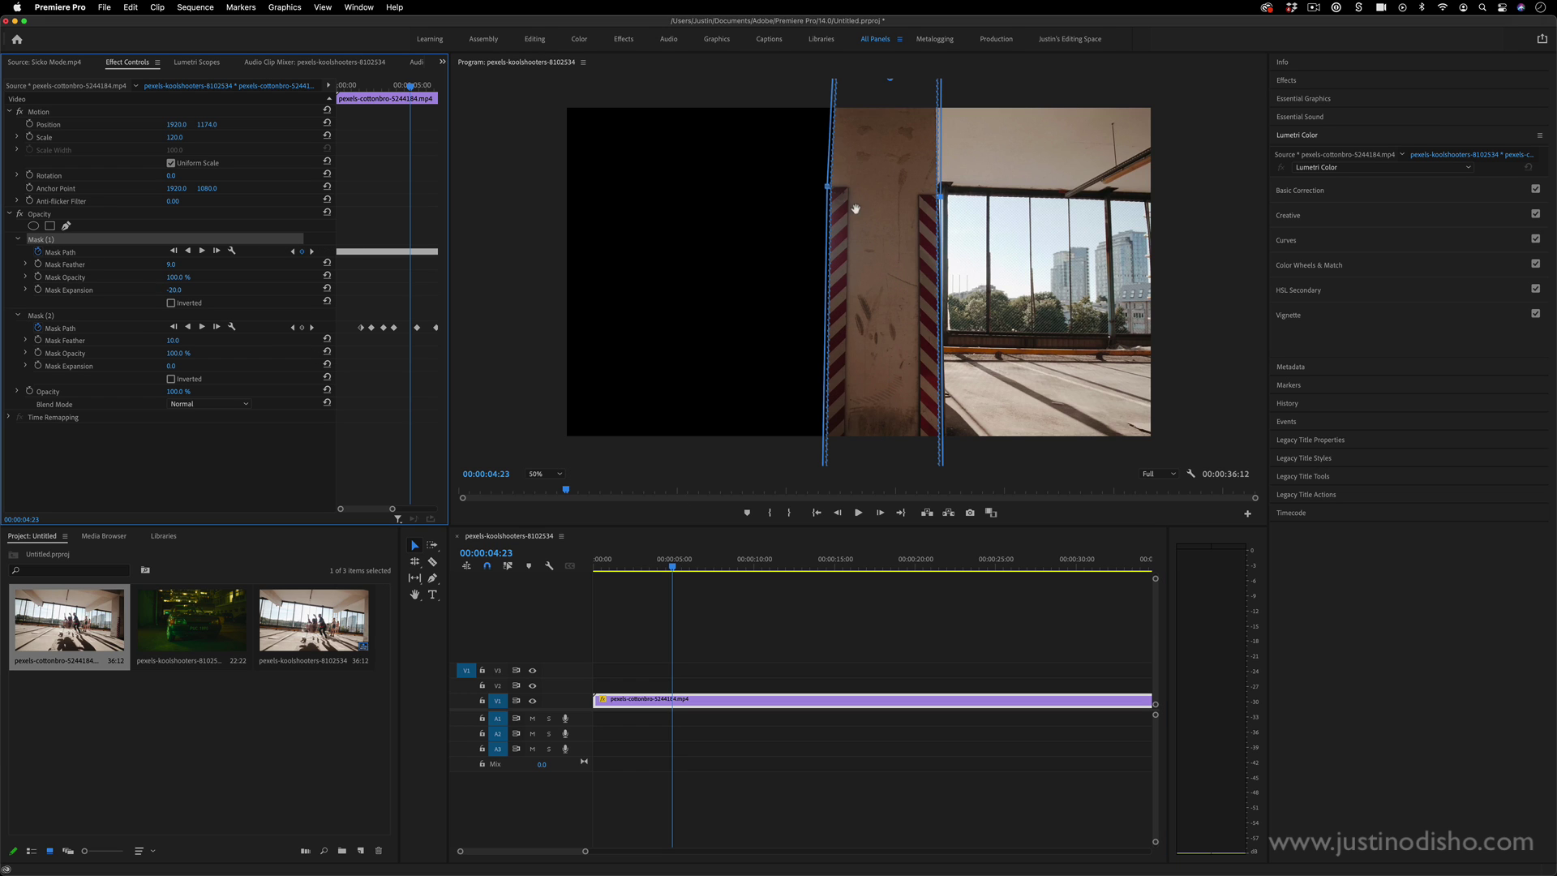
click(19, 215)
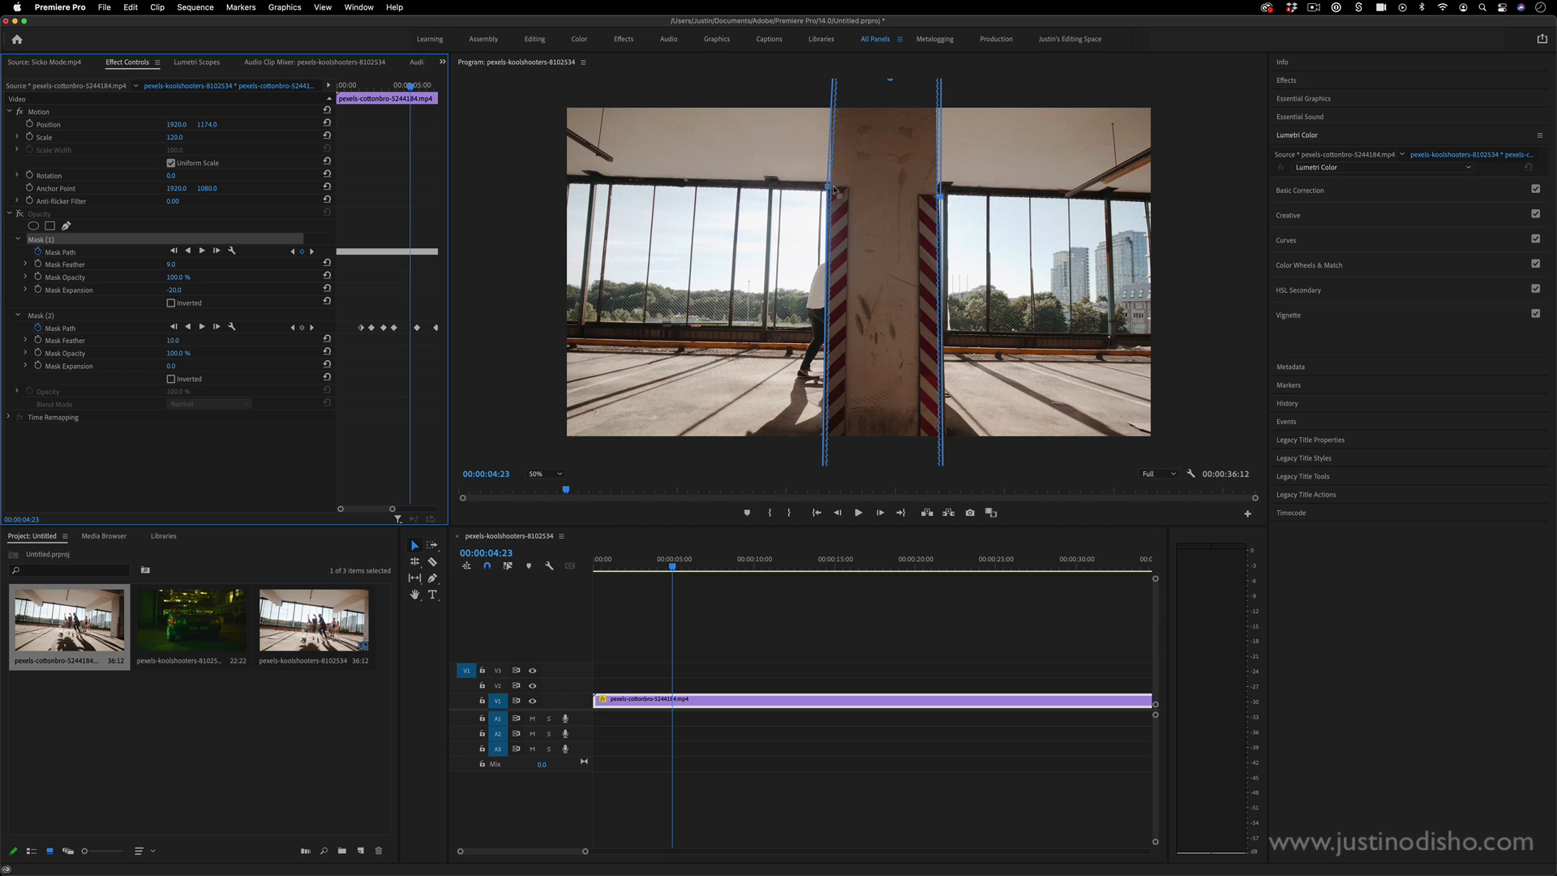
click(20, 215)
drag(673, 566, 655, 570)
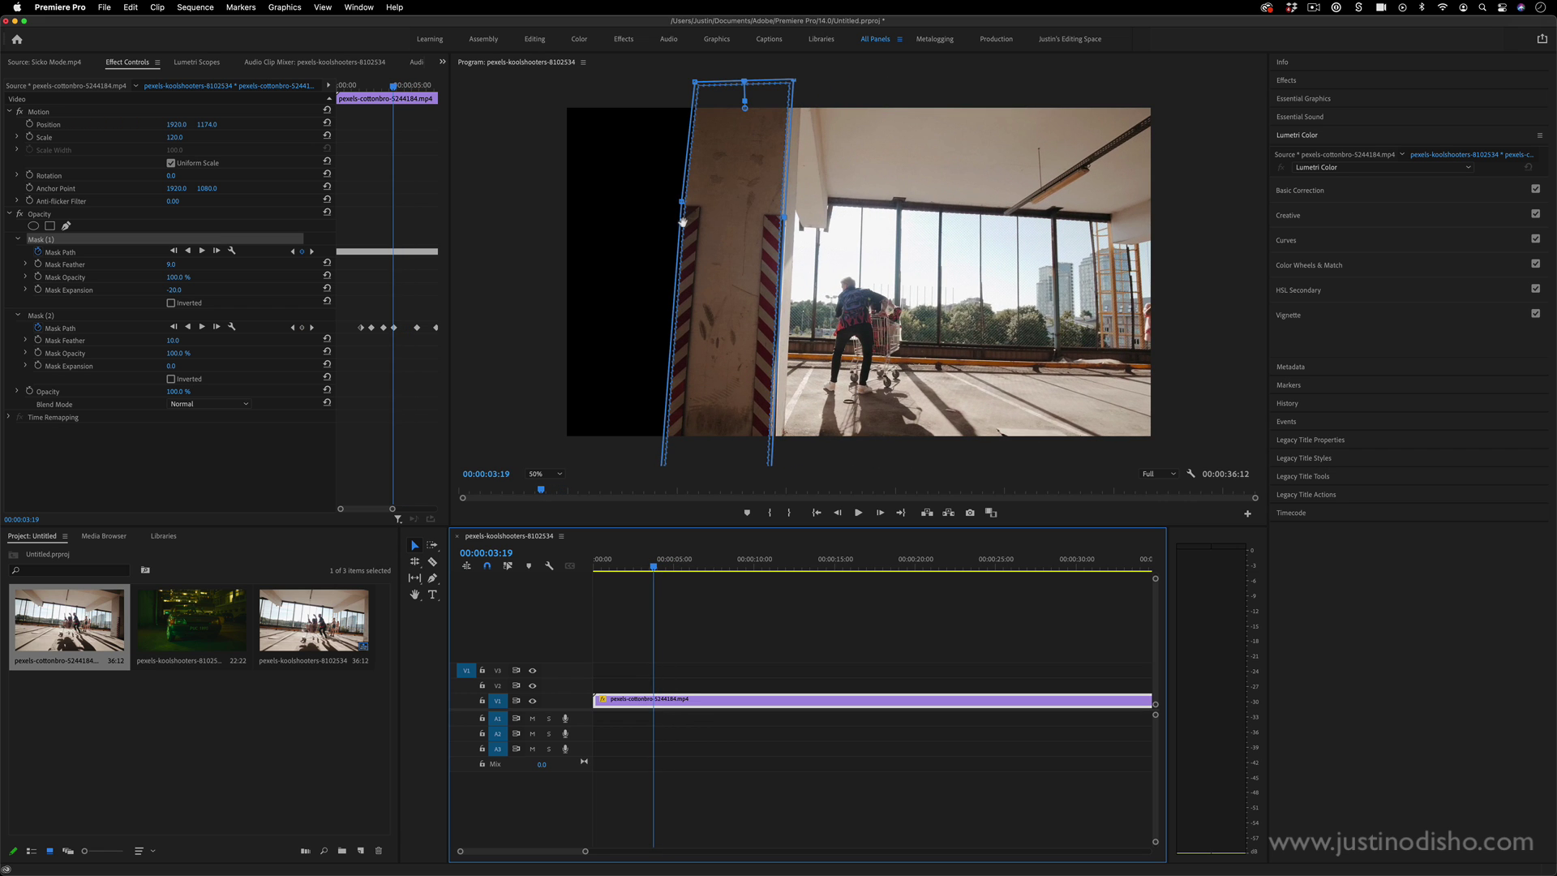
click(94, 437)
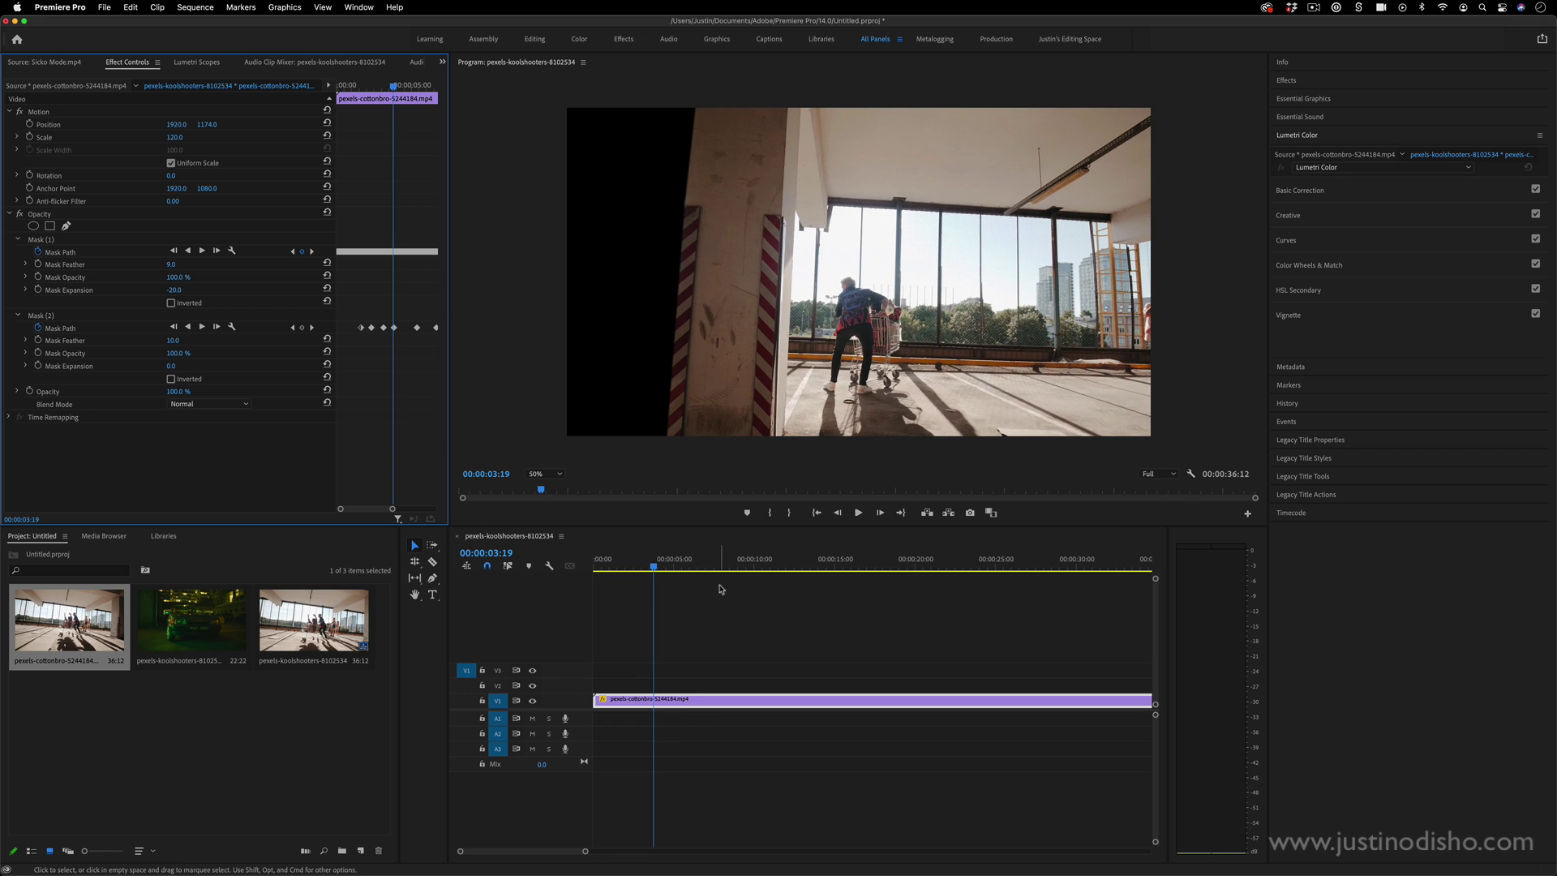
click(679, 674)
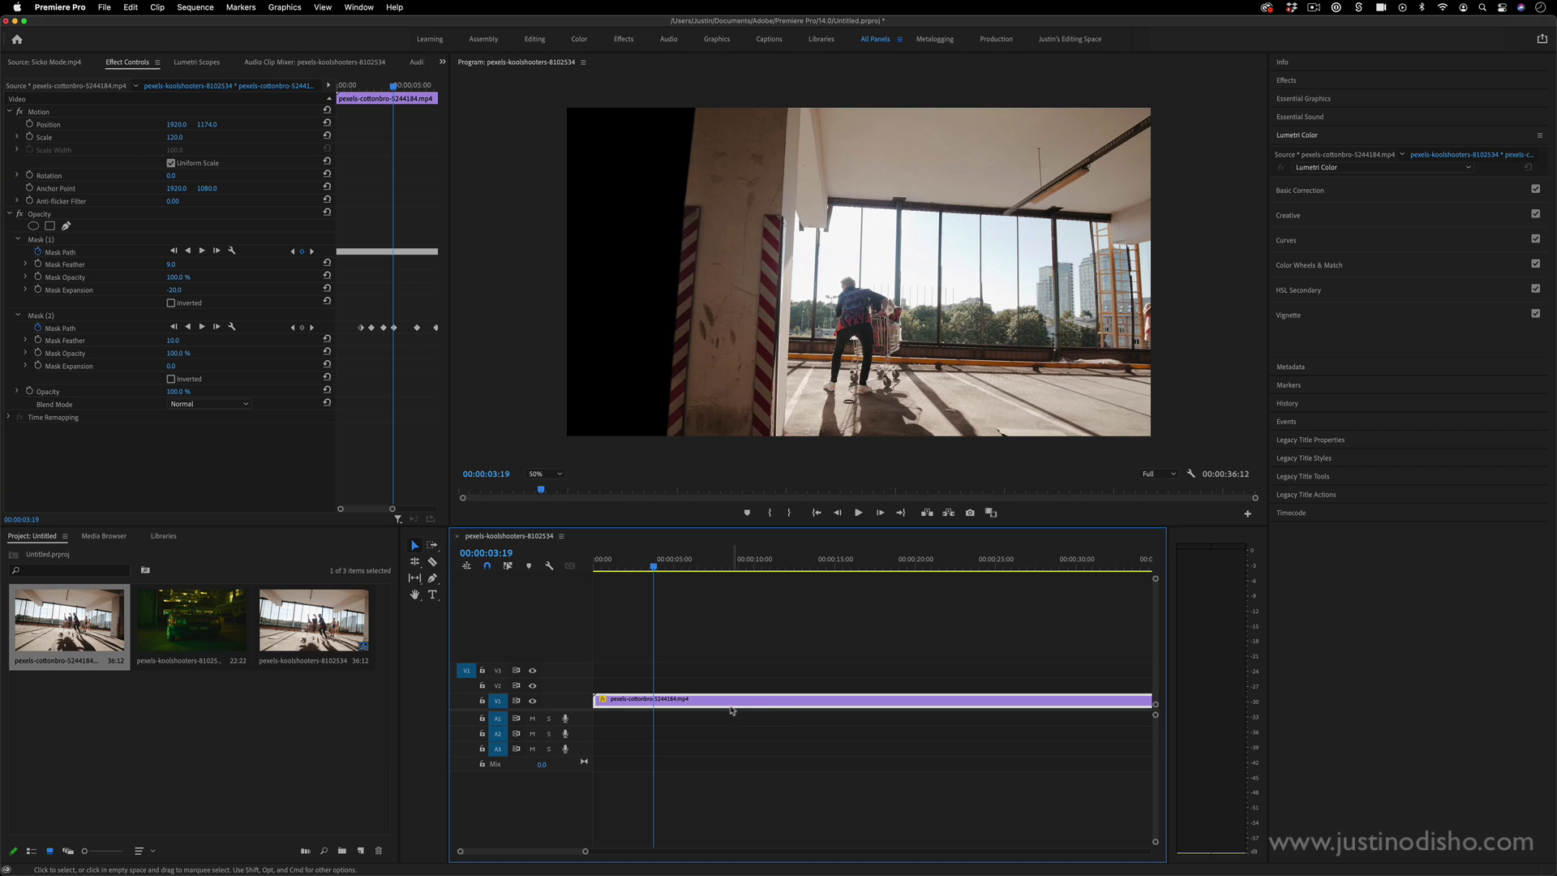
Step: Raise the pillar clip to V2, drop the koolshooters car clip on V1, and preview
drag(726, 704, 729, 685)
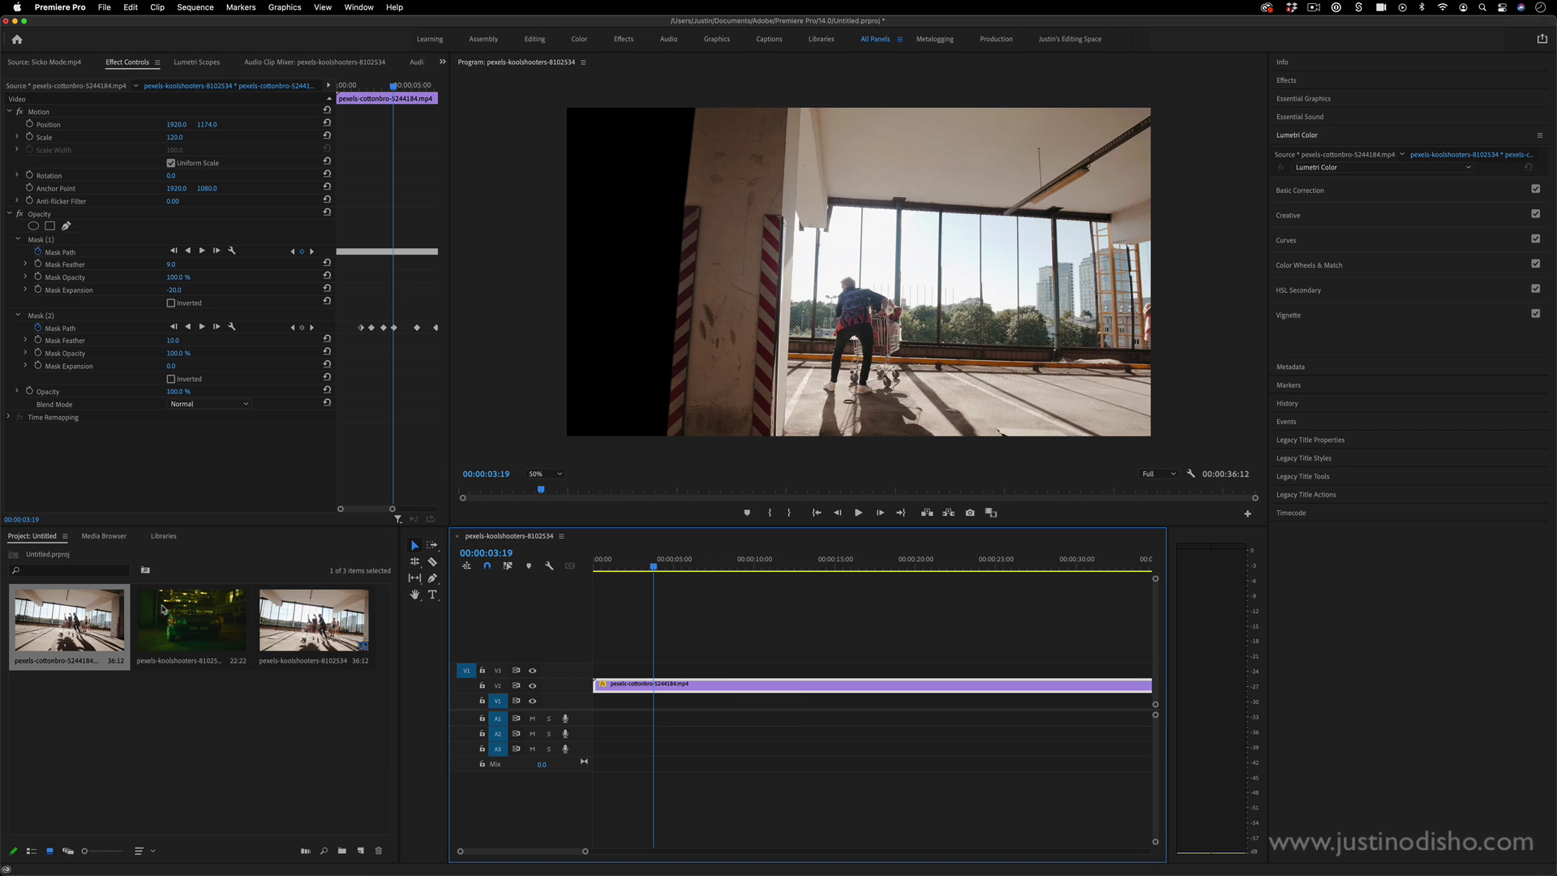
drag(182, 617, 608, 699)
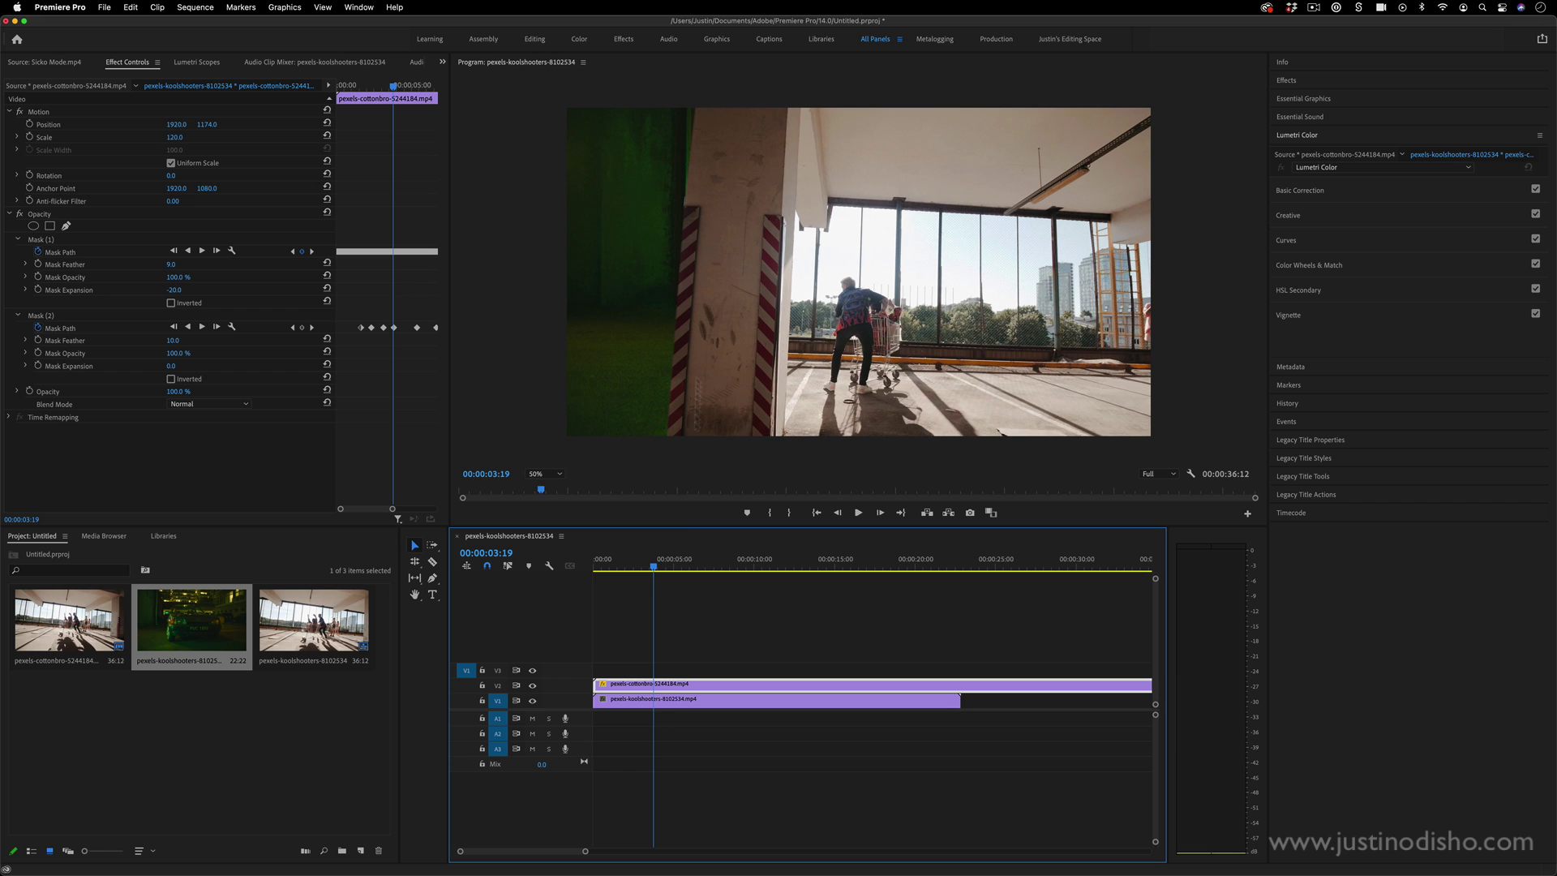
drag(653, 565, 707, 576)
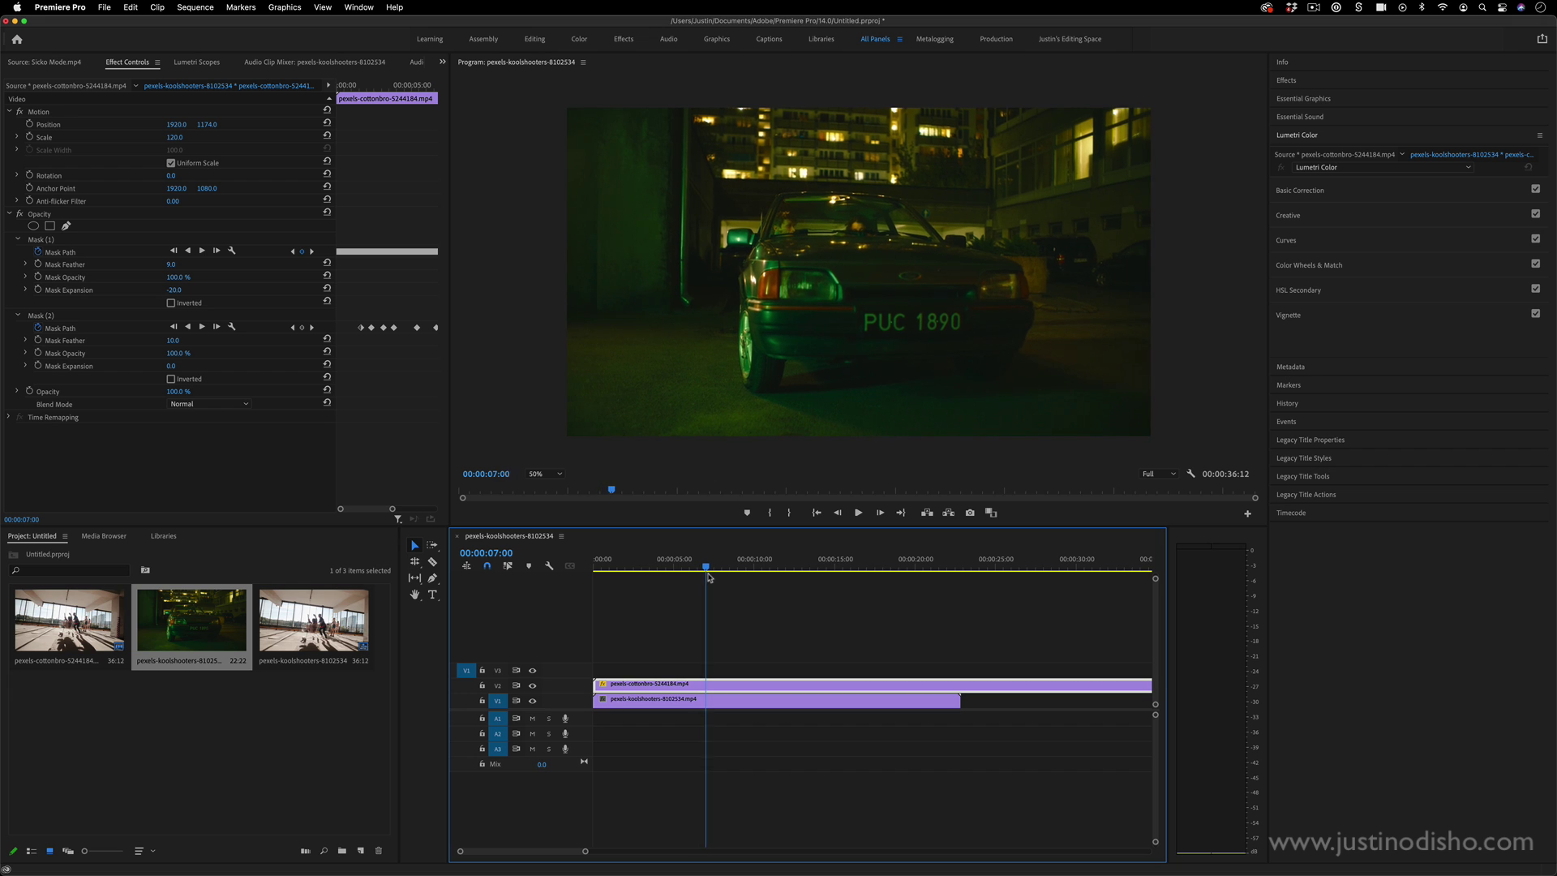
Step: Razor the V2 pillar clip at the playhead, delete its right piece, and play from the start
key(c)
click(710, 684)
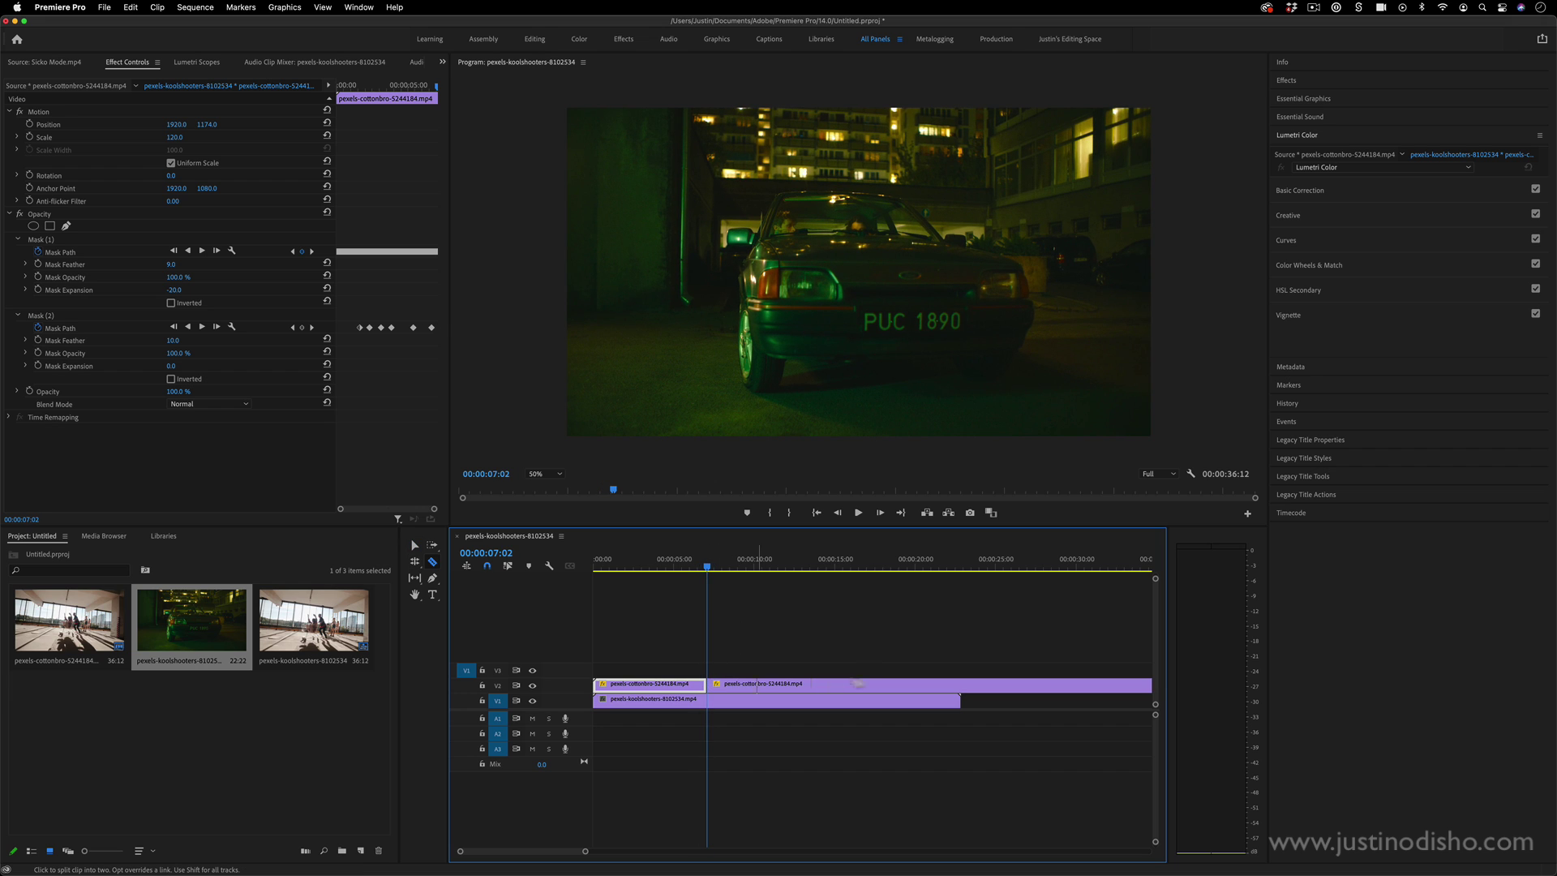
key(v)
click(764, 684)
key(BackSpace)
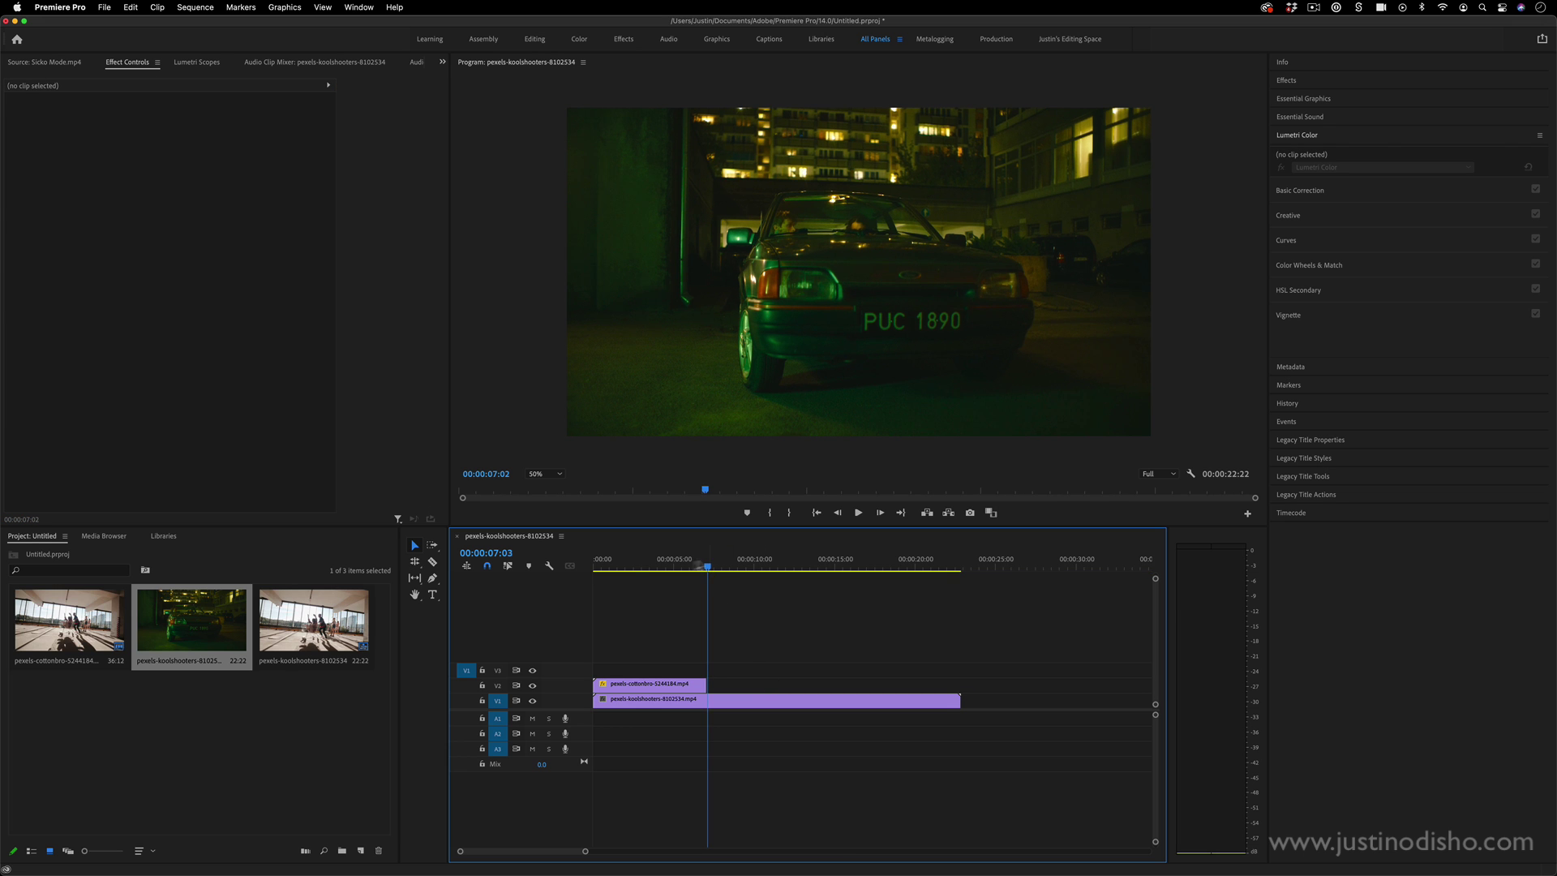
drag(707, 565, 449, 580)
key(space)
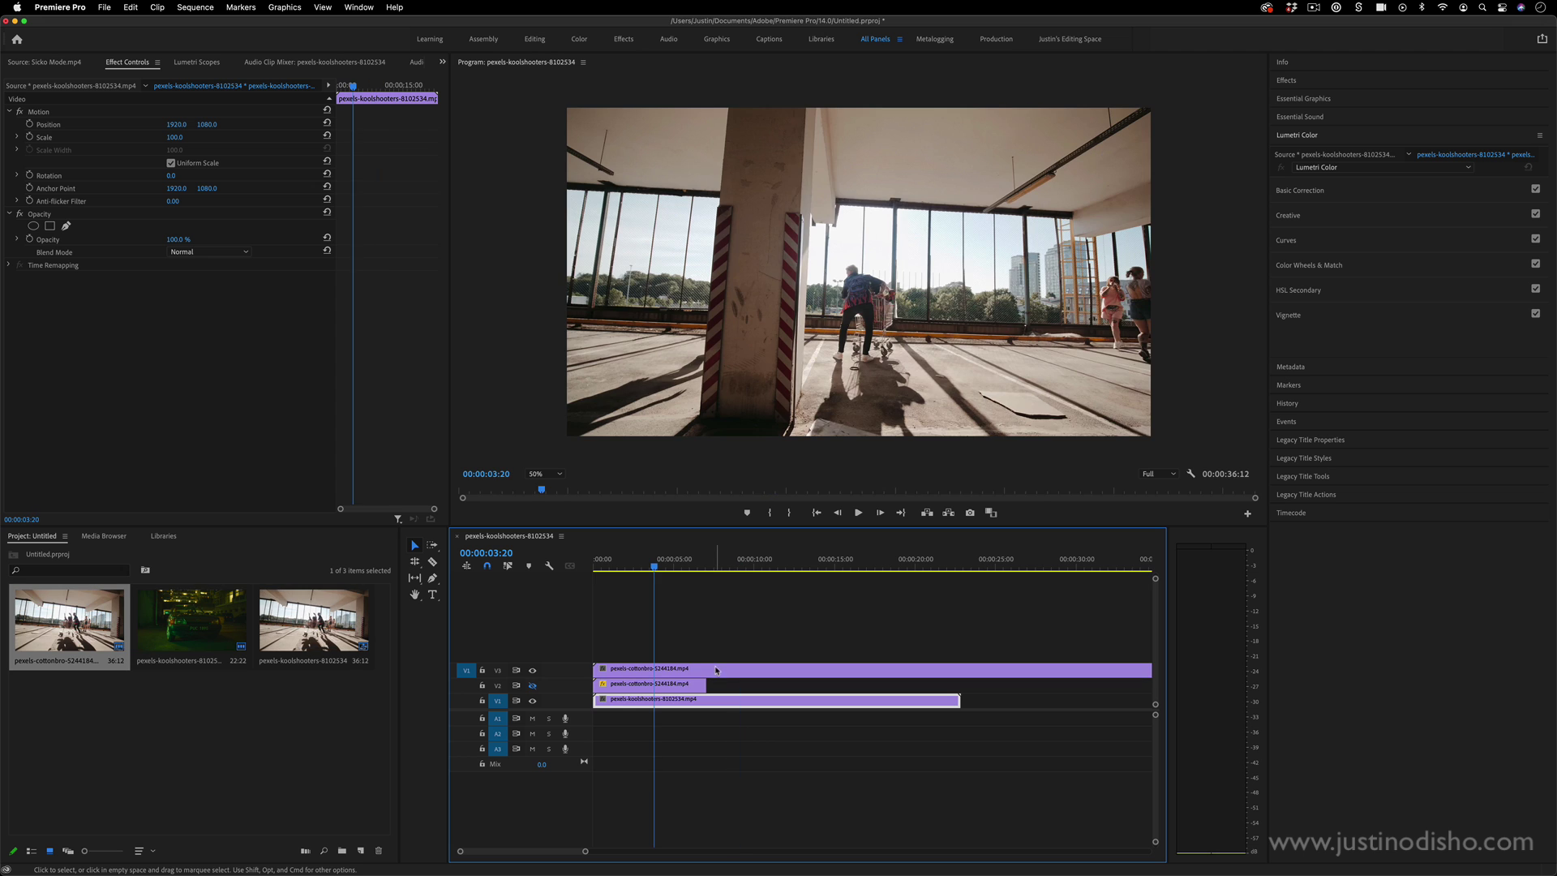
Step: Select the V3 pillar clip and cue the playhead to where the wipe begins
click(717, 671)
drag(661, 572, 625, 565)
key(space)
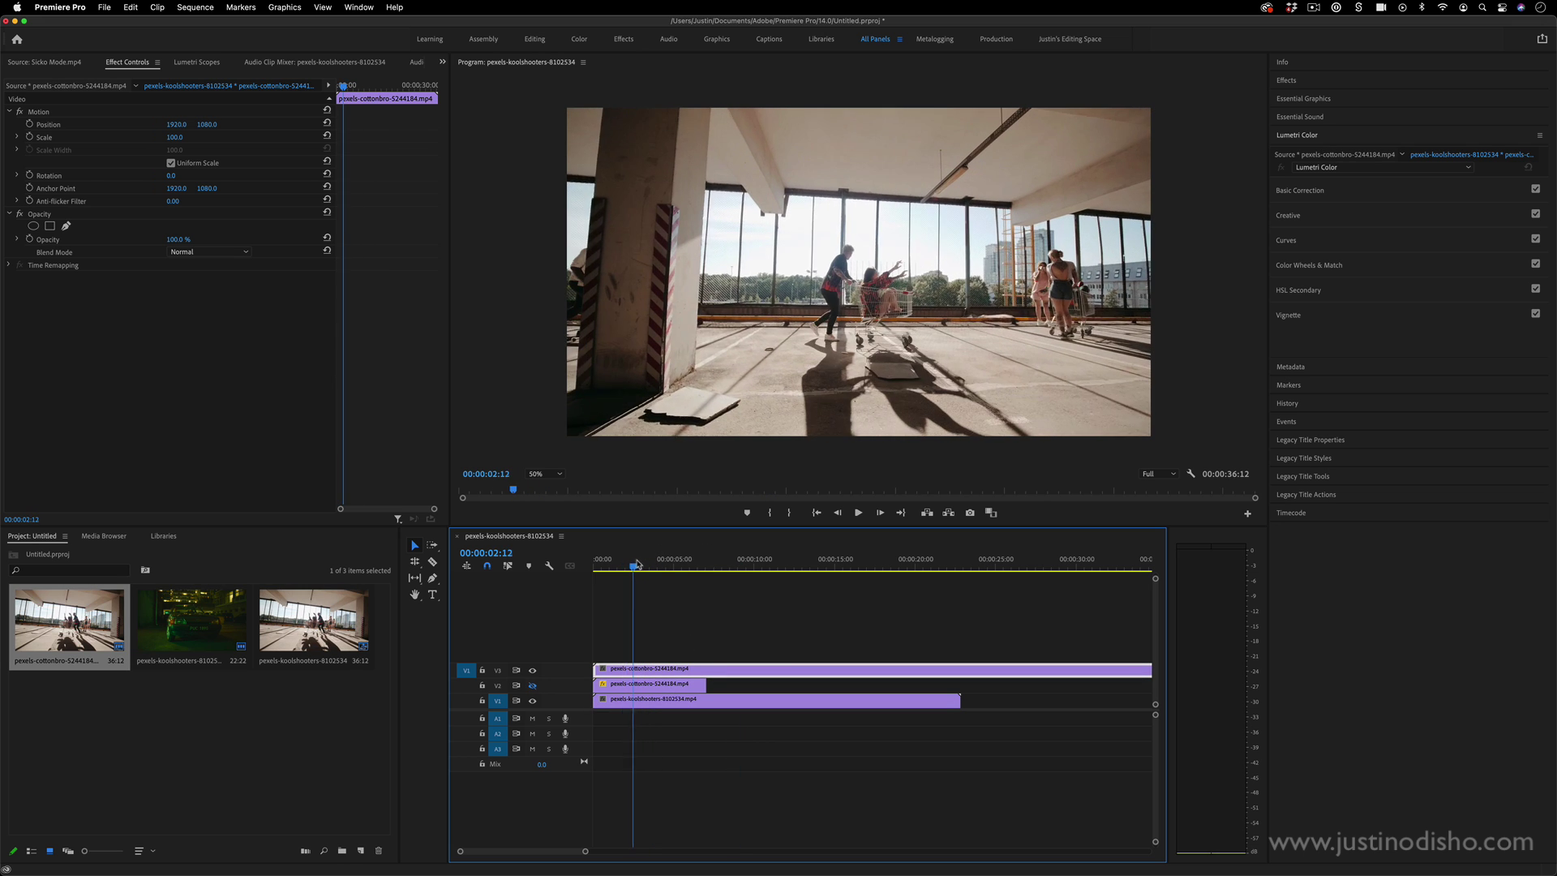
Step: Draw a freehand mask along the pillar's left edge and set its first Mask Path keyframe
click(50, 227)
drag(697, 139, 582, 540)
drag(758, 171, 1297, 41)
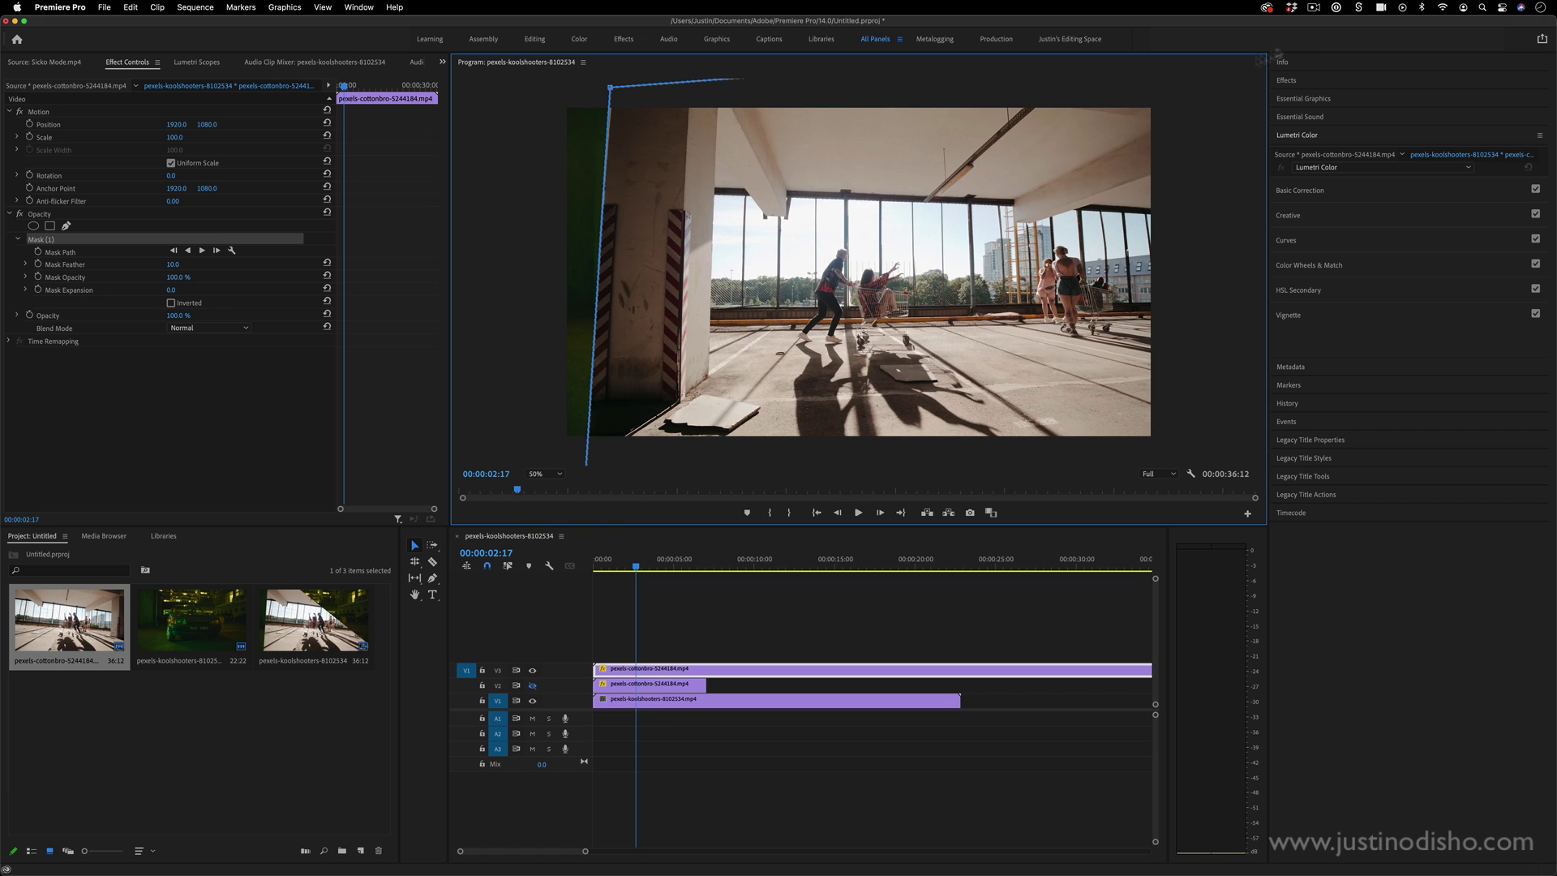
click(38, 253)
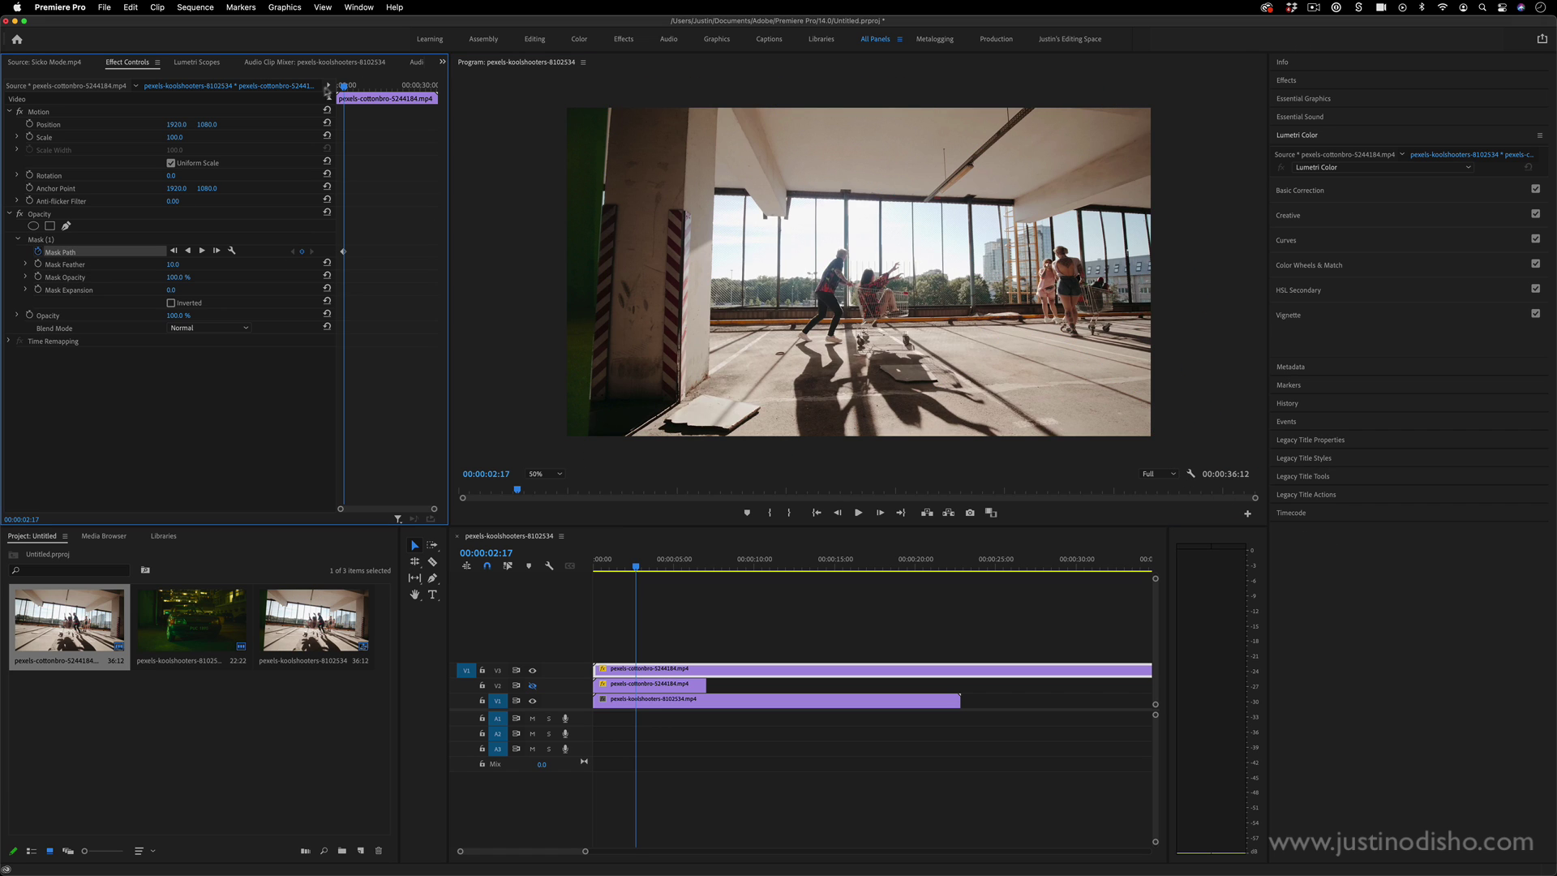
key(Right)
key(Right)
key(Right)
key(Right)
key(Right)
key(Right)
key(Right)
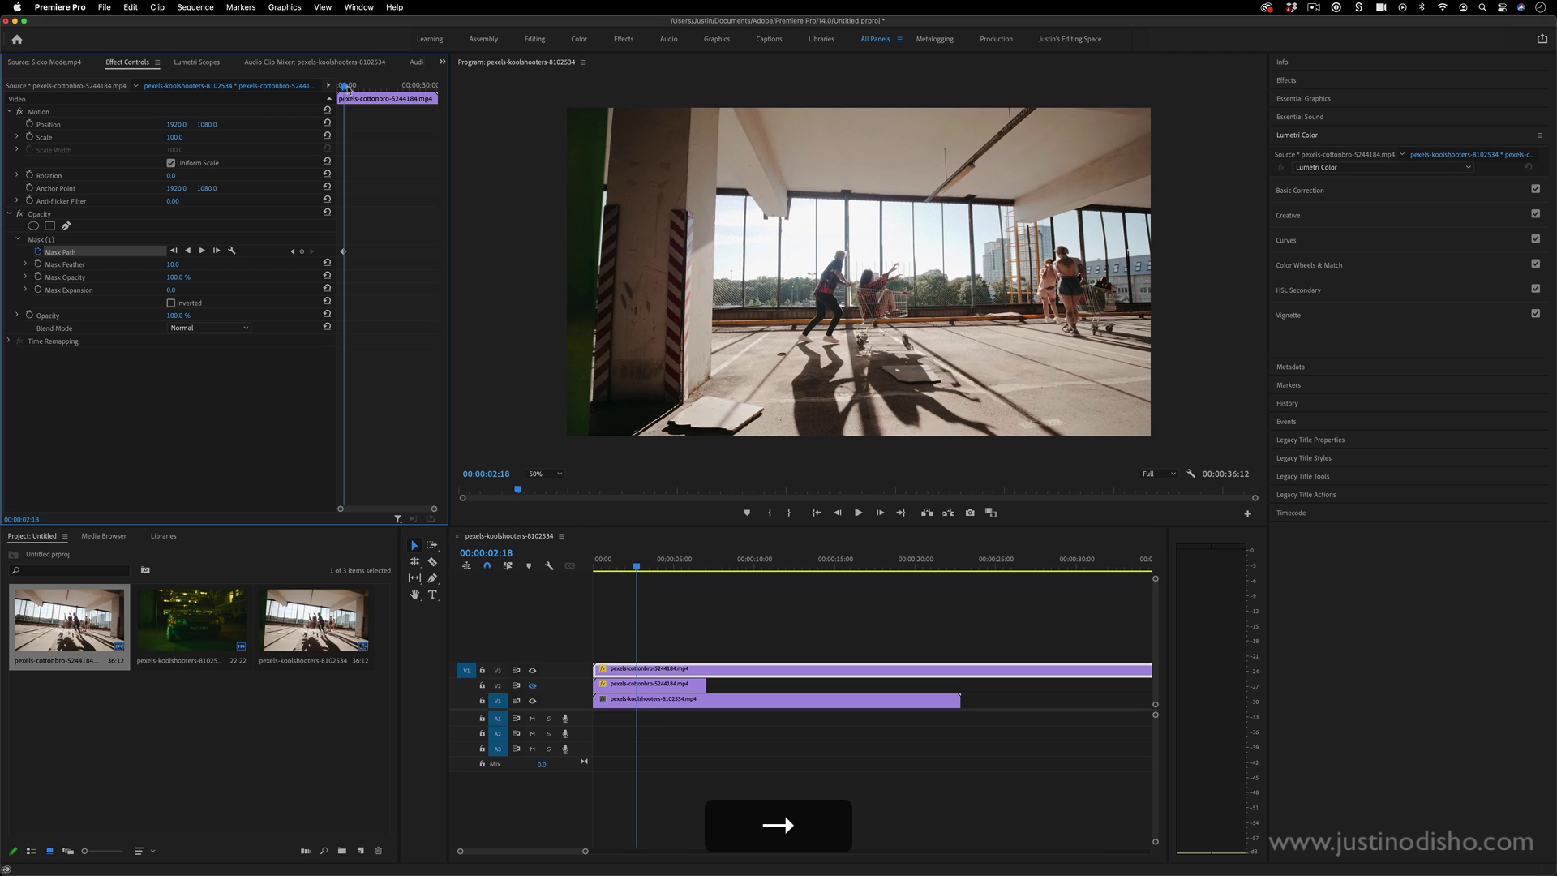
Step: Shift and reshape the mask to track the pillar, adding a point on its left edge
click(40, 239)
drag(753, 264, 768, 264)
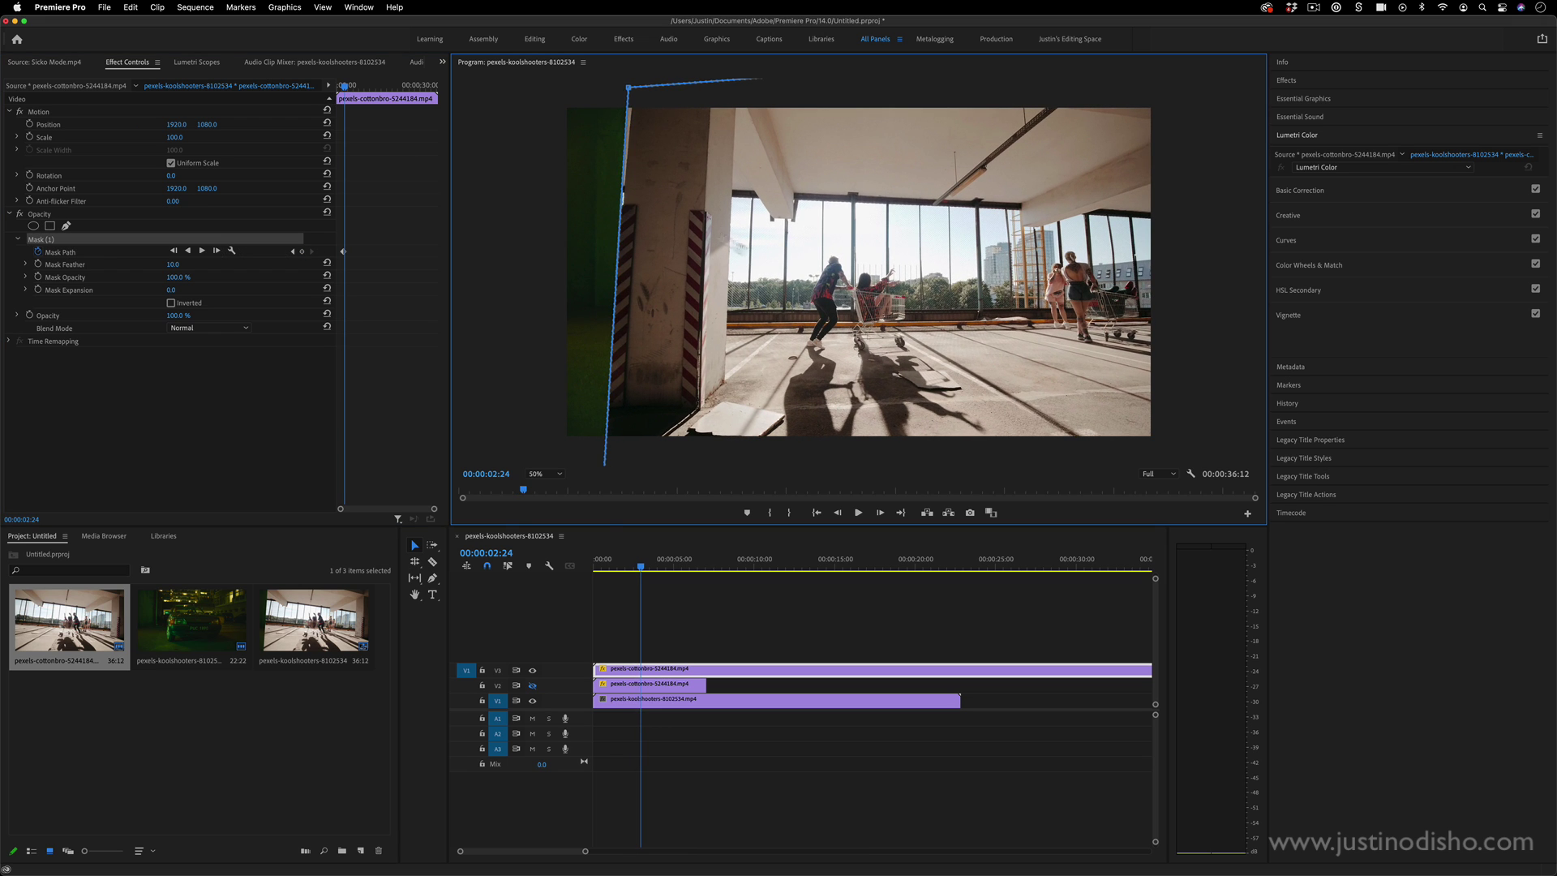
drag(628, 86, 633, 85)
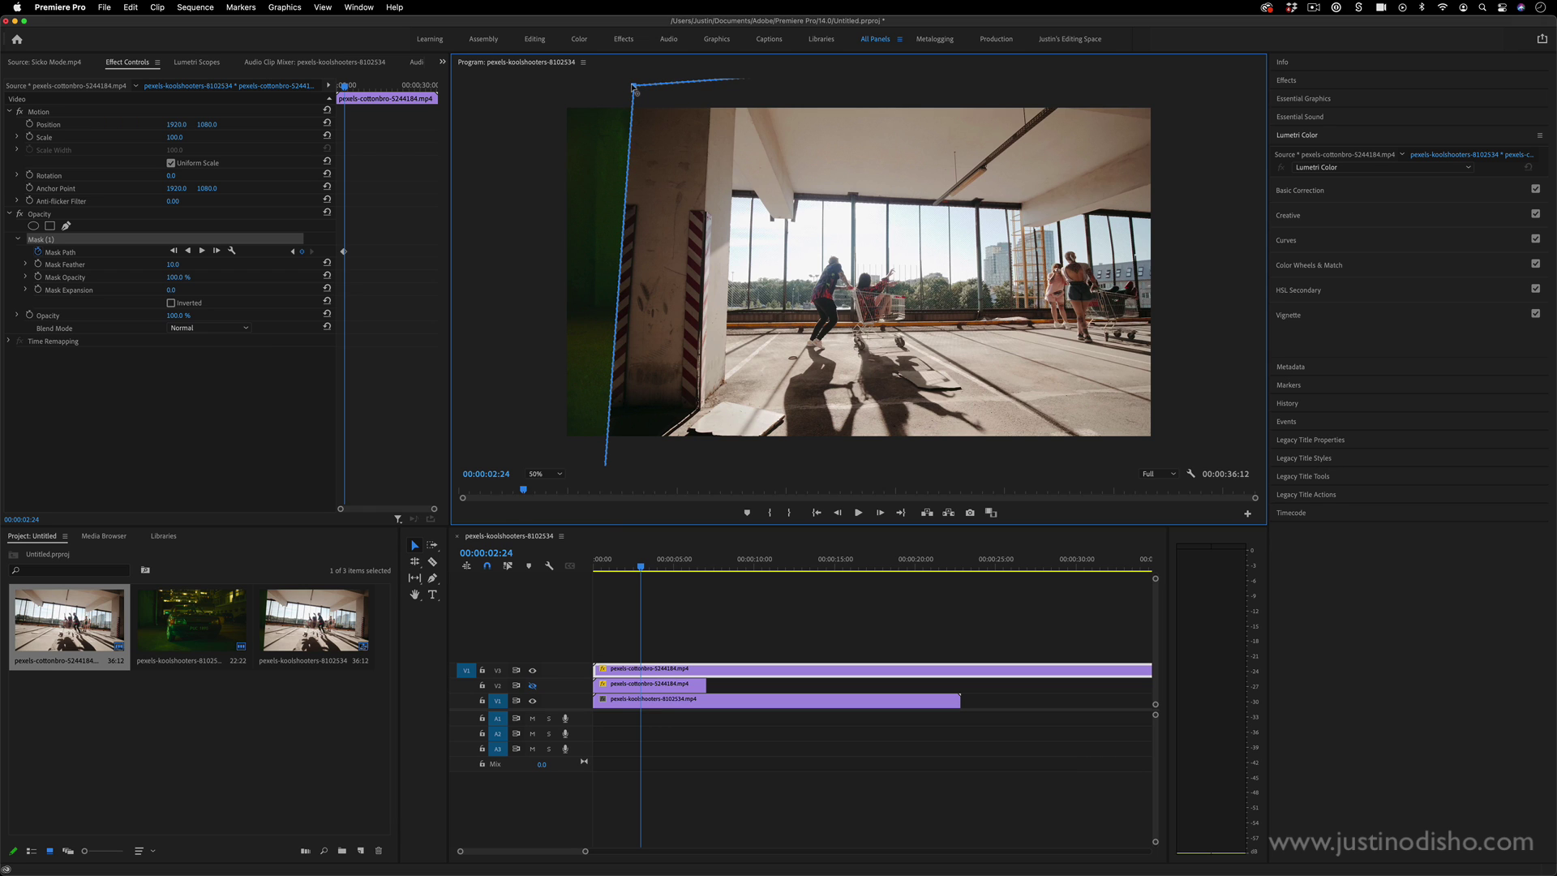
click(624, 207)
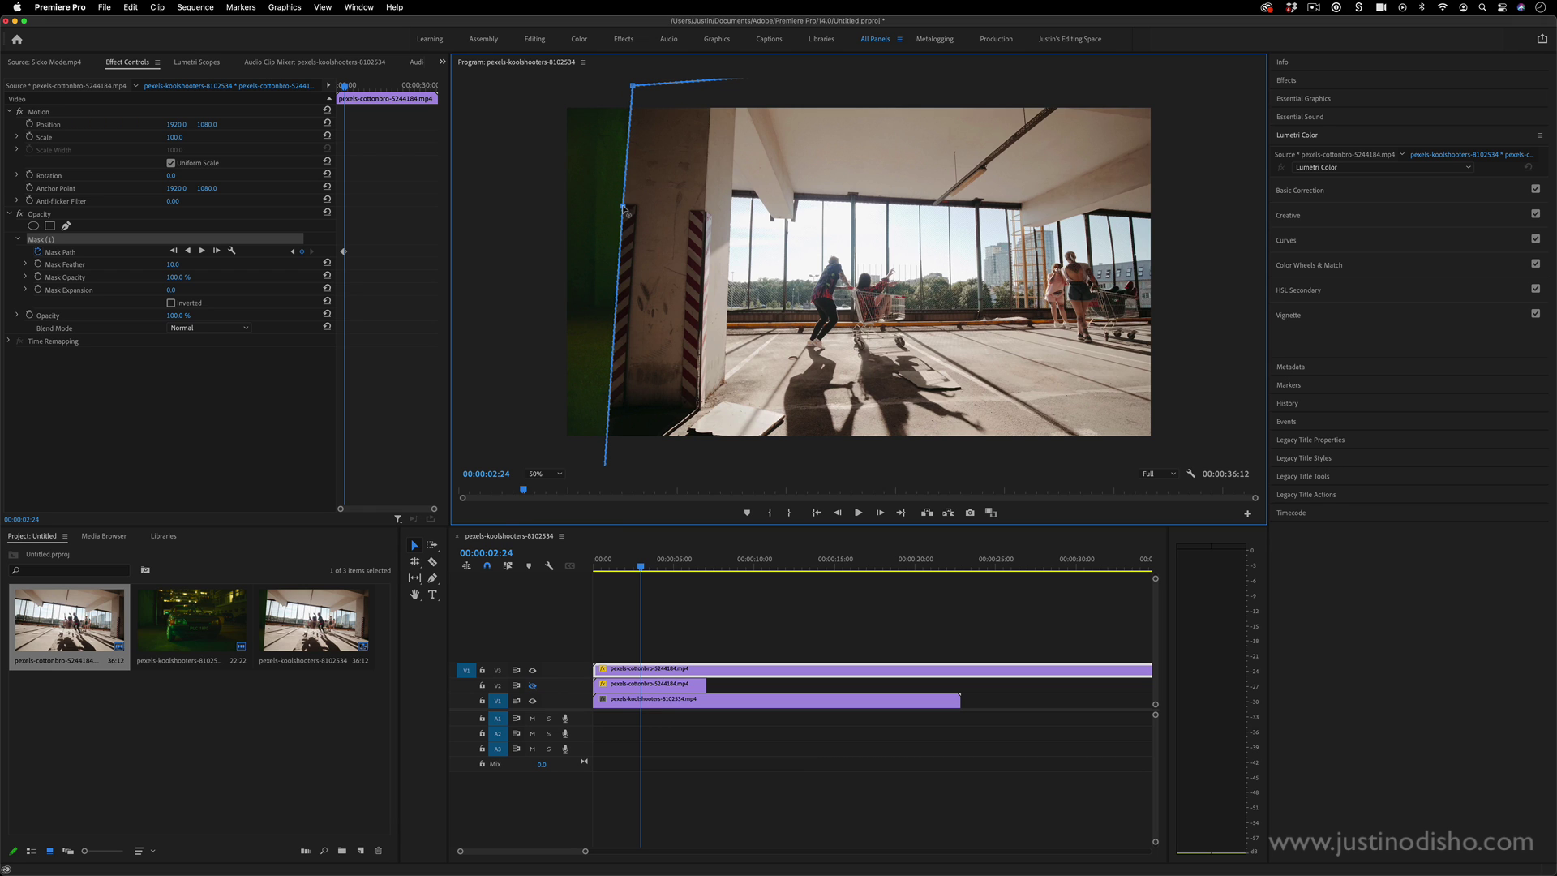
drag(346, 86, 349, 86)
drag(893, 351, 940, 353)
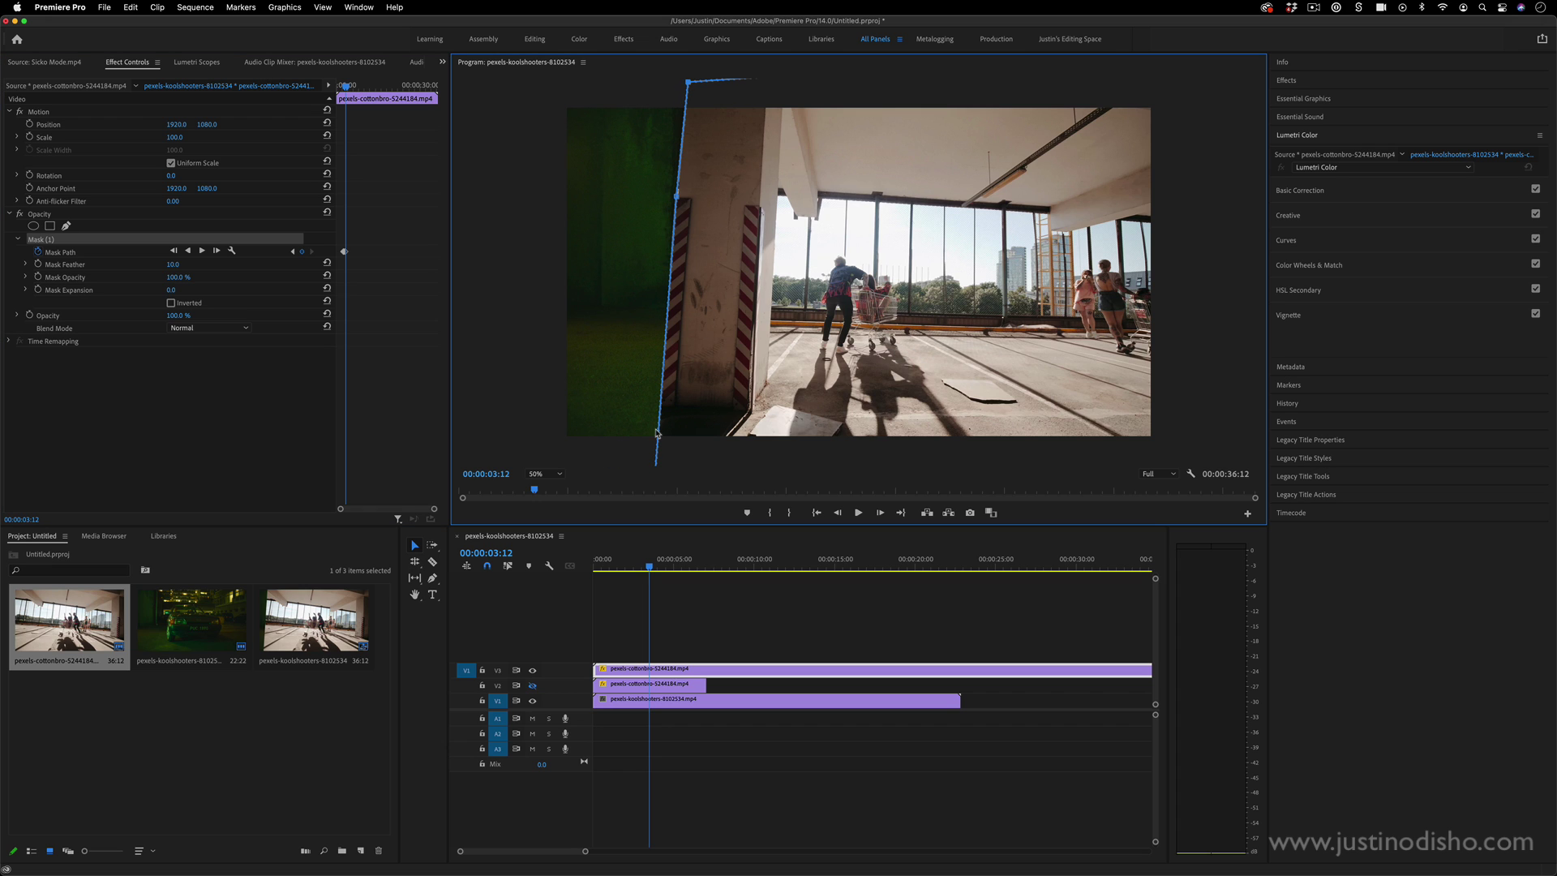
drag(658, 431, 654, 447)
Step: Push the mask further right at later frames, tilting its bottom and making the top point a sharp corner
drag(334, 83, 350, 88)
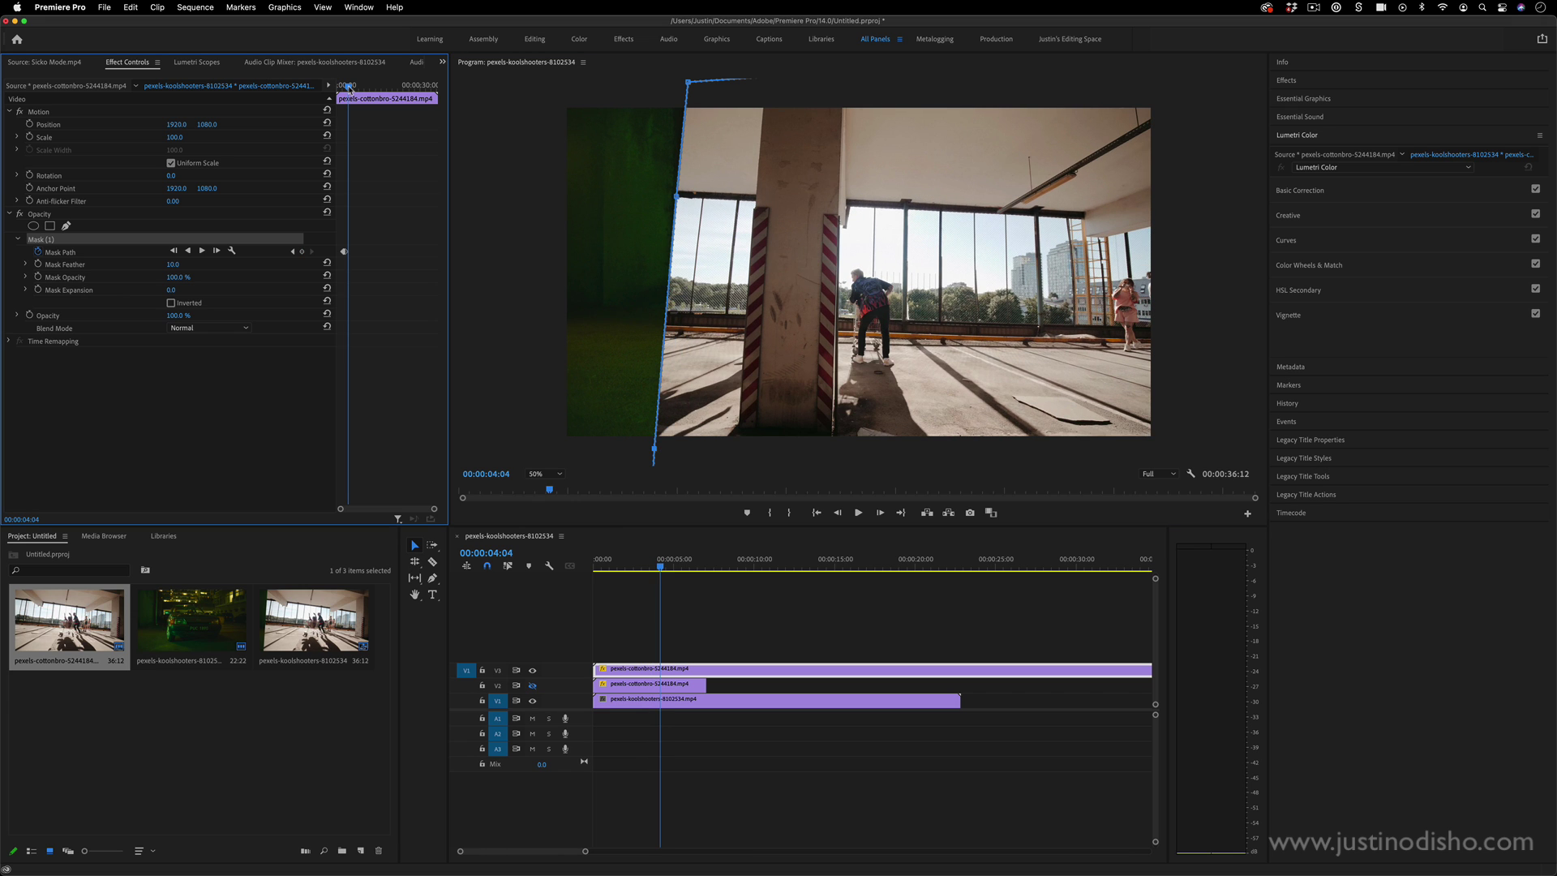
drag(909, 357, 985, 354)
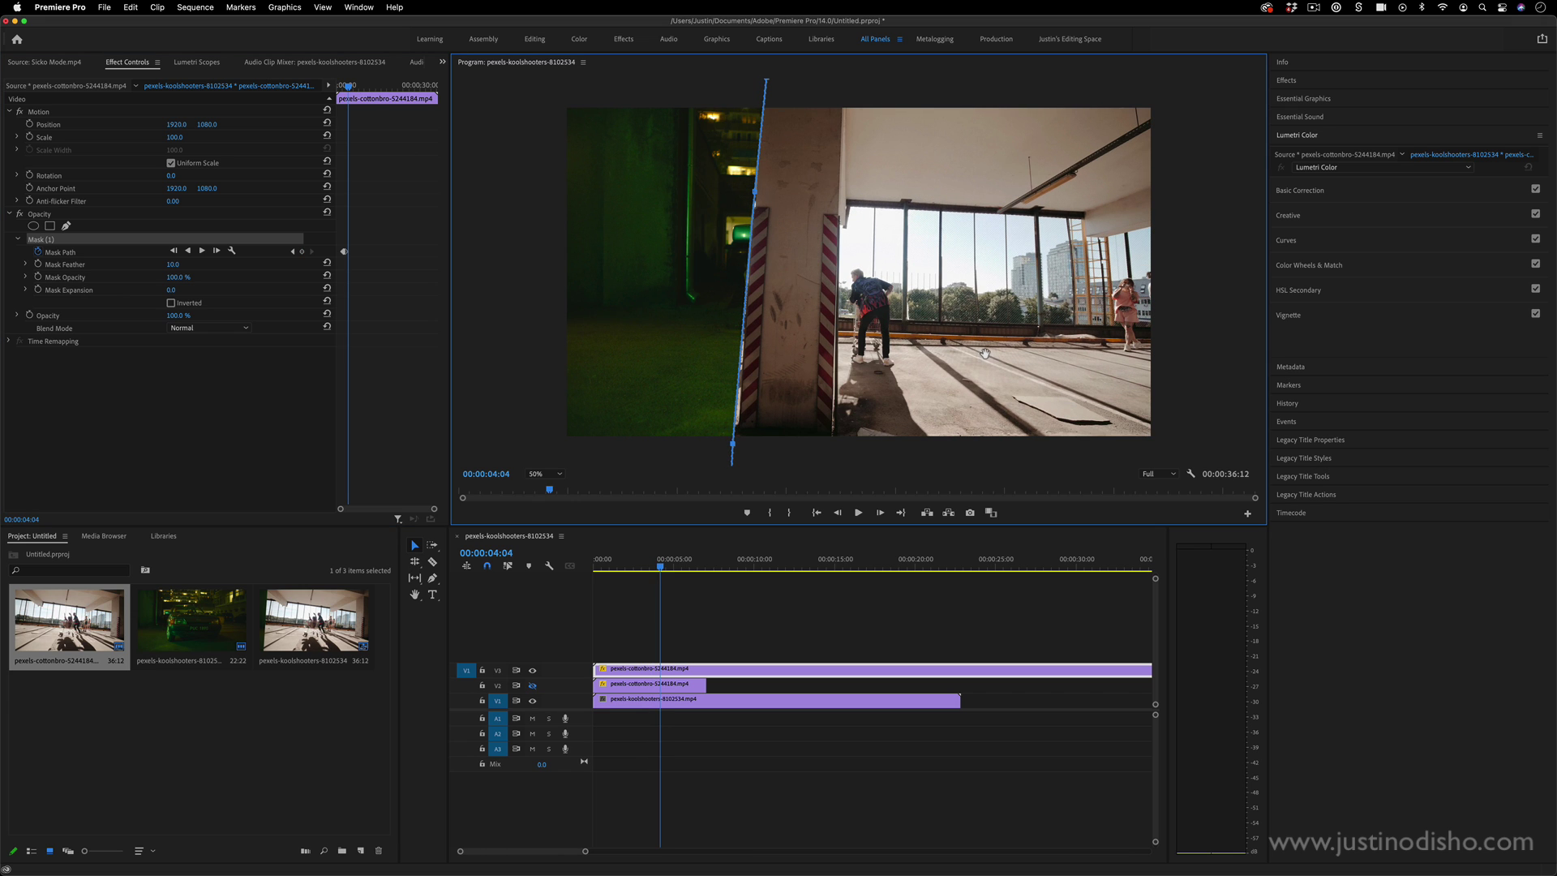
drag(731, 446, 737, 459)
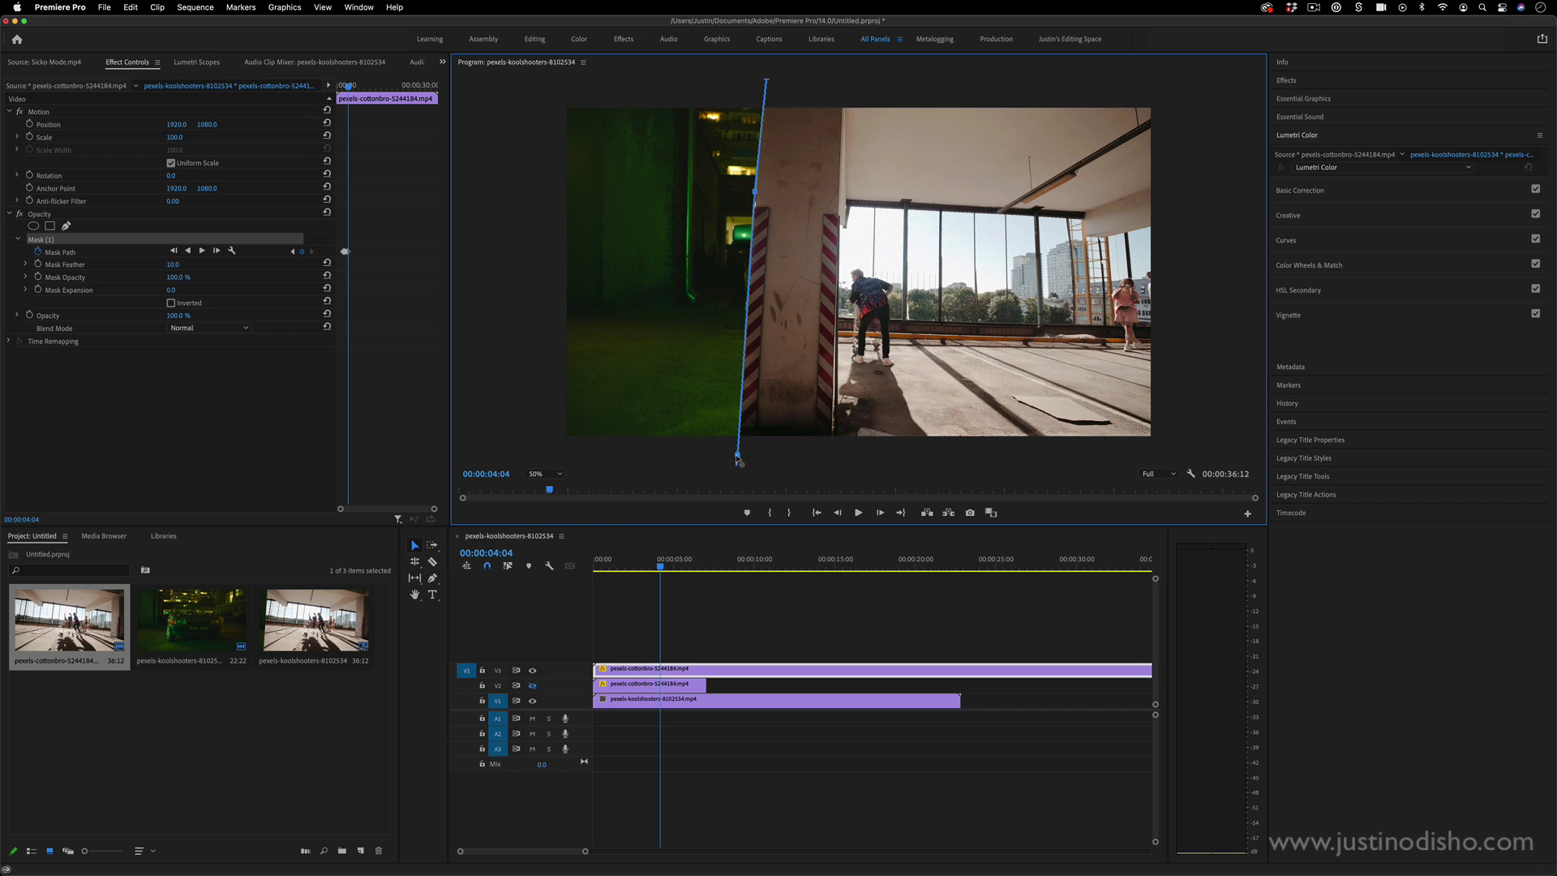
drag(350, 87, 354, 87)
drag(848, 306, 994, 305)
alt+click(909, 82)
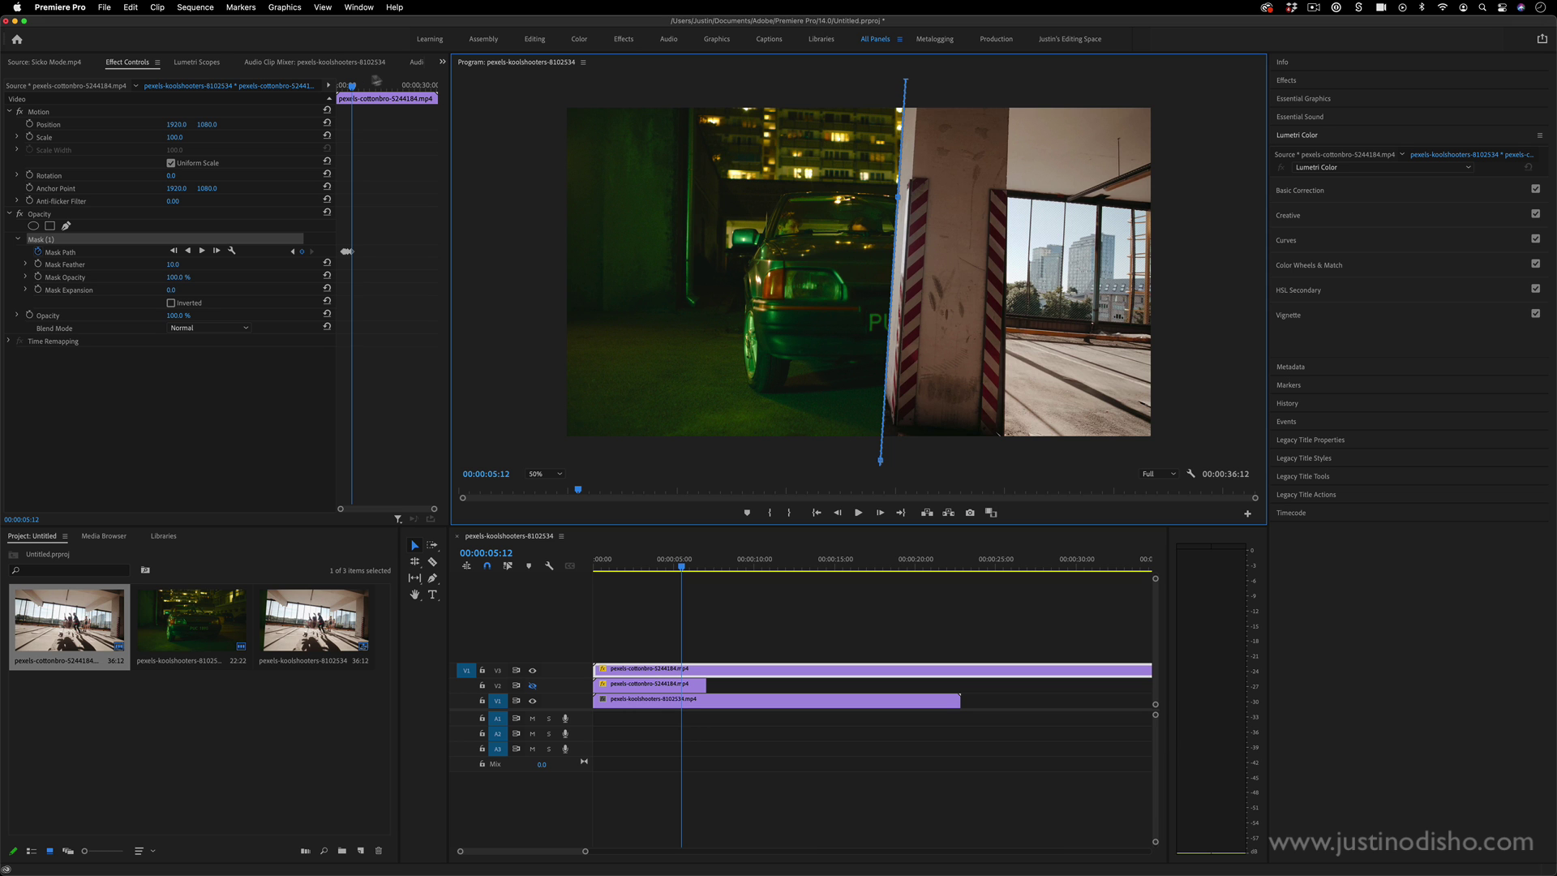
Step: Play back the pillar wipe from near the start, then select the V1 night-time car clip
click(342, 85)
key(space)
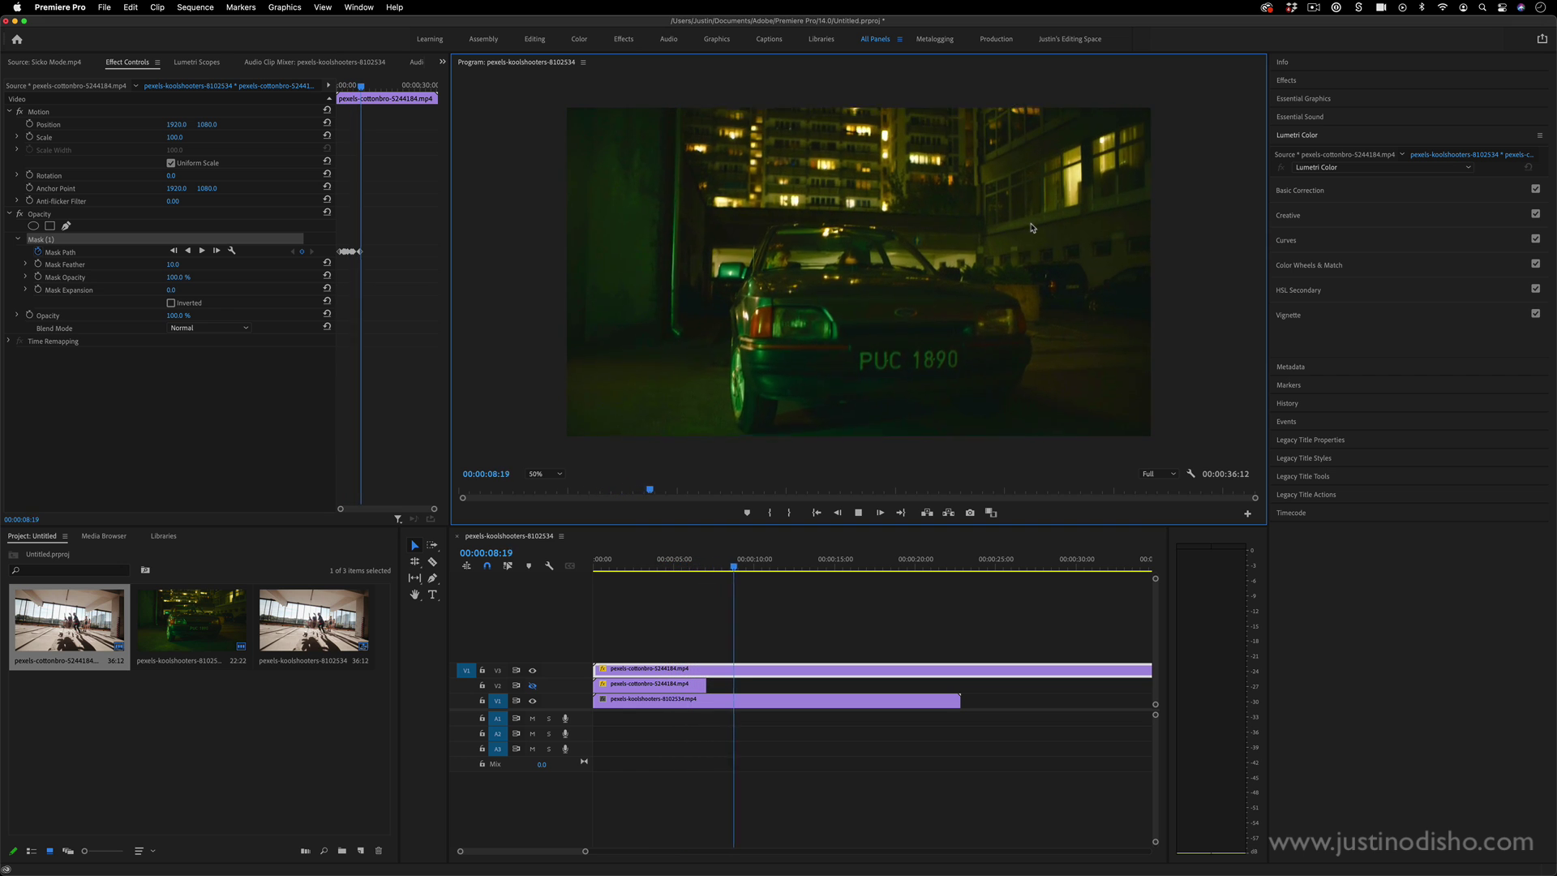
key(space)
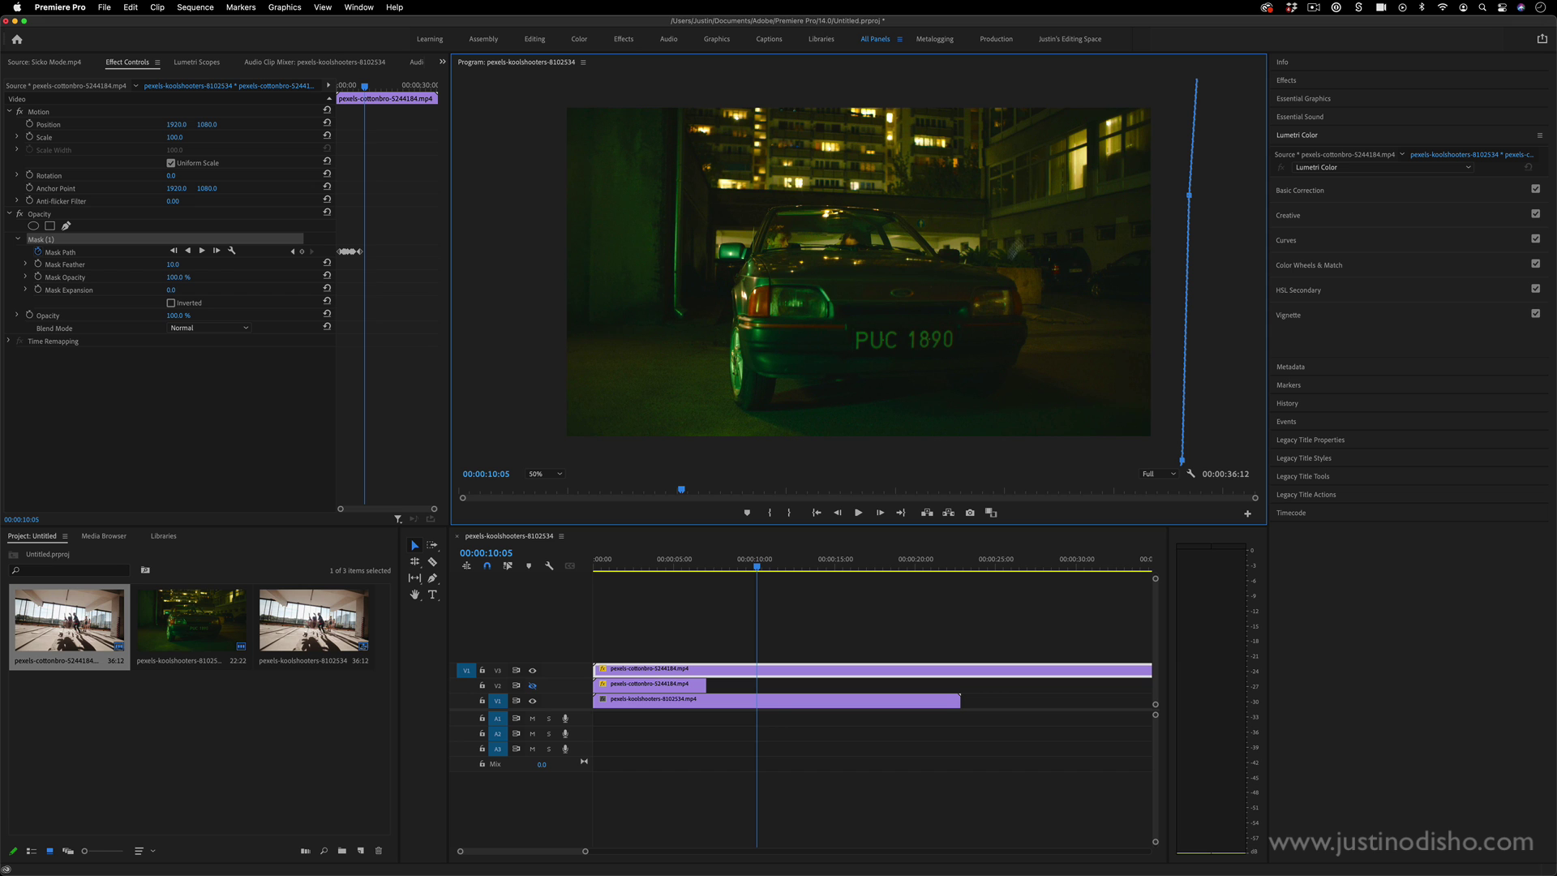
click(776, 702)
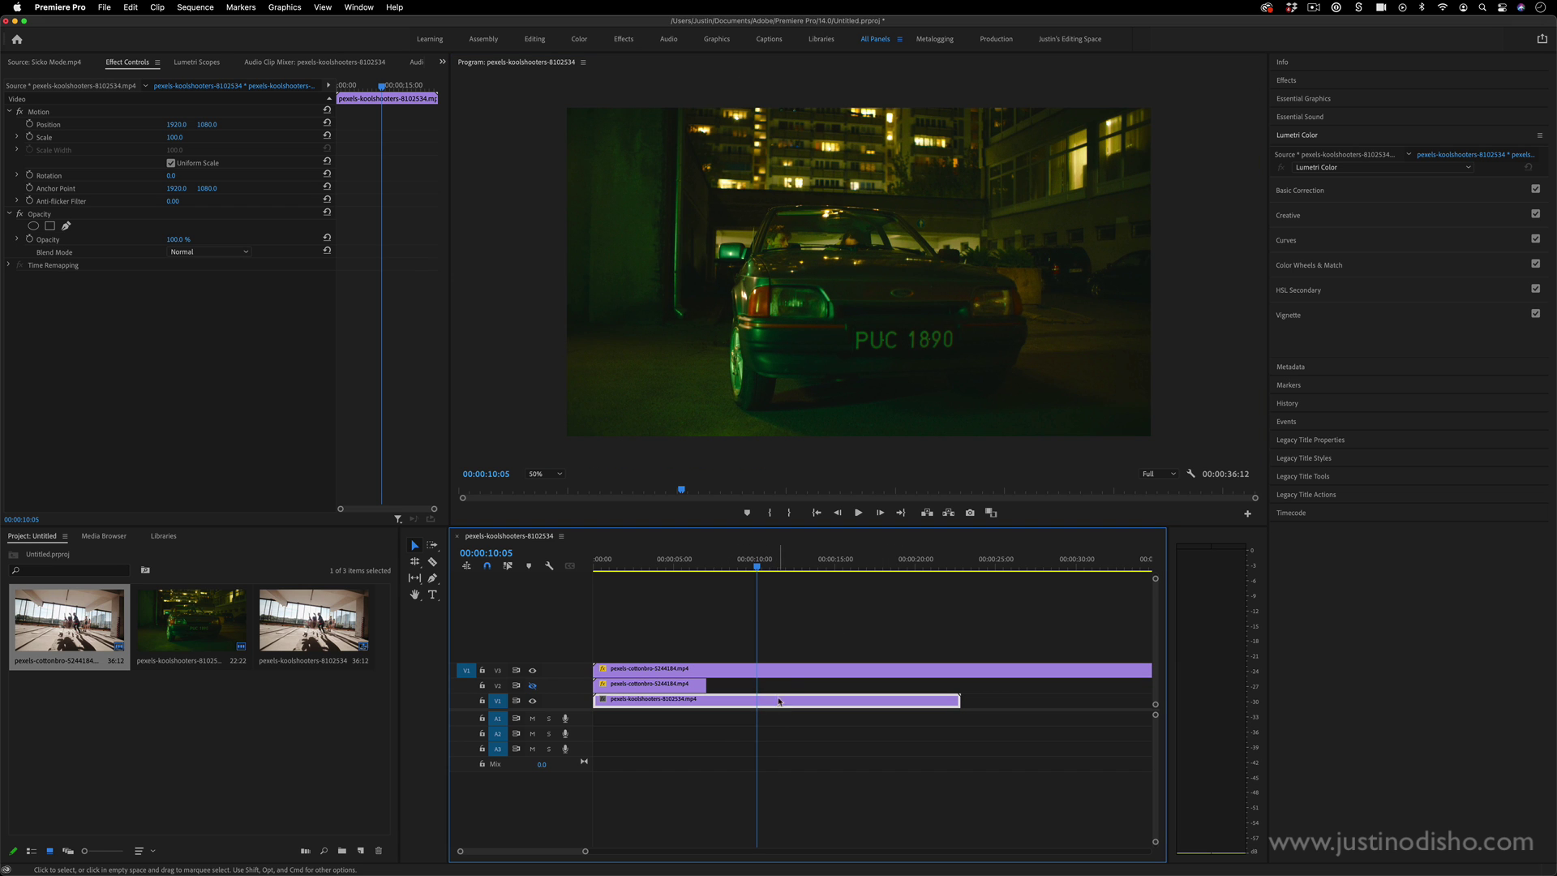